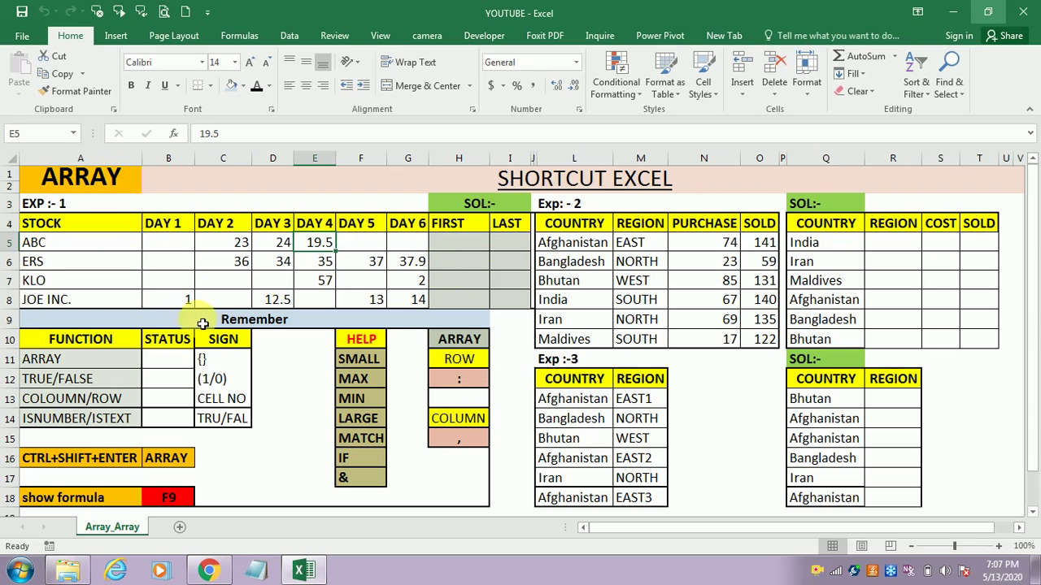
# Examine the stocks' daily values in B5:G8 and the empty FIRST and LAST solution cells for example 1
pyautogui.click(232, 327)
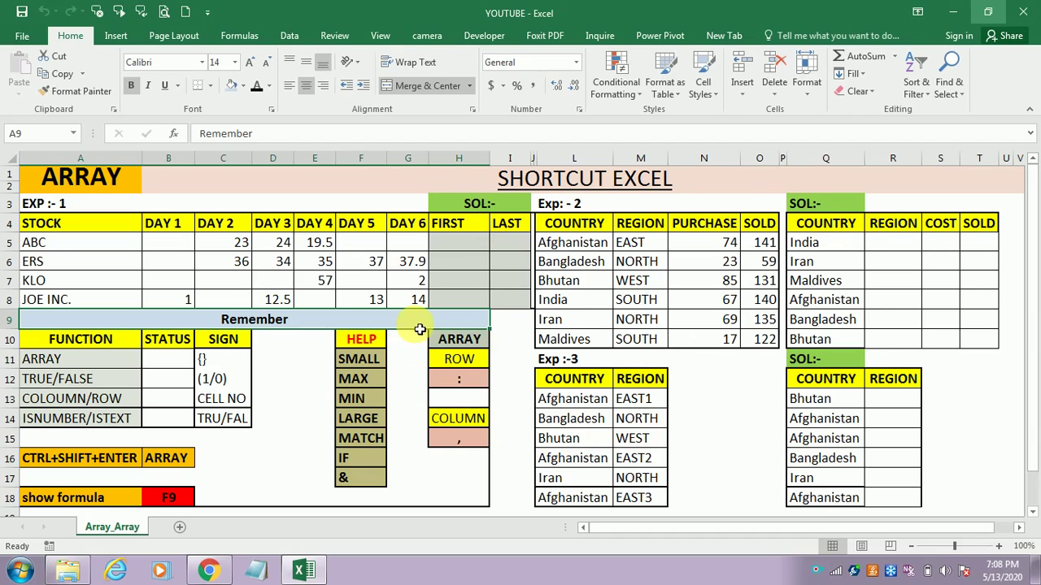
pyautogui.click(470, 244)
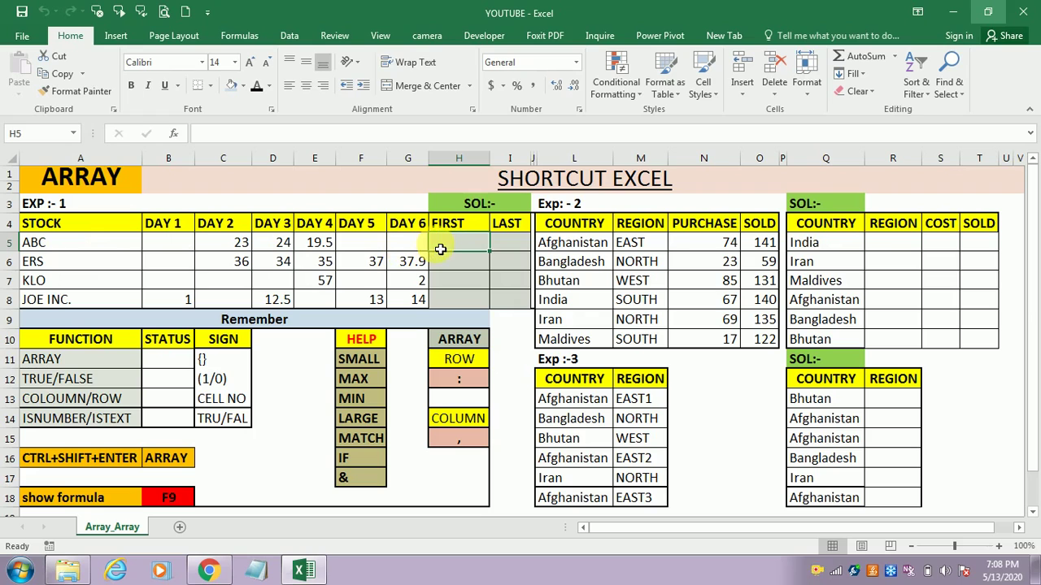
pyautogui.click(504, 242)
pyautogui.click(462, 240)
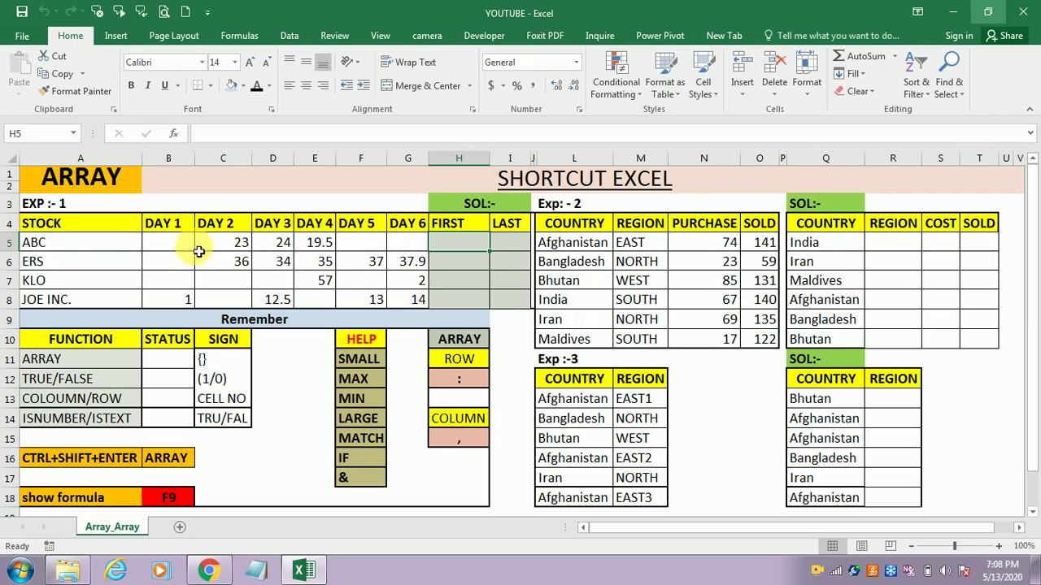
pyautogui.click(234, 259)
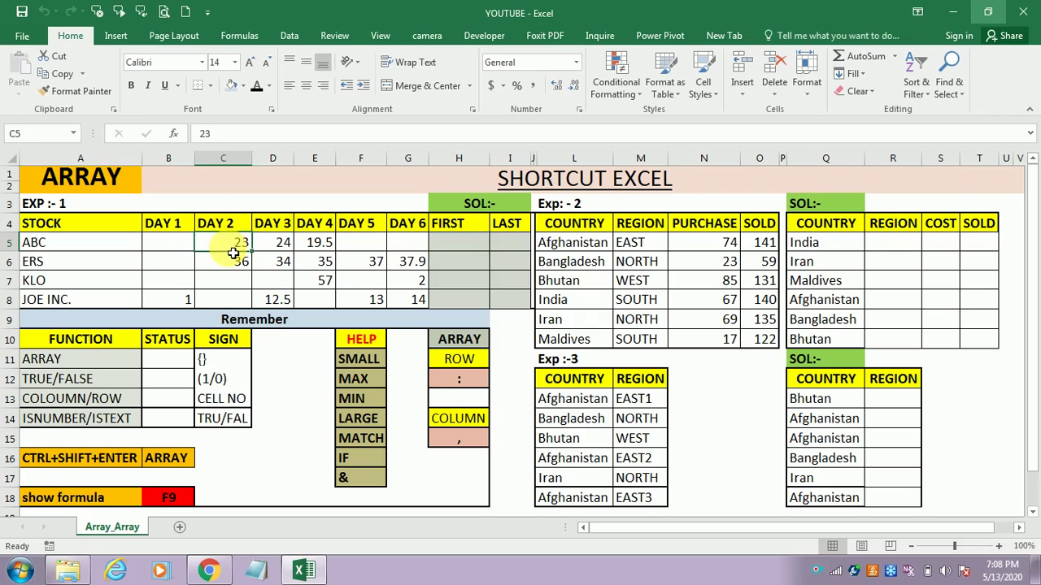
pyautogui.click(325, 286)
pyautogui.click(184, 306)
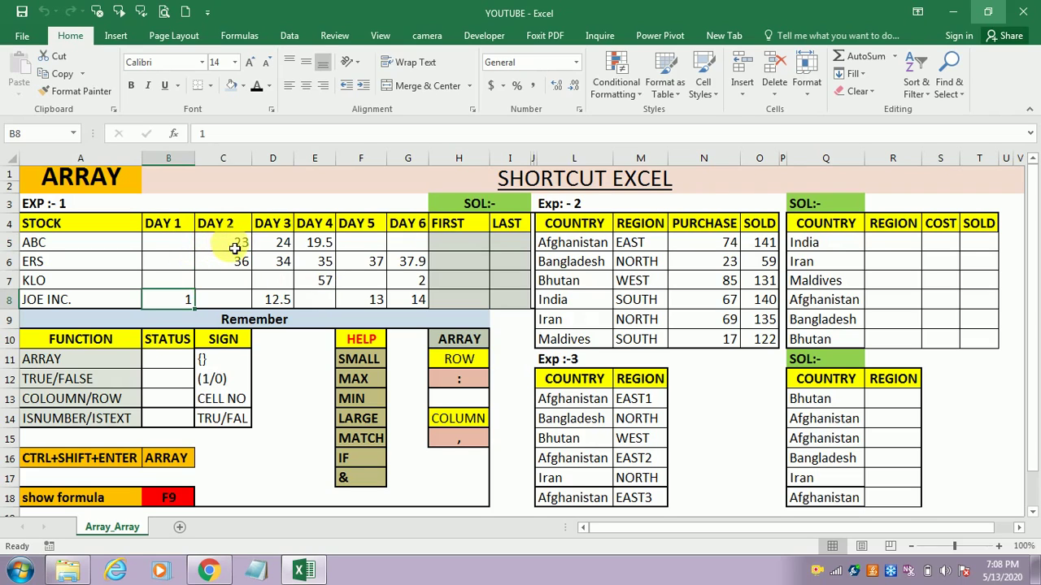
pyautogui.click(460, 249)
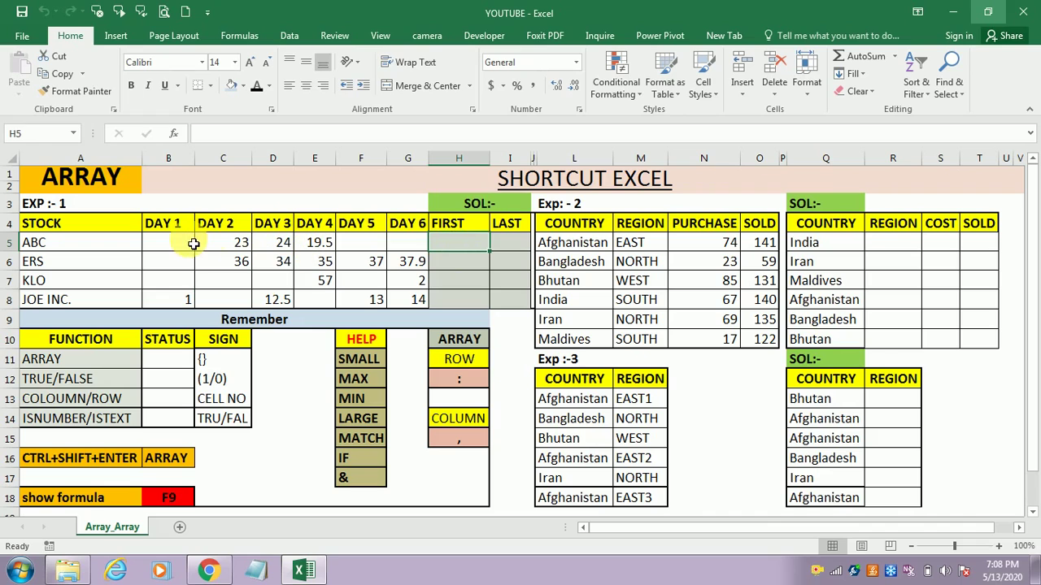
pyautogui.click(506, 244)
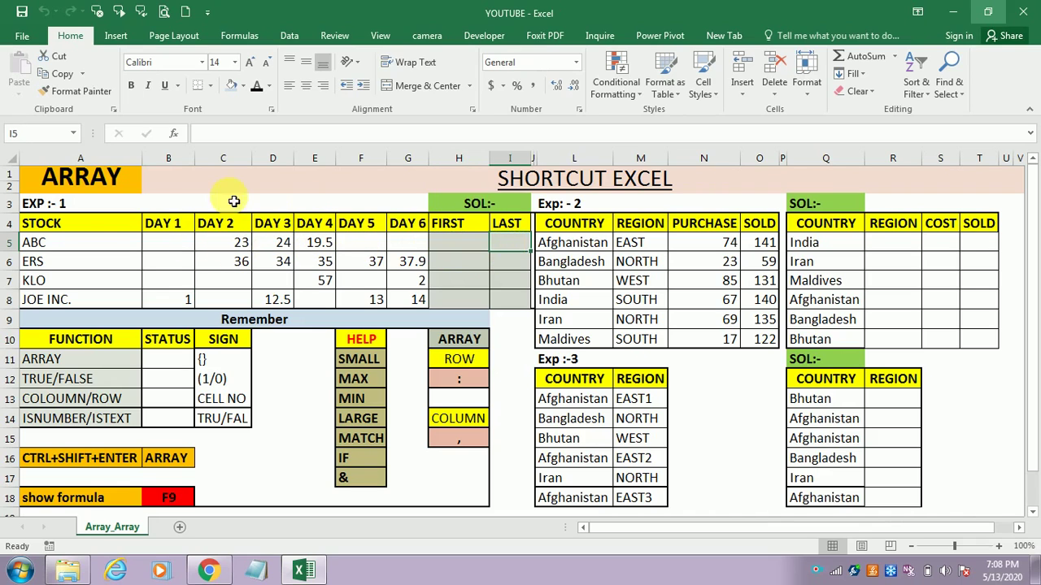
# Start an INDEX formula in H5 for stock ABC's FIRST value, using the absolute range $A$4:$G$8 as the array
pyautogui.click(463, 248)
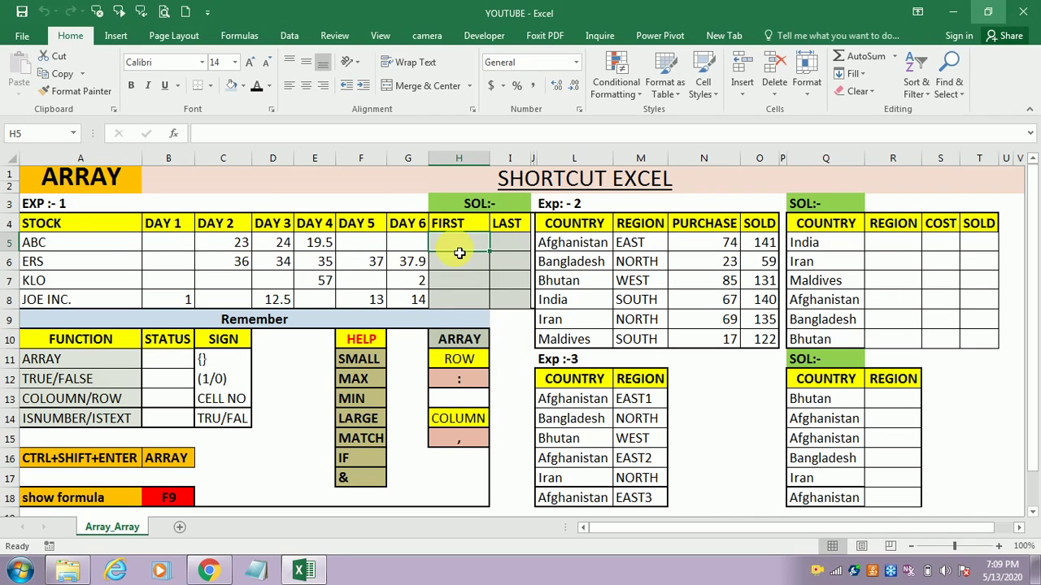
pyautogui.write('=INDE')
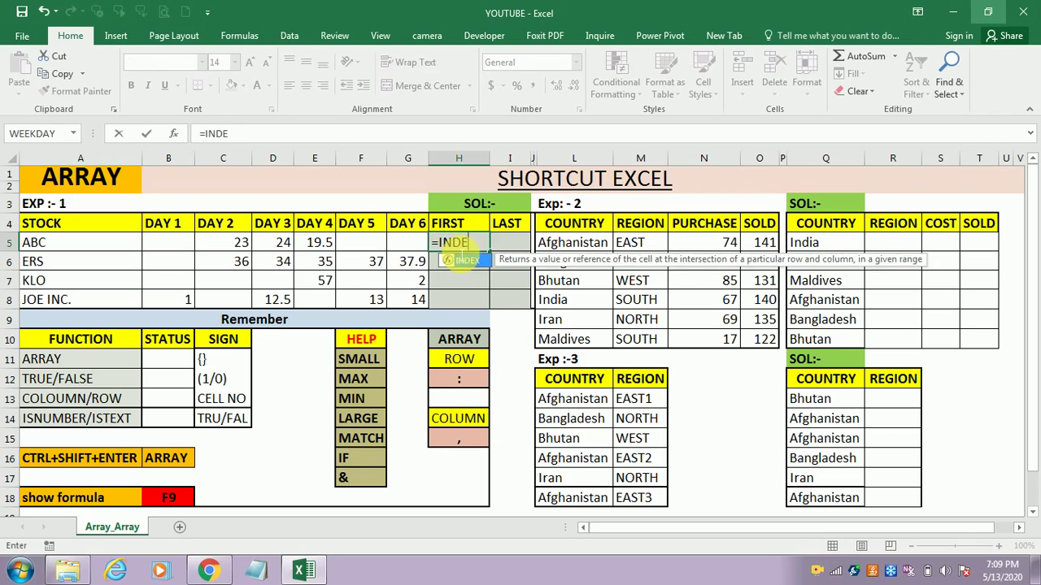
pyautogui.press('Tab')
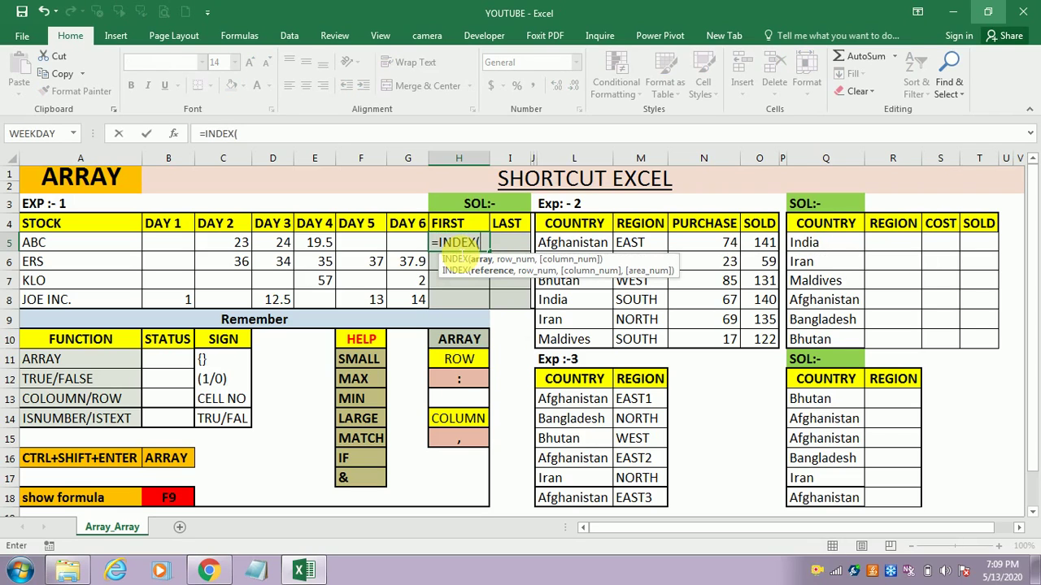
pyautogui.click(51, 228)
pyautogui.hotkey('shift', 'Right')
pyautogui.hotkey('shift', 'Right')
pyautogui.hotkey('shift', 'Right')
pyautogui.hotkey('shift', 'Right')
pyautogui.hotkey('shift', 'Right')
pyautogui.hotkey('shift', 'Right')
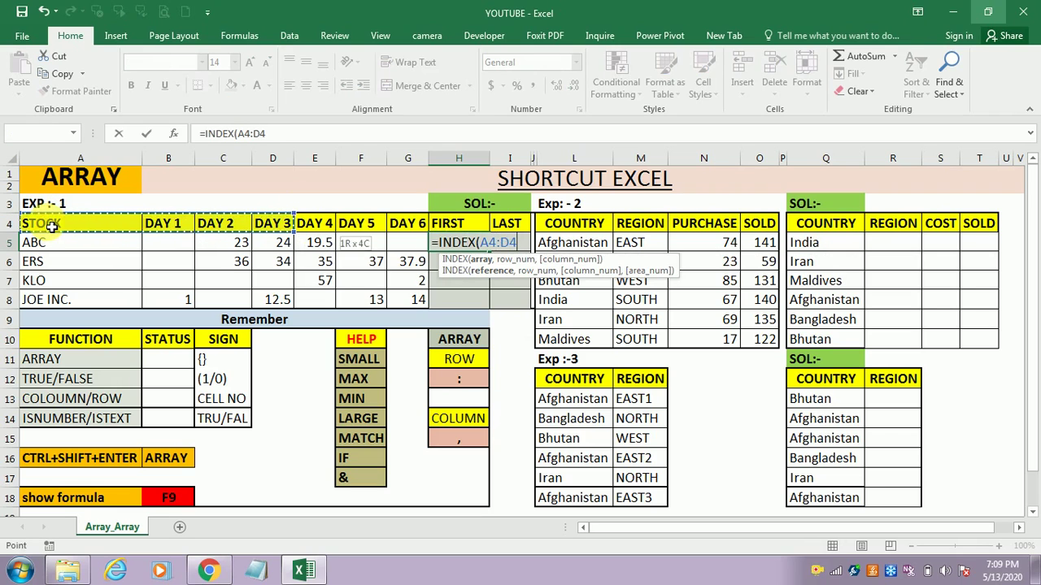
pyautogui.hotkey('shift', 'Down')
pyautogui.hotkey('shift', 'Down')
pyautogui.hotkey('shift', 'Down')
pyautogui.hotkey('shift', 'Down')
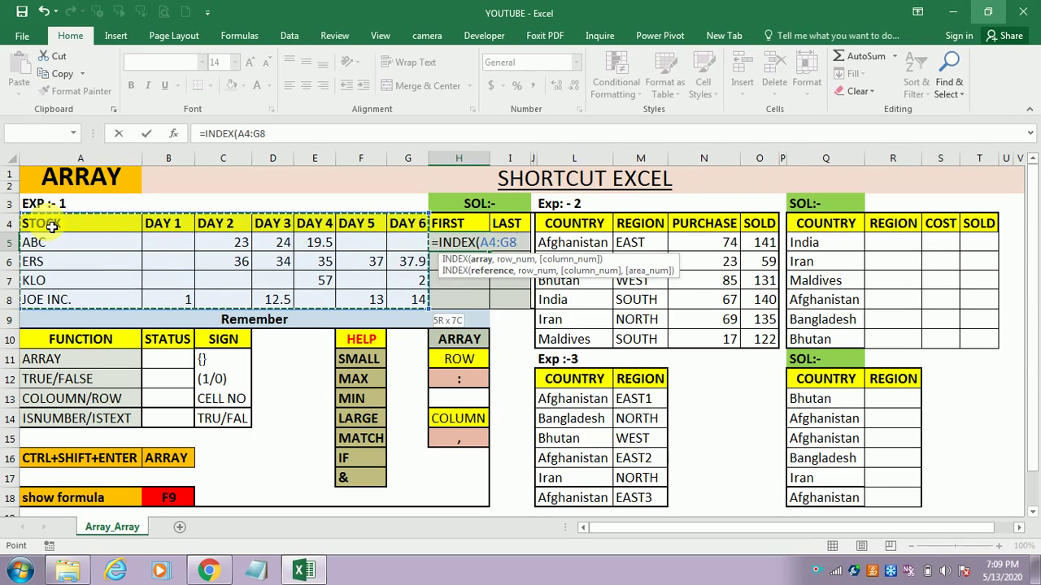
pyautogui.press('F4')
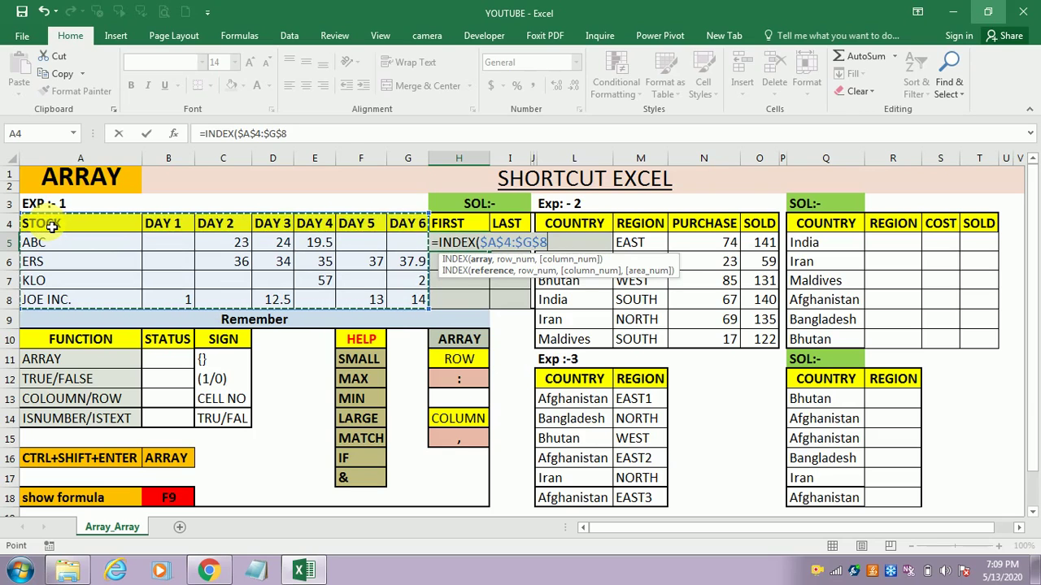
pyautogui.write(',')
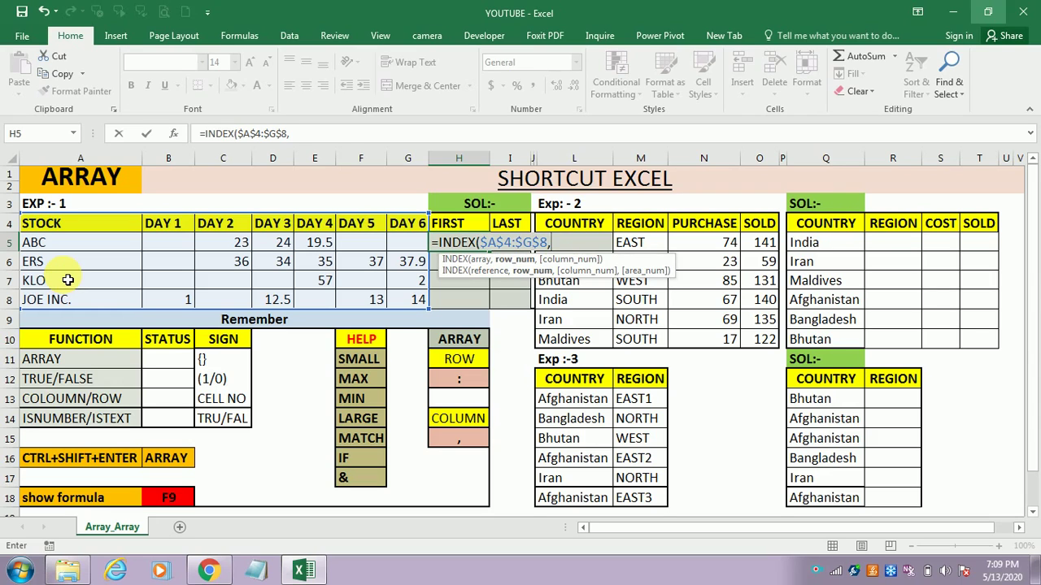
# Add ROW(A2) as the row number argument of the INDEX formula and move on to the column number argument
pyautogui.write('ROW(')
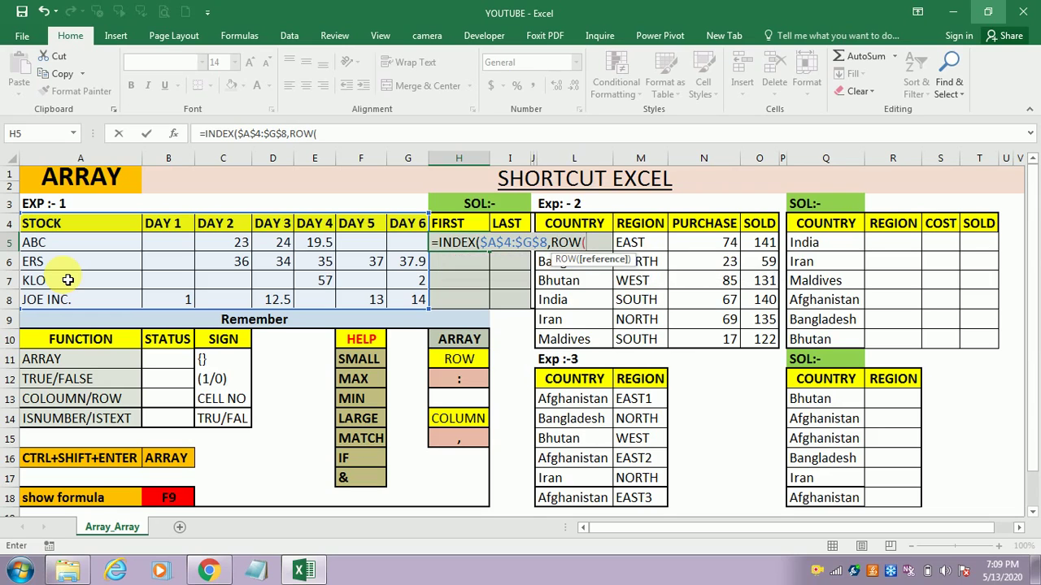
pyautogui.write('A2)')
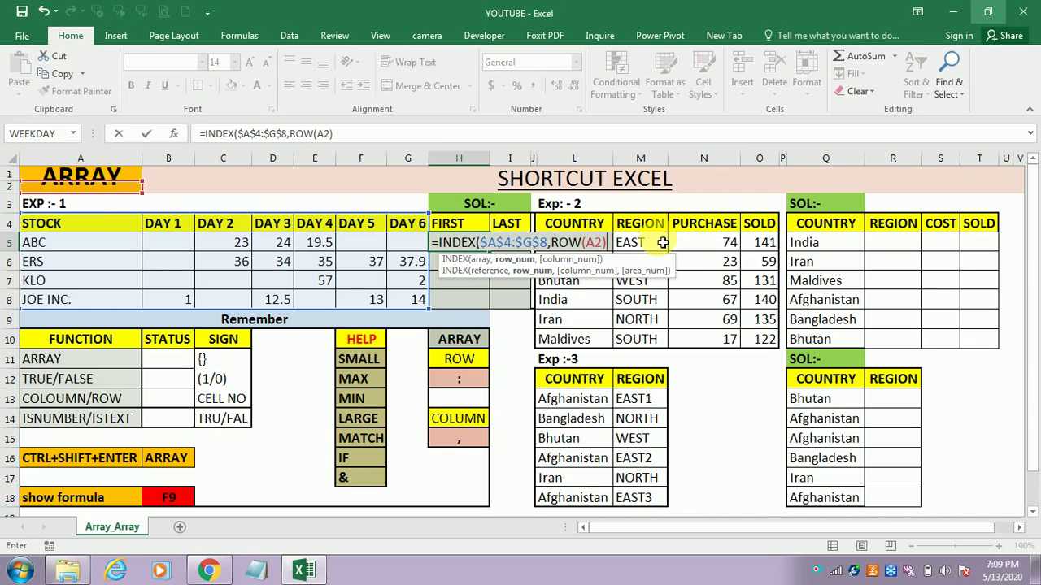
pyautogui.write(',')
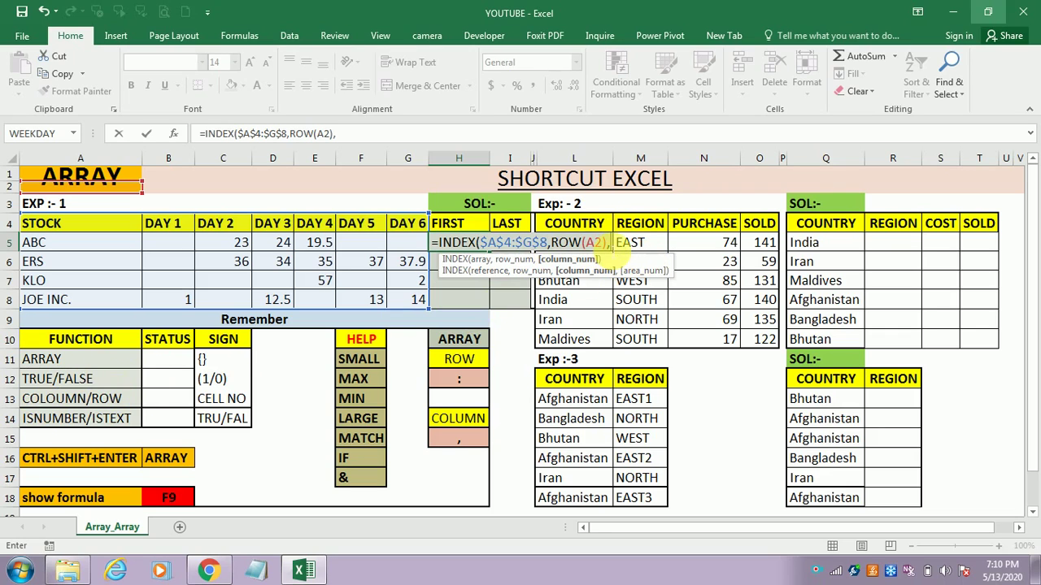
pyautogui.click(610, 243)
# Begin the column number argument with MIN(IF(ISNUMBER(A5:G5)=TRUE, so that it tests row 5 for numbers
pyautogui.write('M')
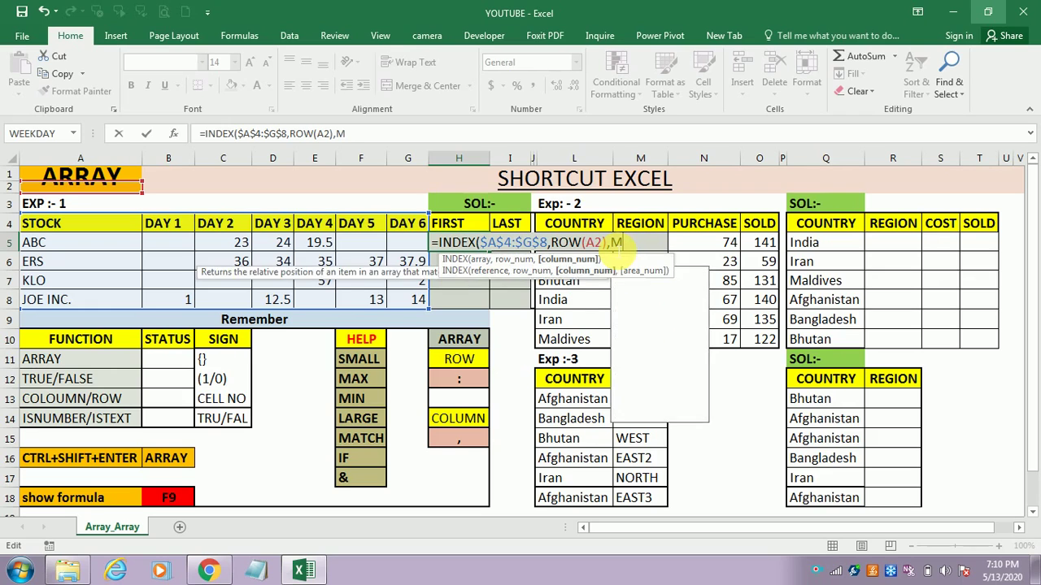
pyautogui.write('IN(')
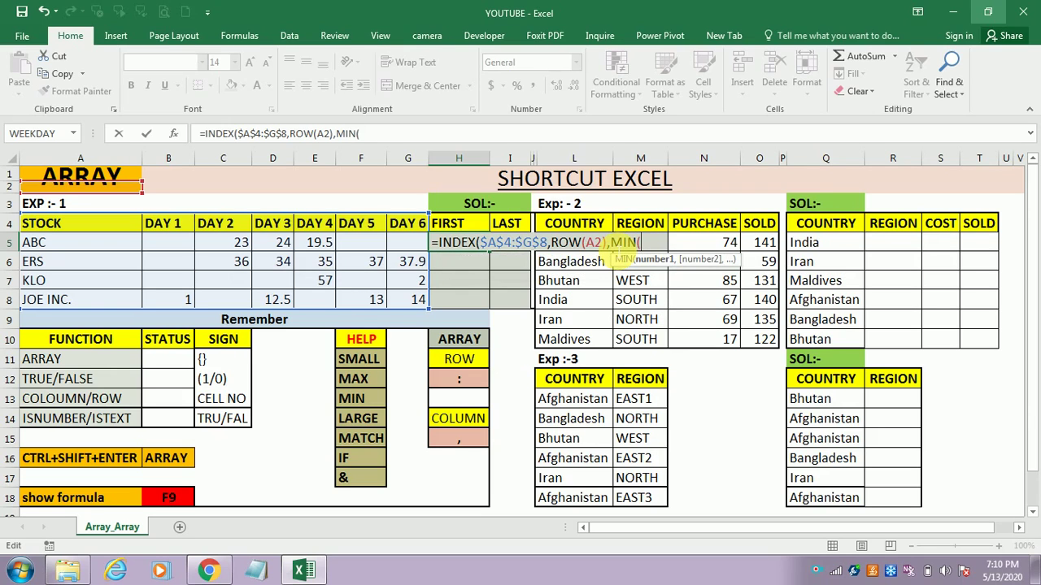
pyautogui.write('IF(')
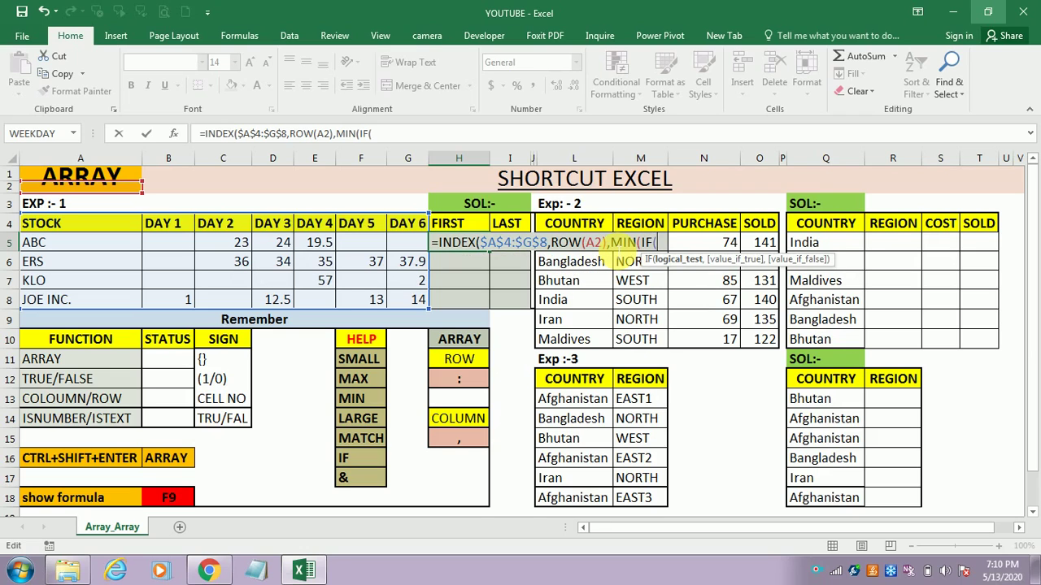
pyautogui.write('ISNU')
pyautogui.press('Tab')
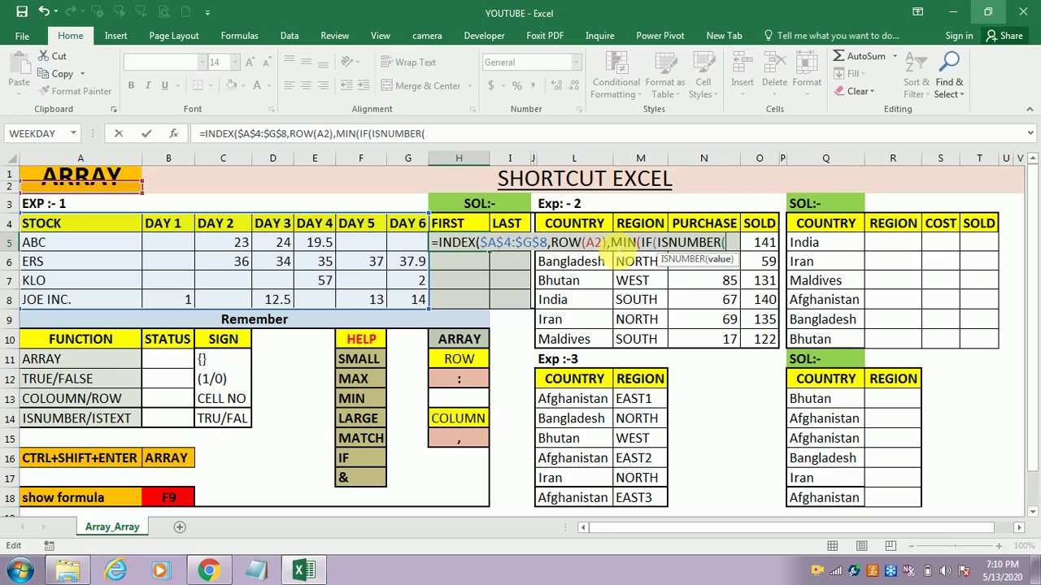
pyautogui.click(79, 243)
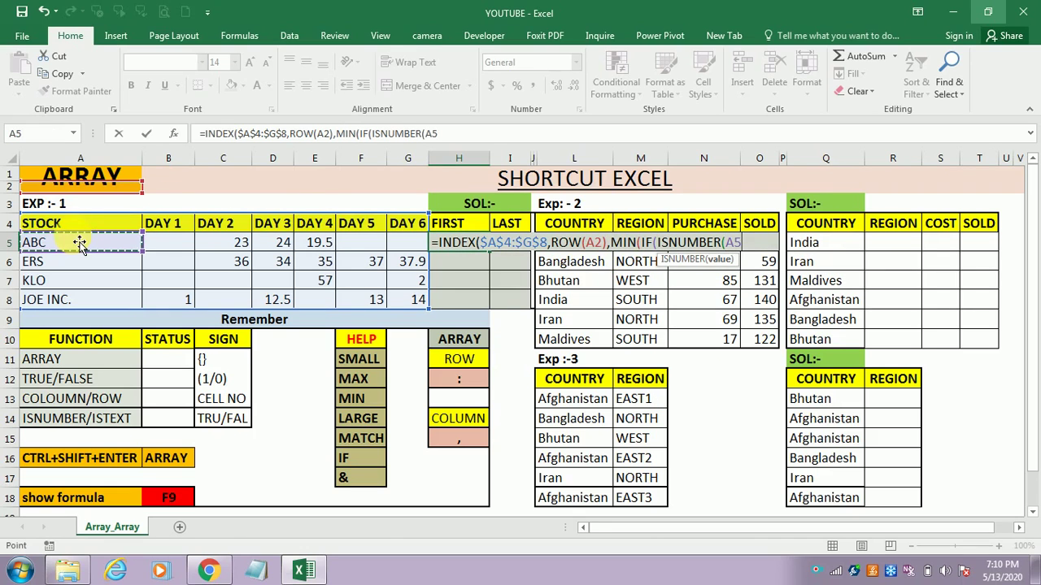
pyautogui.hotkey('shift', 'Right')
pyautogui.hotkey('shift', 'Right')
pyautogui.hotkey('shift', 'Right')
pyautogui.hotkey('shift', 'Right')
pyautogui.hotkey('shift', 'Right')
pyautogui.hotkey('shift', 'Right')
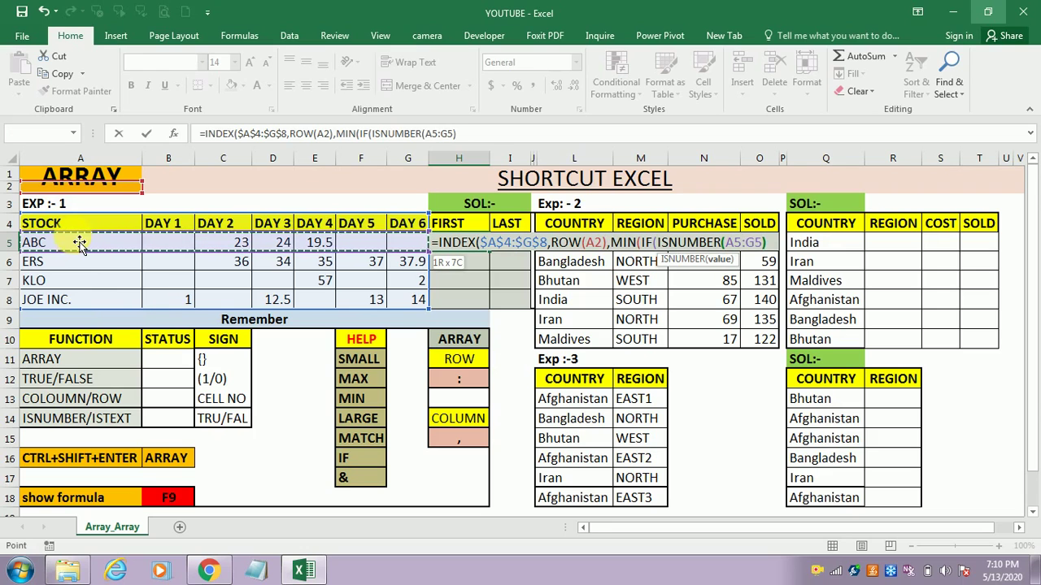
pyautogui.write(')')
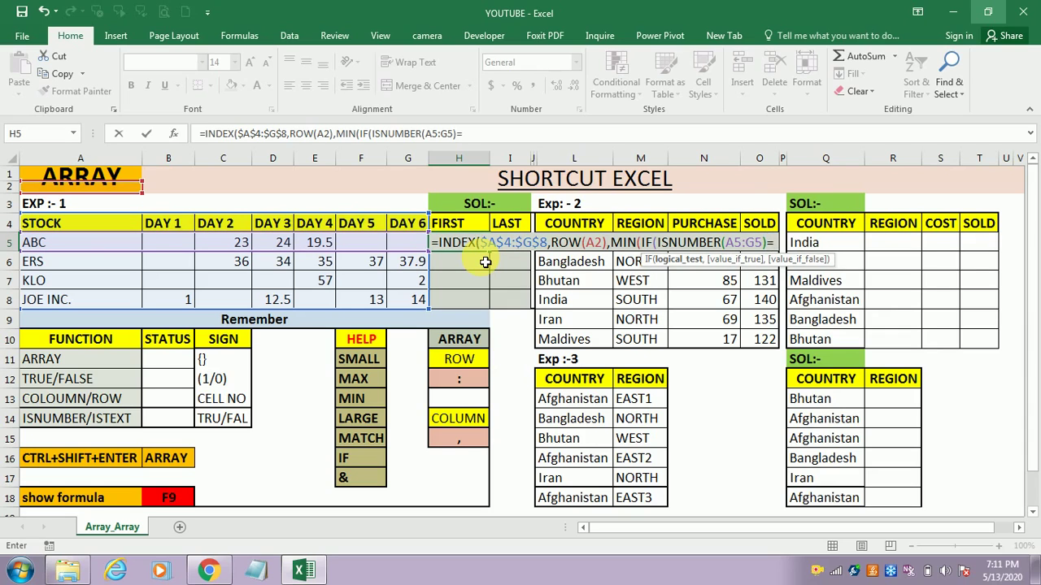
pyautogui.write('TRUE,')
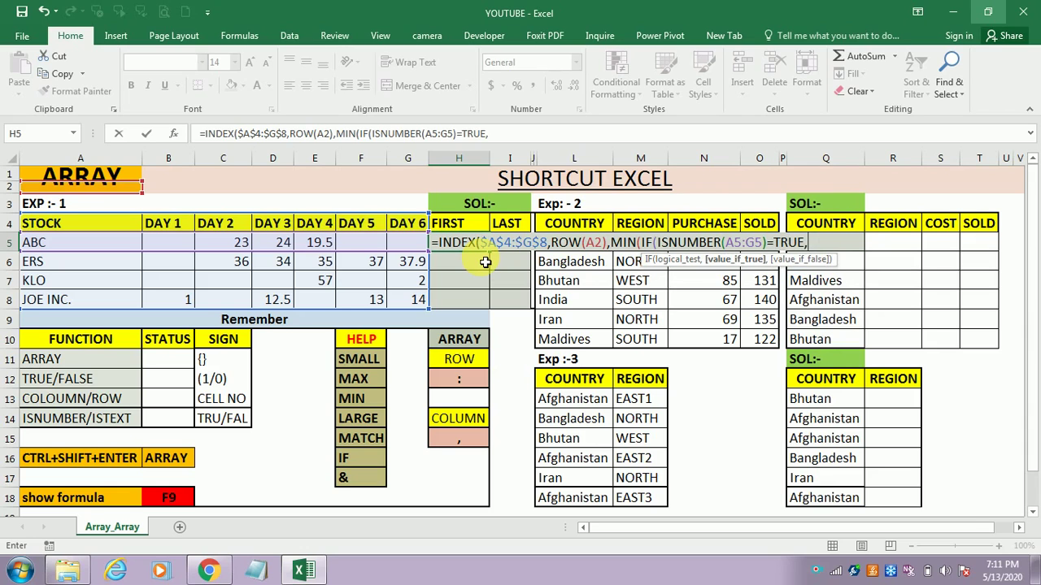
# Complete the IF with COLUMN(A5:G5) and "" as its results, close all parentheses, and enter H5 as an array formula
pyautogui.write('COLU')
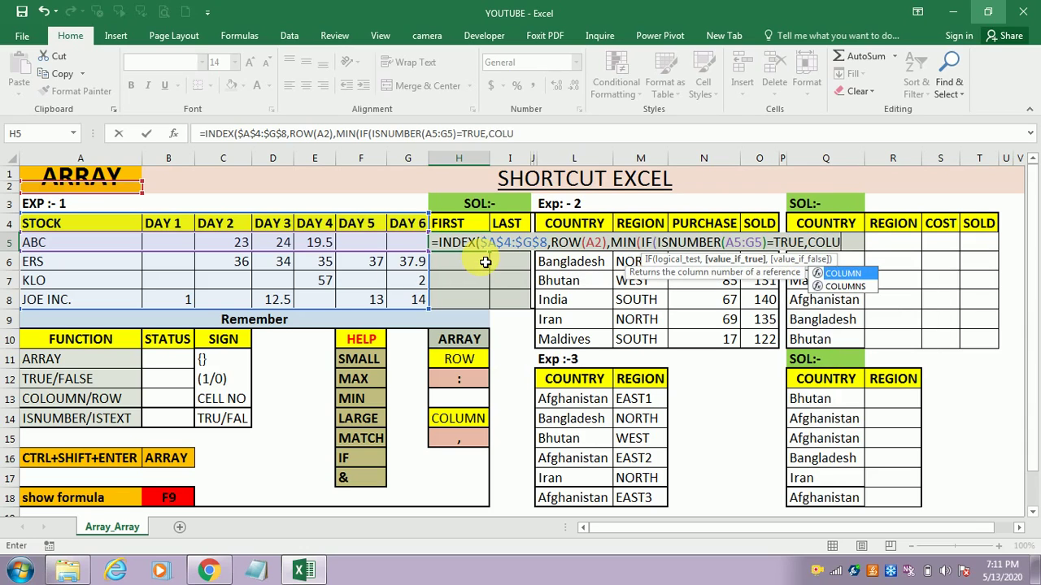
pyautogui.press('Tab')
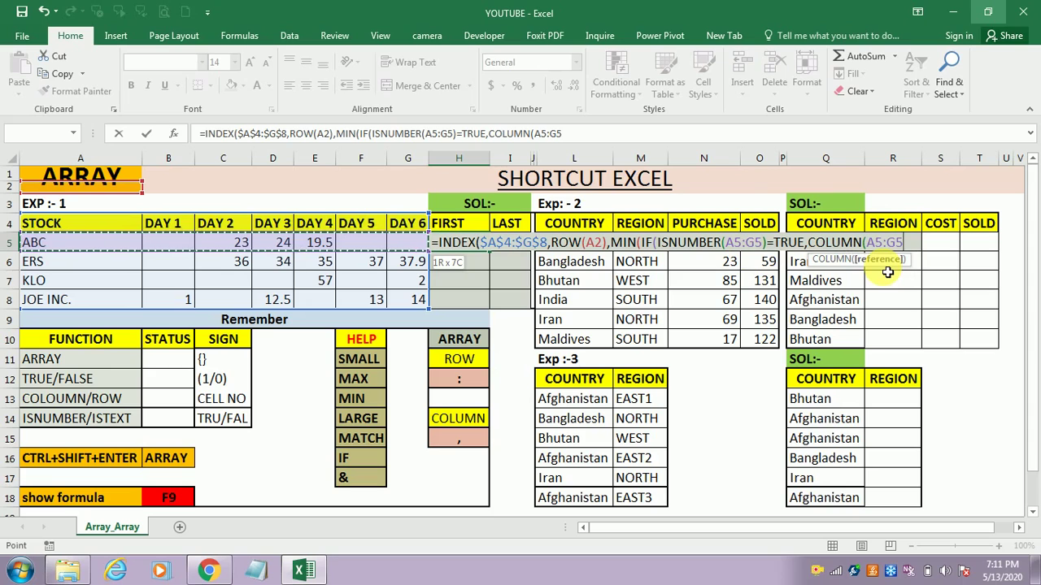
pyautogui.write(')')
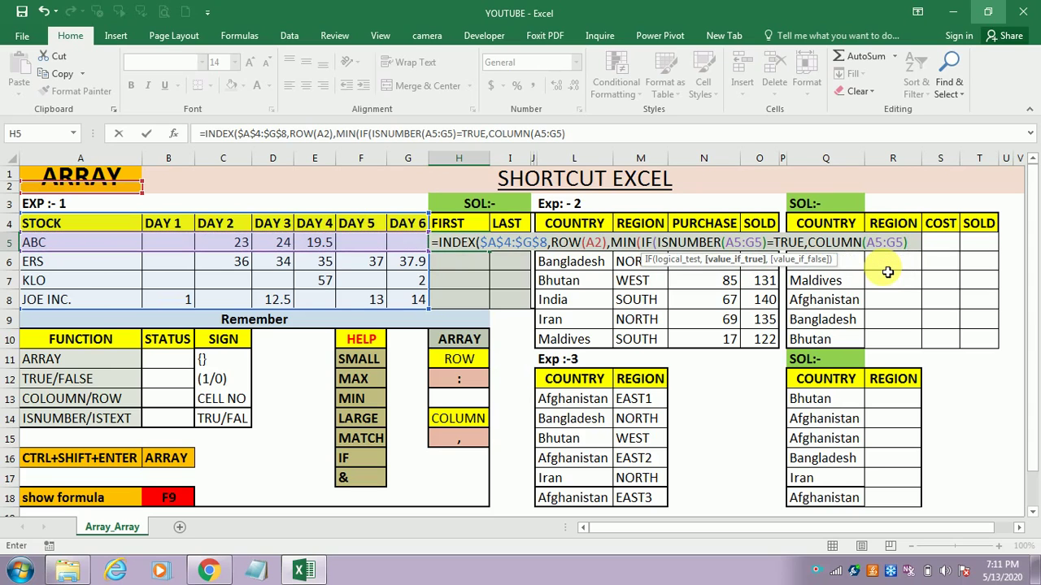
pyautogui.write(',')
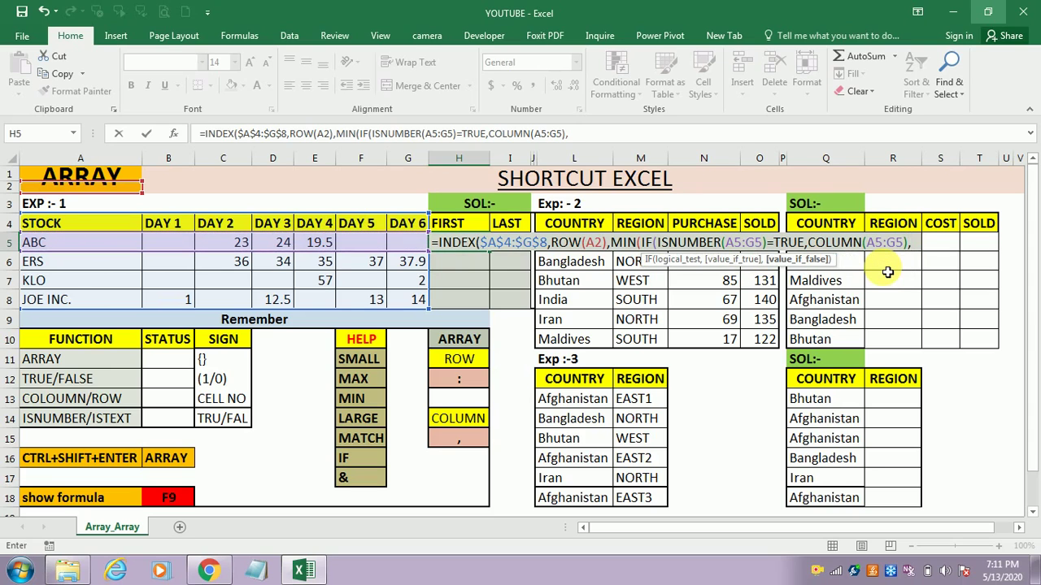
pyautogui.write('""')
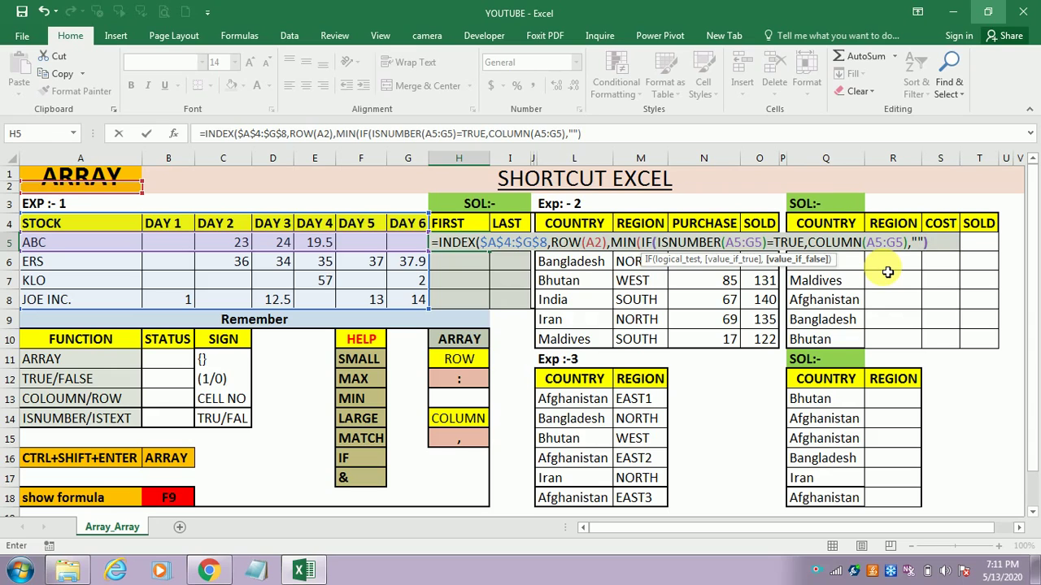
pyautogui.write('))')
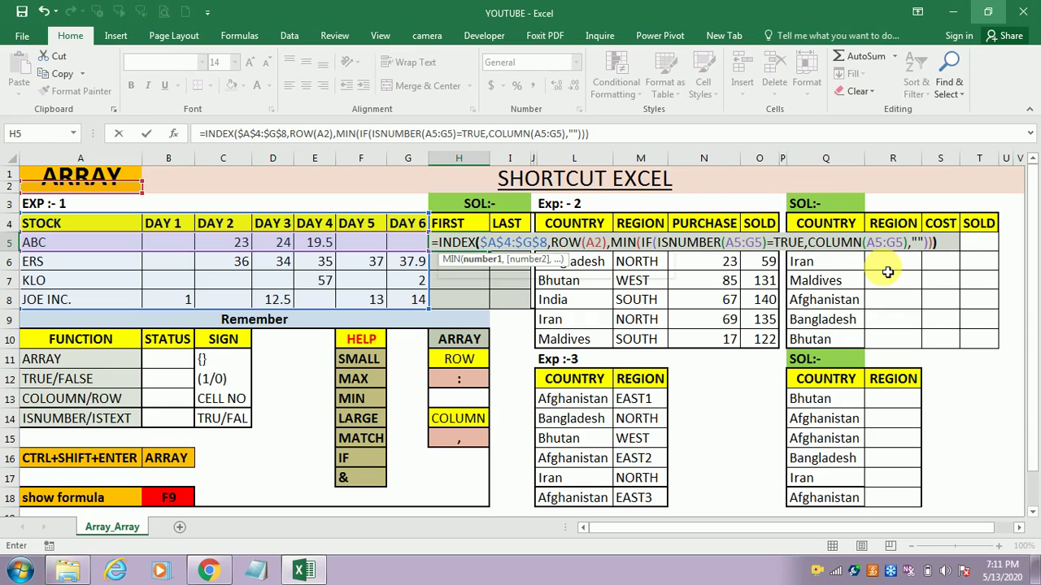
pyautogui.hotkey('ctrl', 'shift', 'Return')
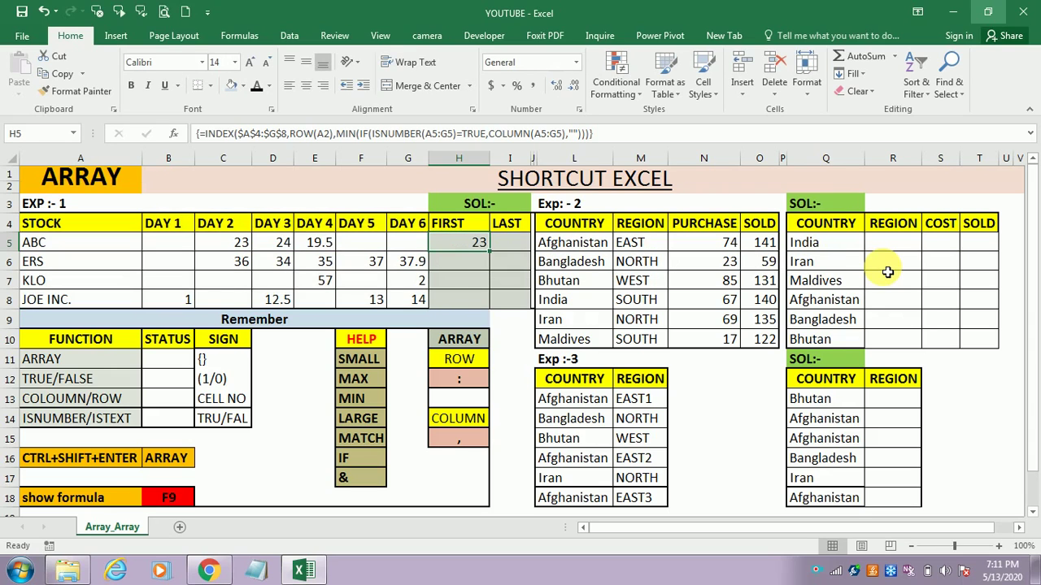
# Fill the array formula from H5 down through H8 for the remaining stocks
pyautogui.press('Down')
pyautogui.press('Down')
pyautogui.press('Down')
pyautogui.hotkey('shift', 'Up')
pyautogui.hotkey('shift', 'Up')
pyautogui.hotkey('shift', 'Up')
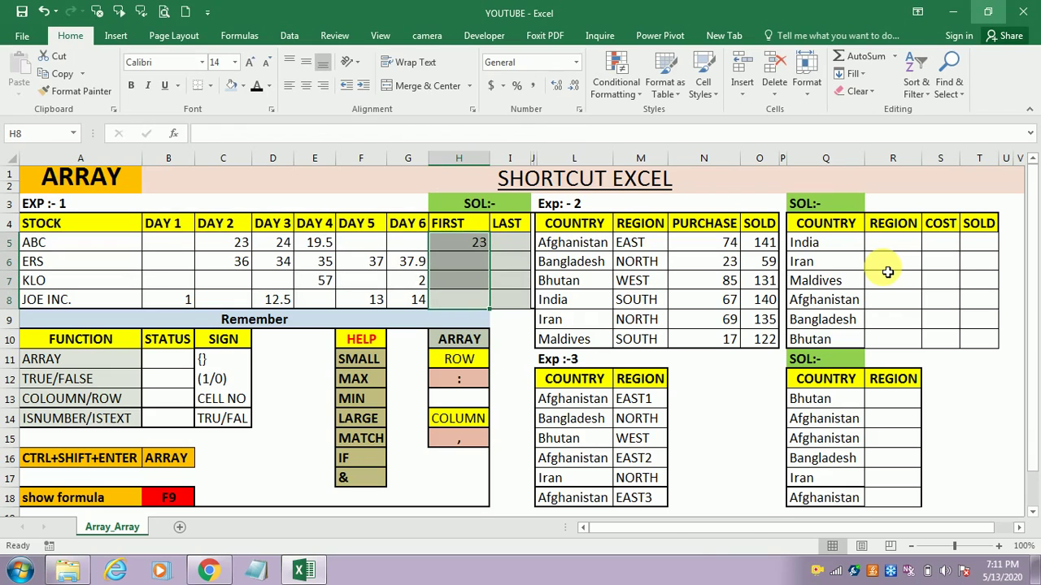
pyautogui.hotkey('ctrl', 'd')
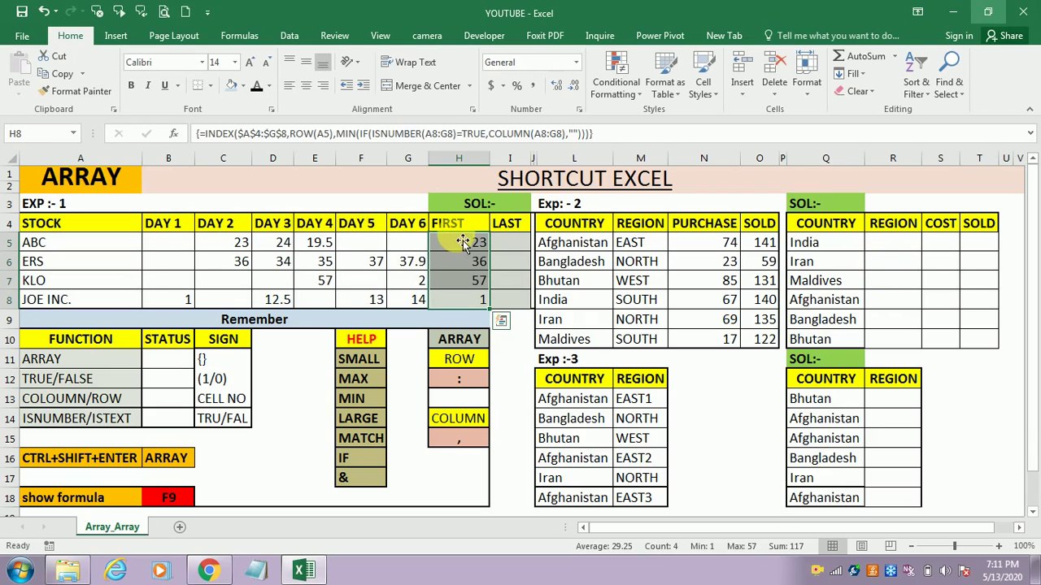
# Clear JOE INC.'s DAY 1 value in cell B8
pyautogui.click(187, 300)
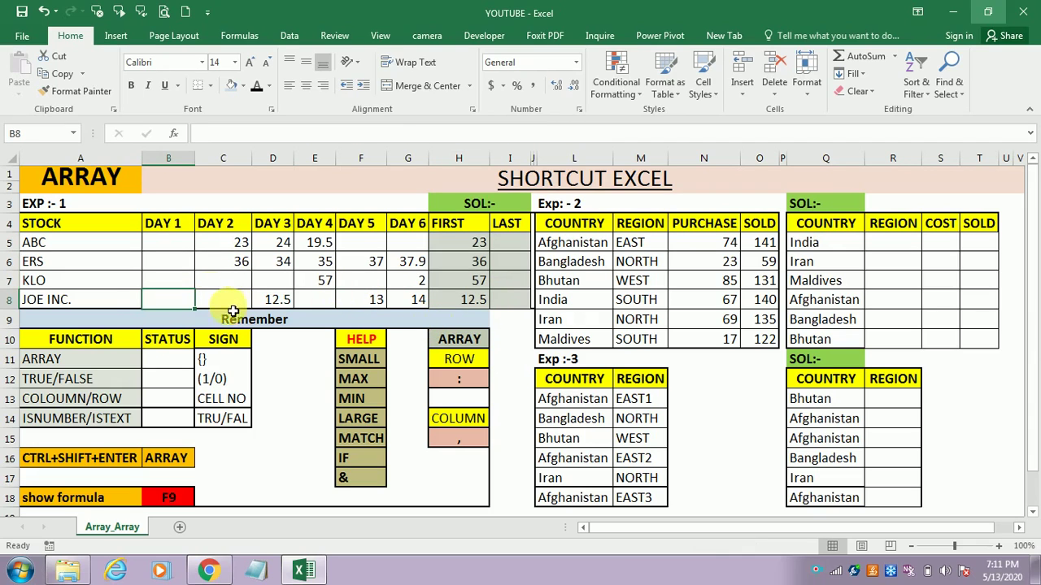
# Enter 2 as KLO's DAY 2 value in C7 and 1 as JOE INC.'s DAY 1 value in B8
pyautogui.click(205, 290)
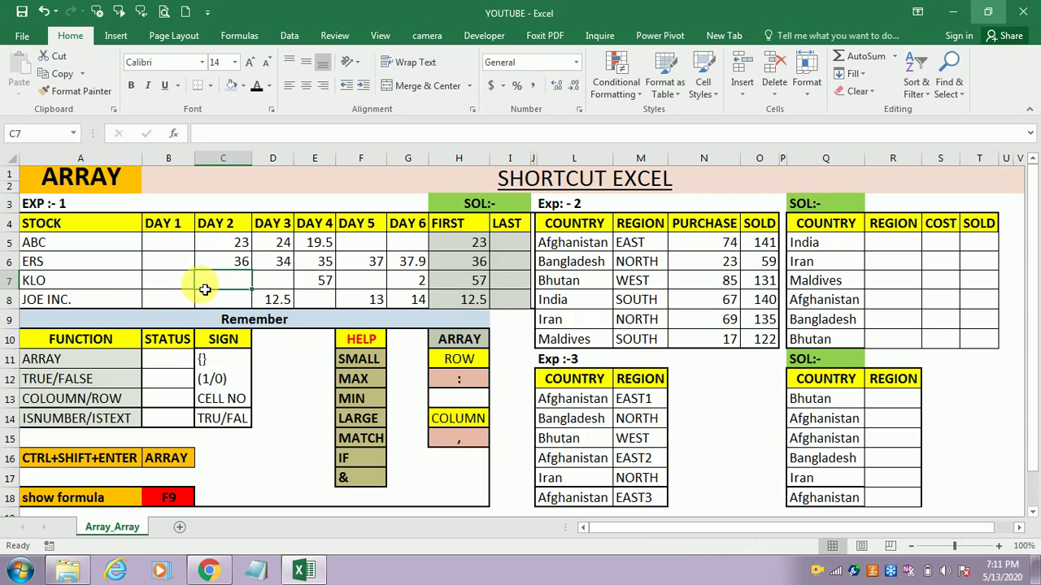
pyautogui.write('2')
pyautogui.press('Return')
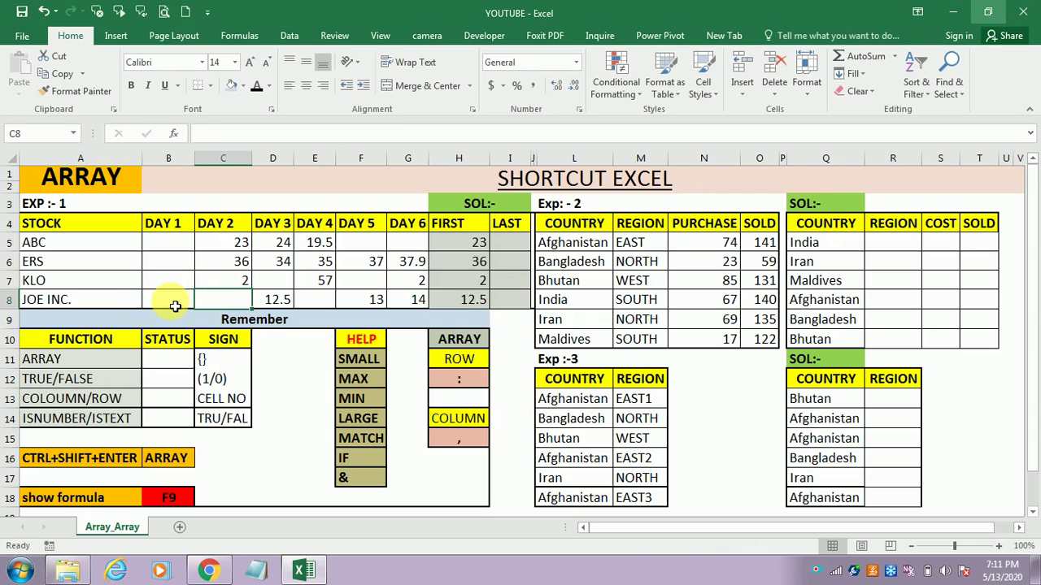
pyautogui.click(174, 305)
pyautogui.write('2')
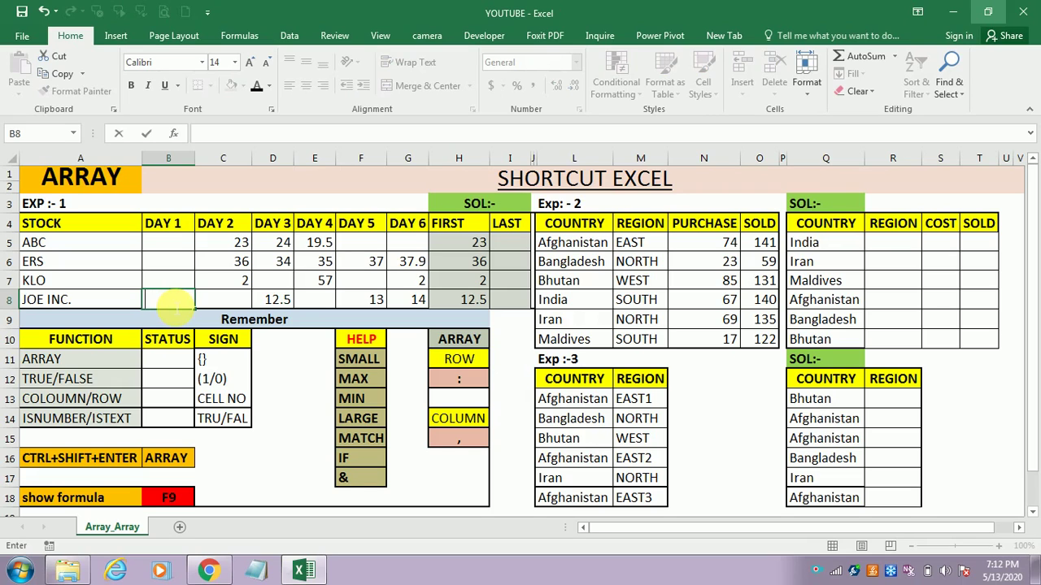
pyautogui.press('Return')
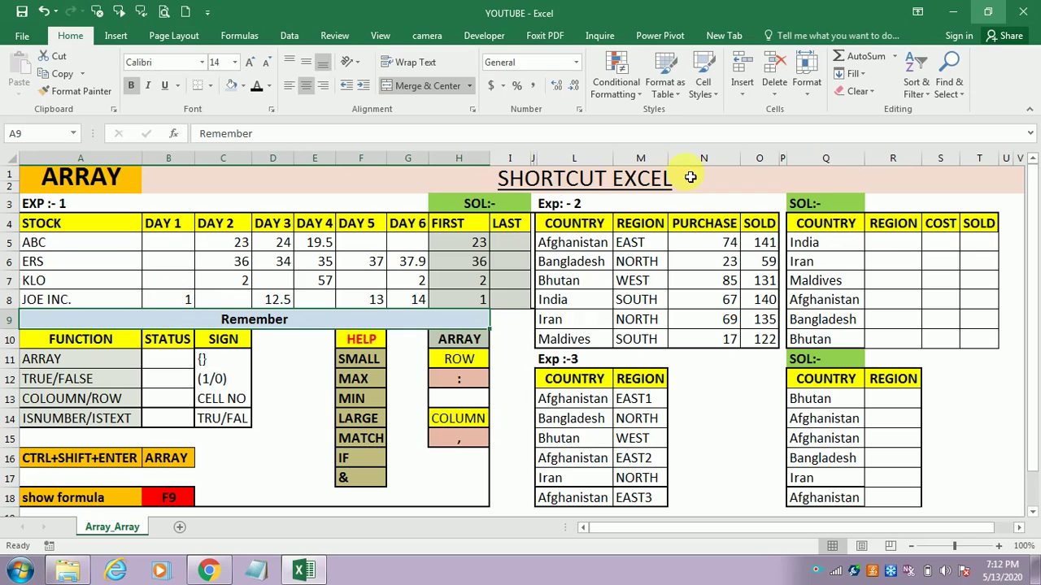
# Evaluate H5's array formula one expression at a time through to its final result with Evaluate Formula, restart the evaluation, and close it
pyautogui.click(477, 248)
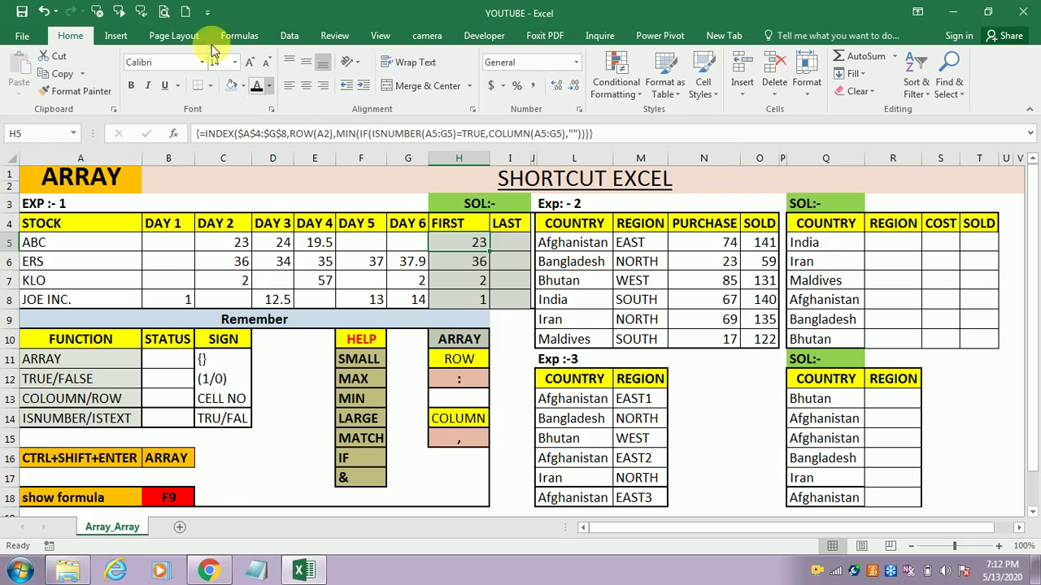
pyautogui.click(244, 36)
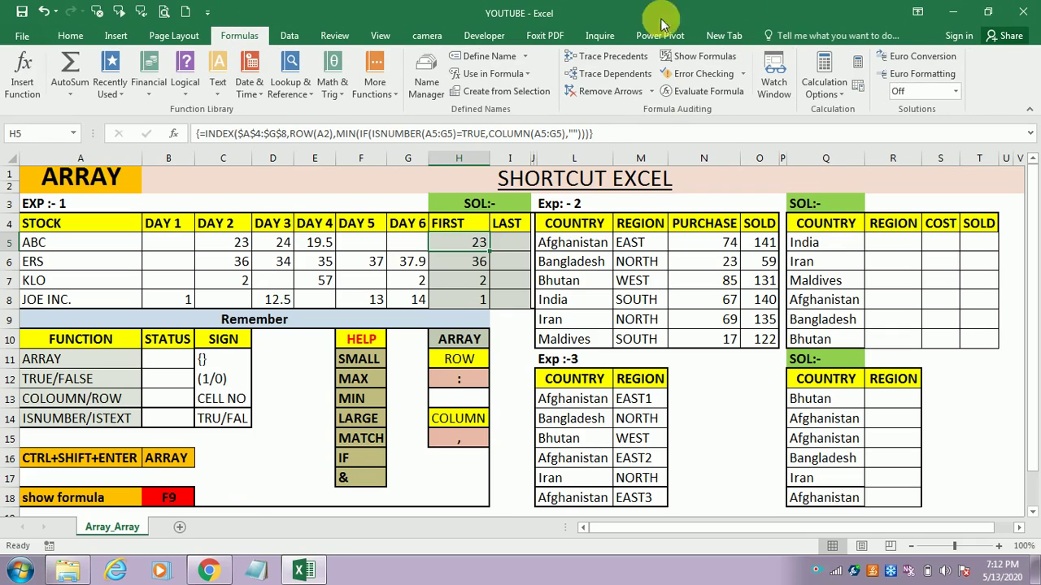
pyautogui.click(710, 100)
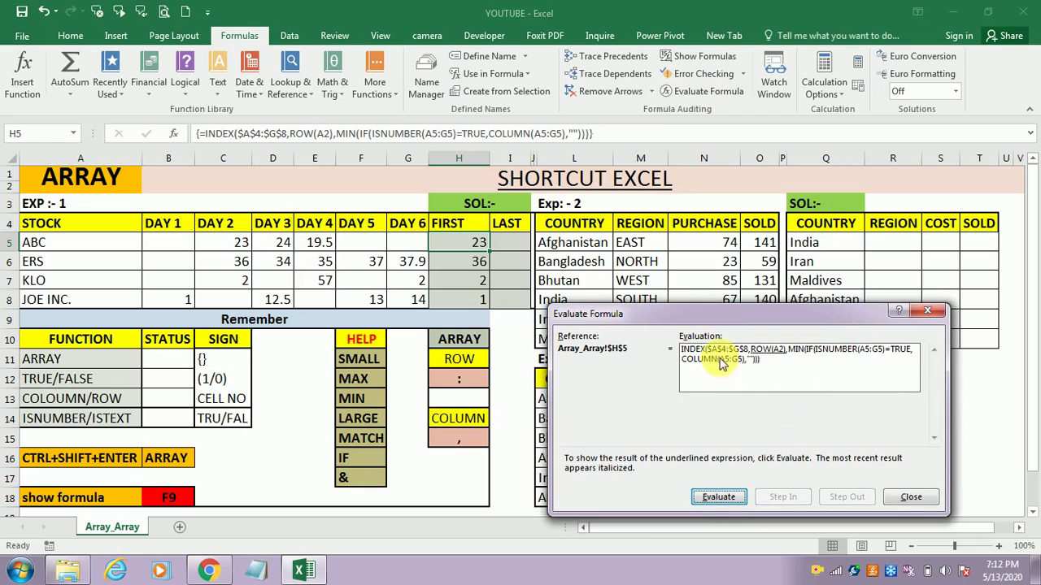
pyautogui.click(717, 498)
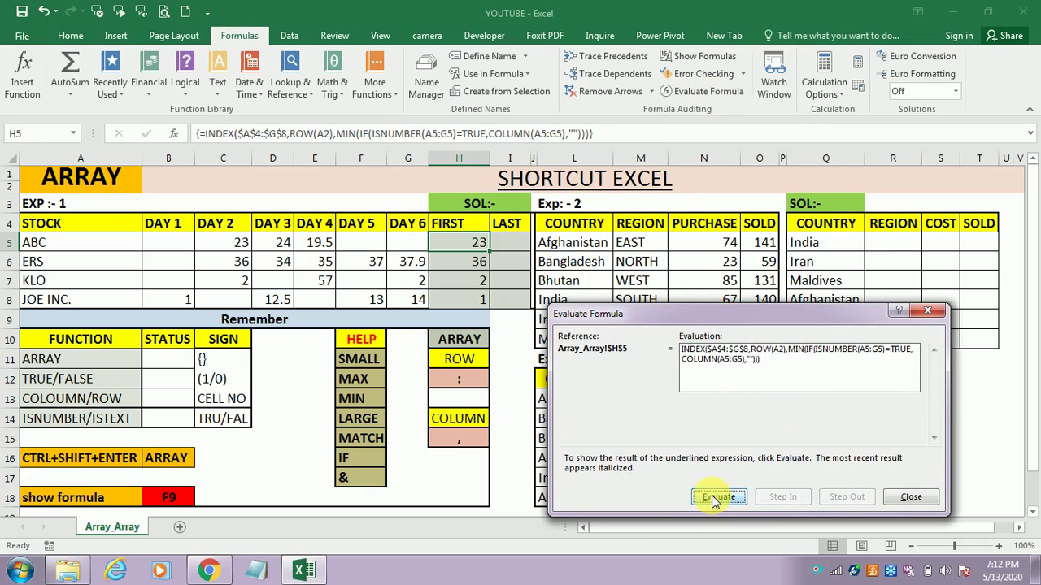
pyautogui.click(716, 499)
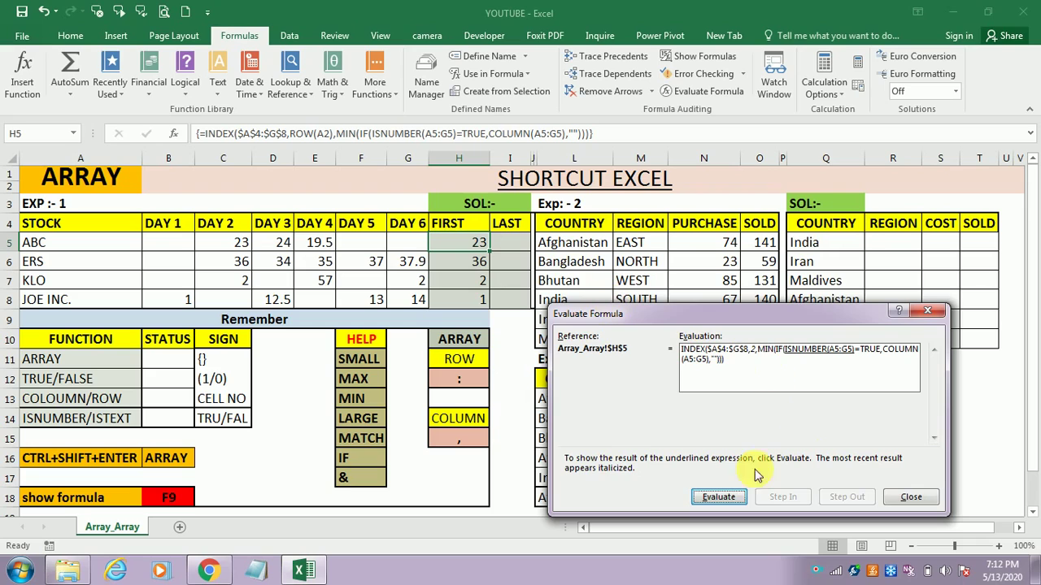
pyautogui.click(718, 496)
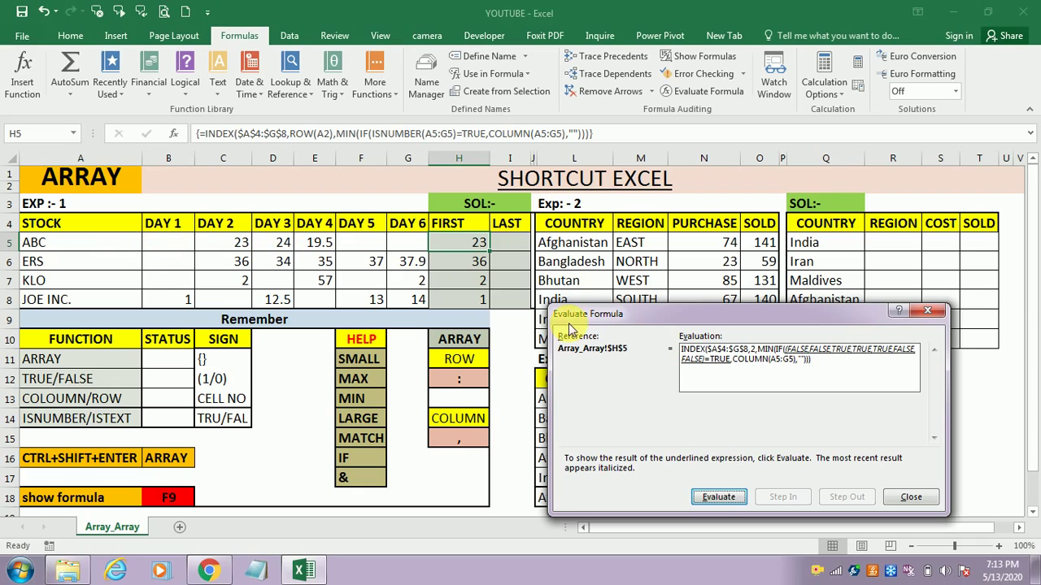
pyautogui.click(719, 496)
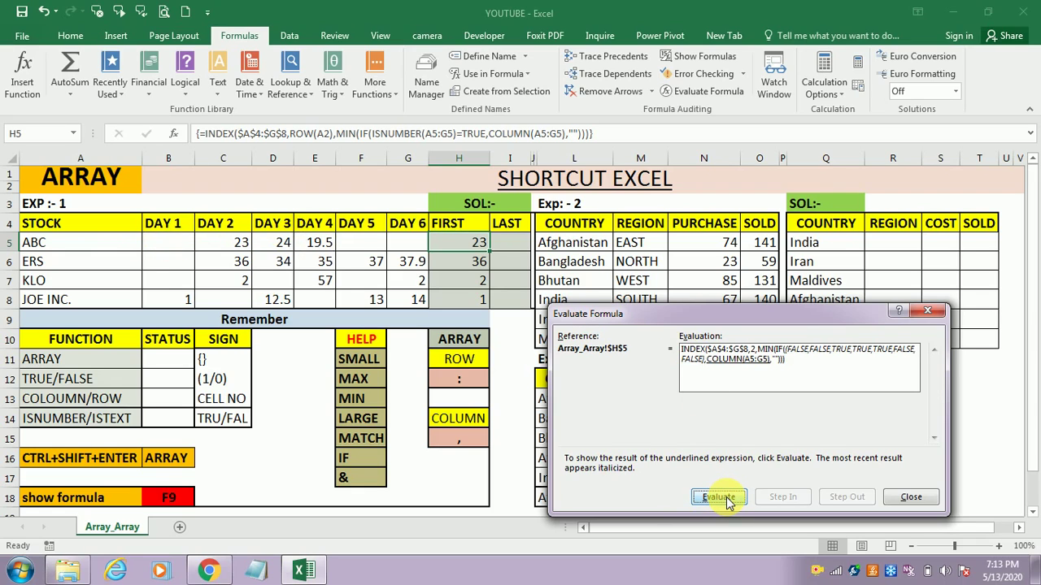
pyautogui.click(726, 497)
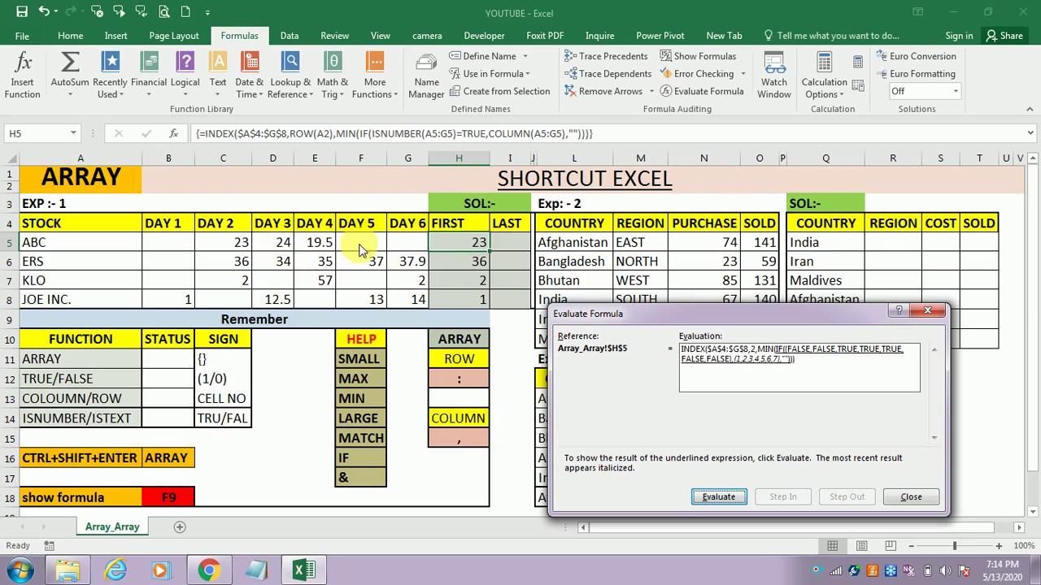
pyautogui.click(719, 497)
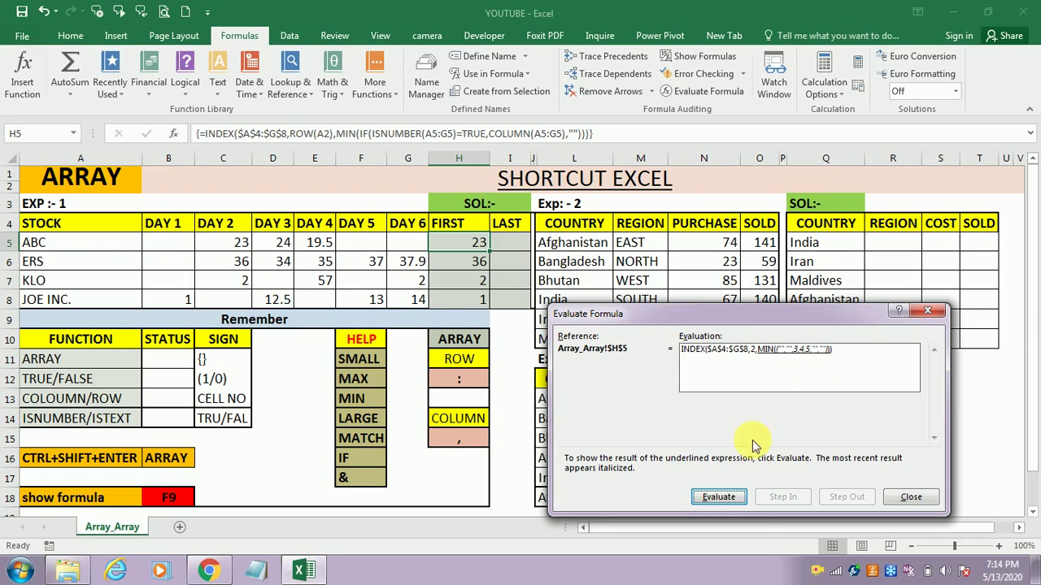
pyautogui.click(728, 500)
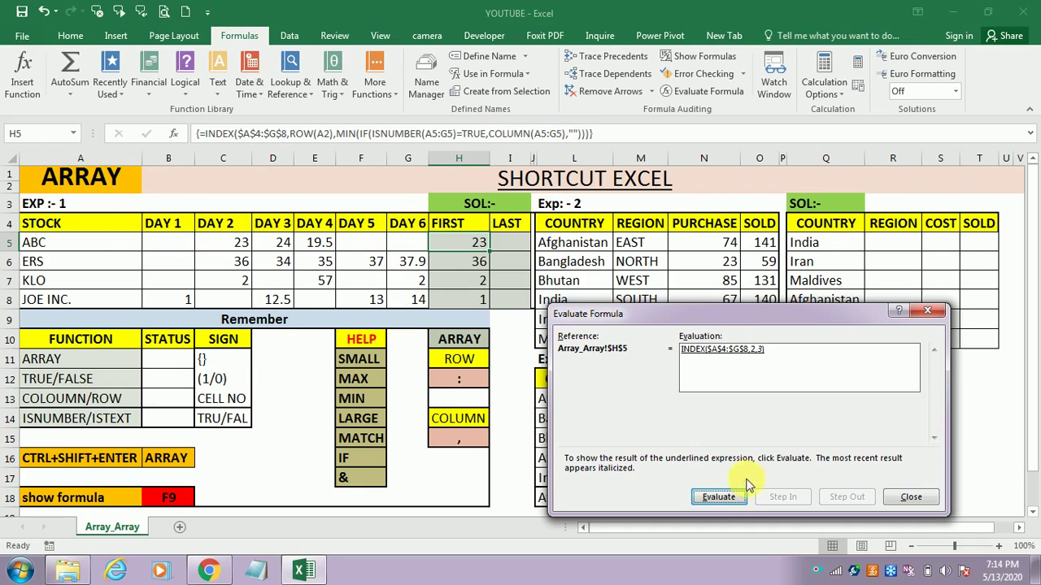
pyautogui.click(723, 496)
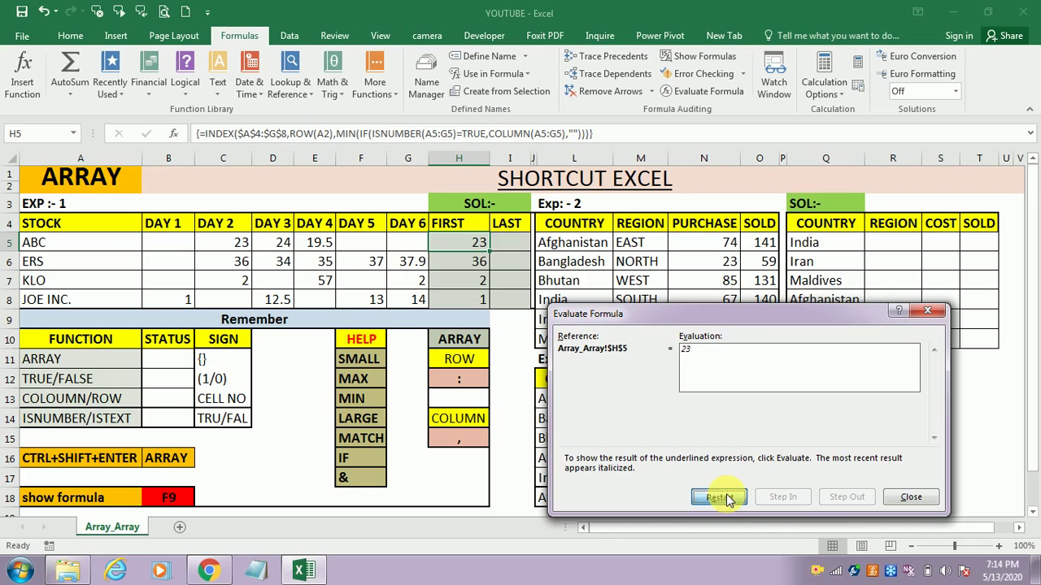
pyautogui.click(728, 499)
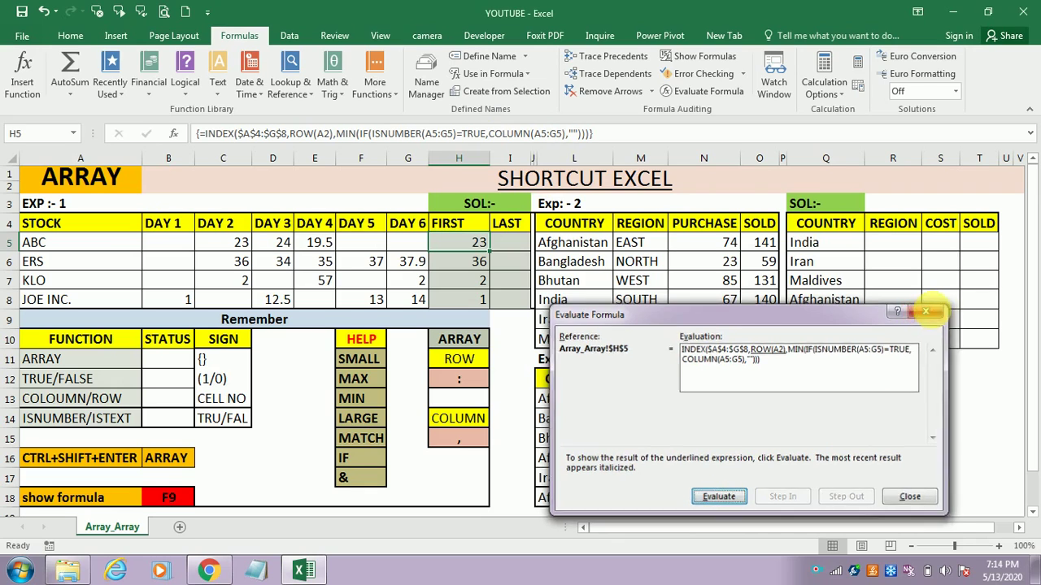
pyautogui.click(924, 311)
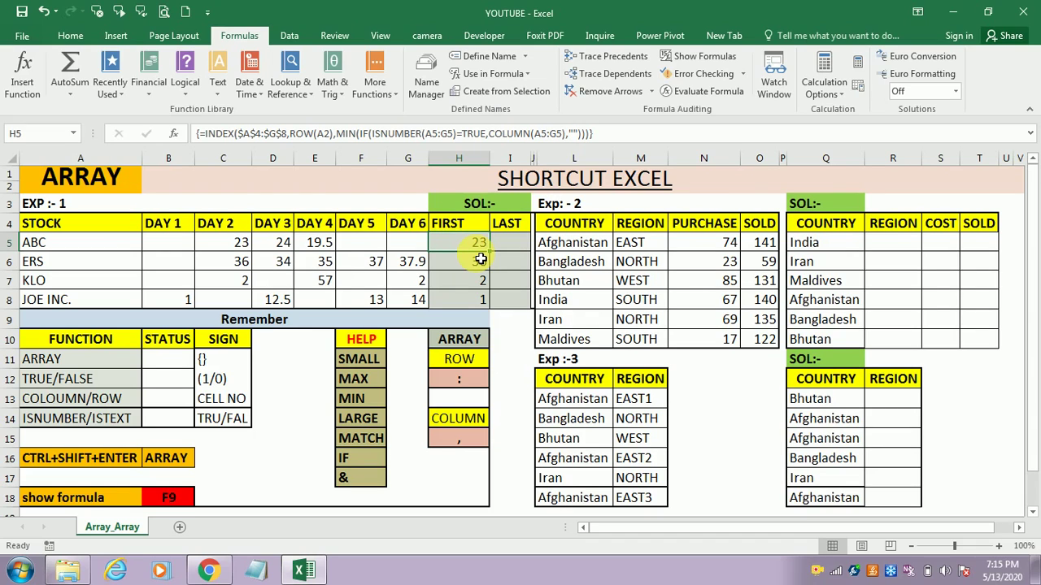
# Open H5's formula to review its references, re-enter it as an array formula, and return to H5
pyautogui.press('F2')
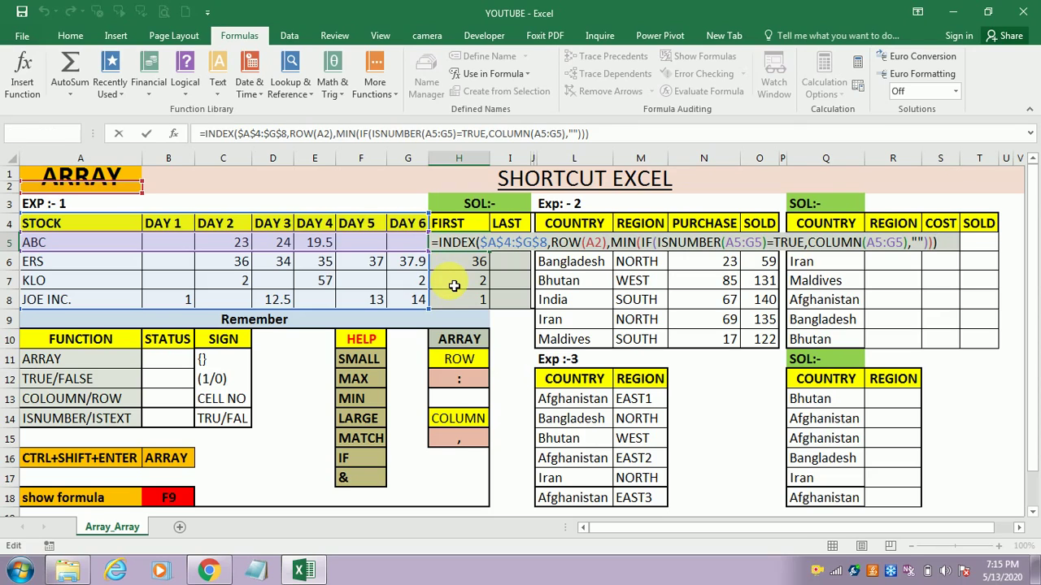
pyautogui.hotkey('ctrl', 'shift', 'Return')
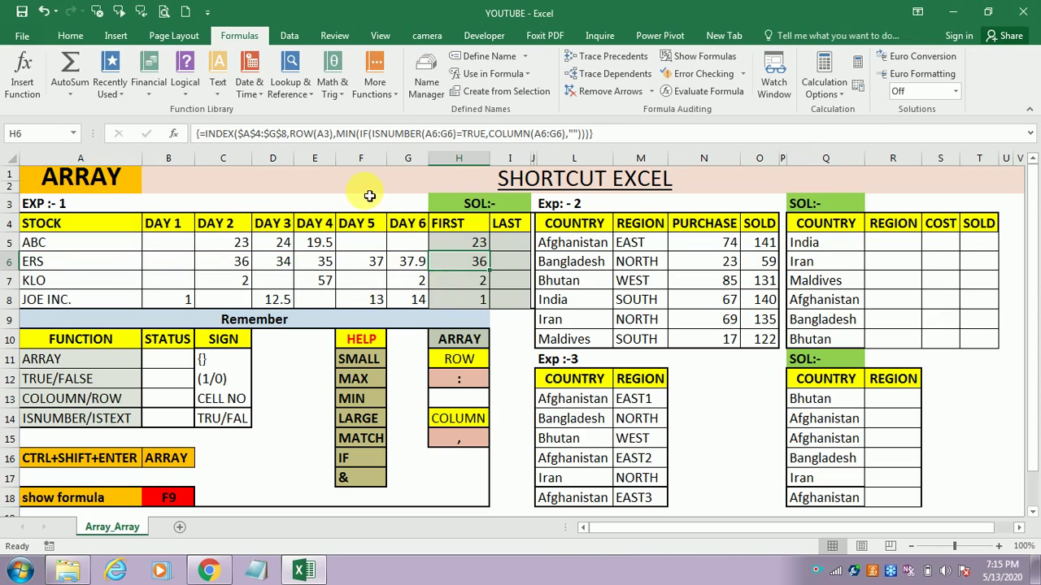
pyautogui.press('Down')
pyautogui.press('Up')
pyautogui.press('Up')
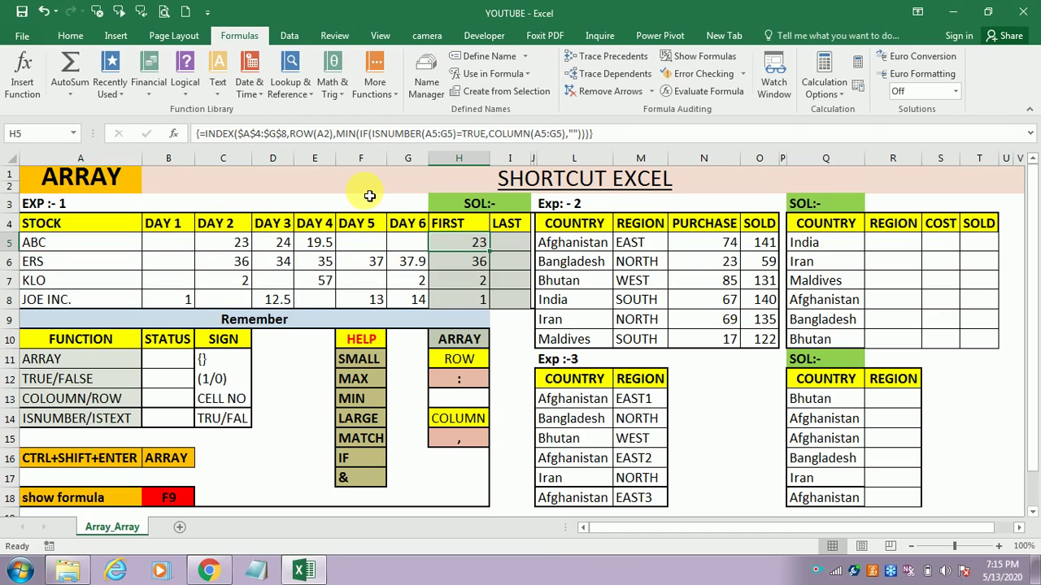
# Evaluate only the ISNUMBER(A5:G5) part inside H5's formula to inspect its array, and cancel the edit
pyautogui.press('F2')
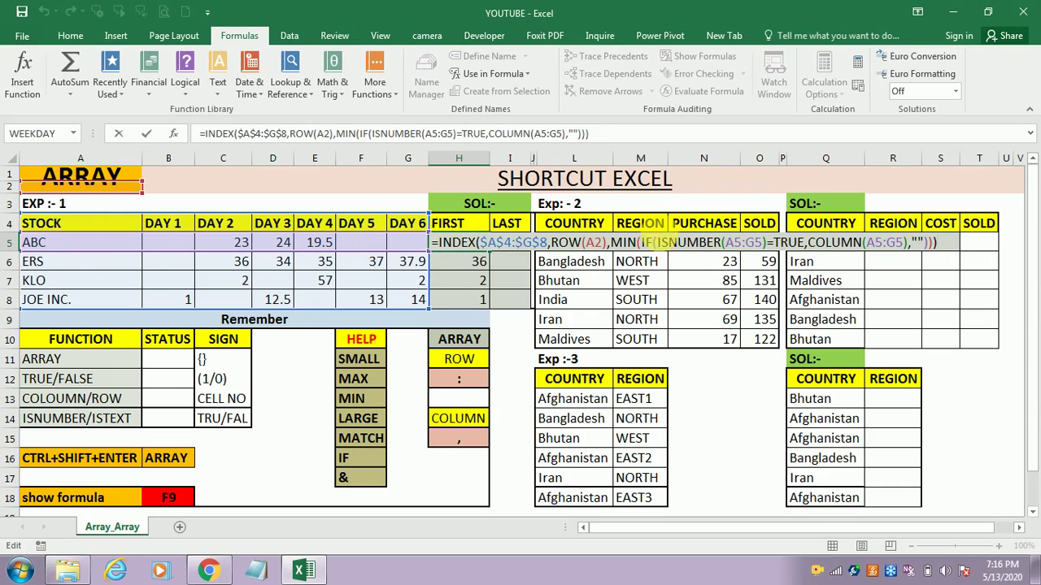
pyautogui.click(657, 242)
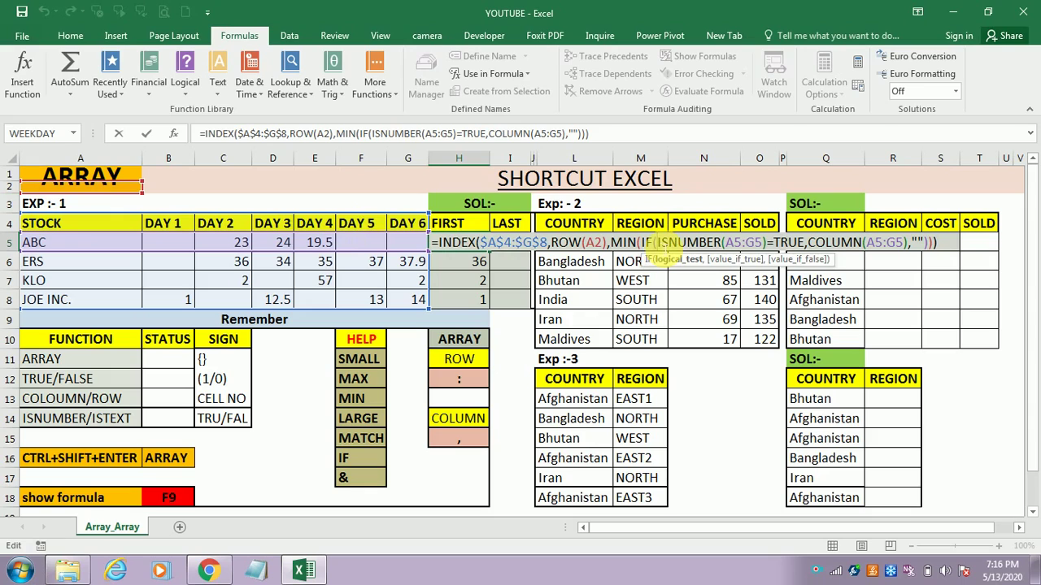
pyautogui.hotkey('shift', 'Right')
pyautogui.hotkey('shift', 'Right')
pyautogui.hotkey('shift', 'Right')
pyautogui.hotkey('shift', 'Right')
pyautogui.hotkey('shift', 'Right')
pyautogui.hotkey('shift', 'Right')
pyautogui.hotkey('shift', 'Right')
pyautogui.hotkey('shift', 'Right')
pyautogui.hotkey('shift', 'Right')
pyautogui.hotkey('shift', 'Right')
pyautogui.hotkey('shift', 'Right')
pyautogui.hotkey('shift', 'Right')
pyautogui.hotkey('shift', 'Right')
pyautogui.hotkey('shift', 'Right')
pyautogui.hotkey('shift', 'Right')
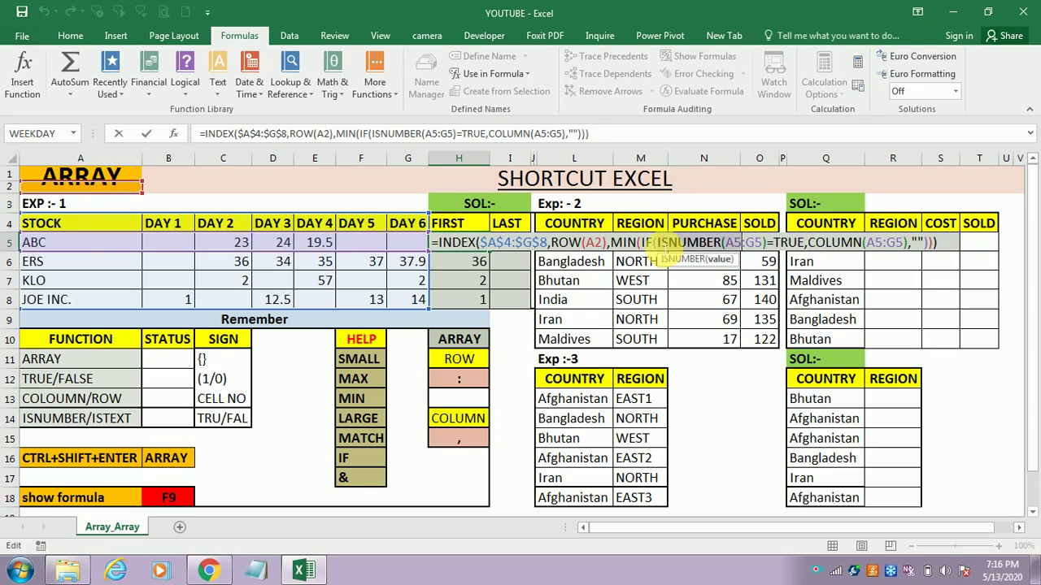
pyautogui.hotkey('shift', 'Right')
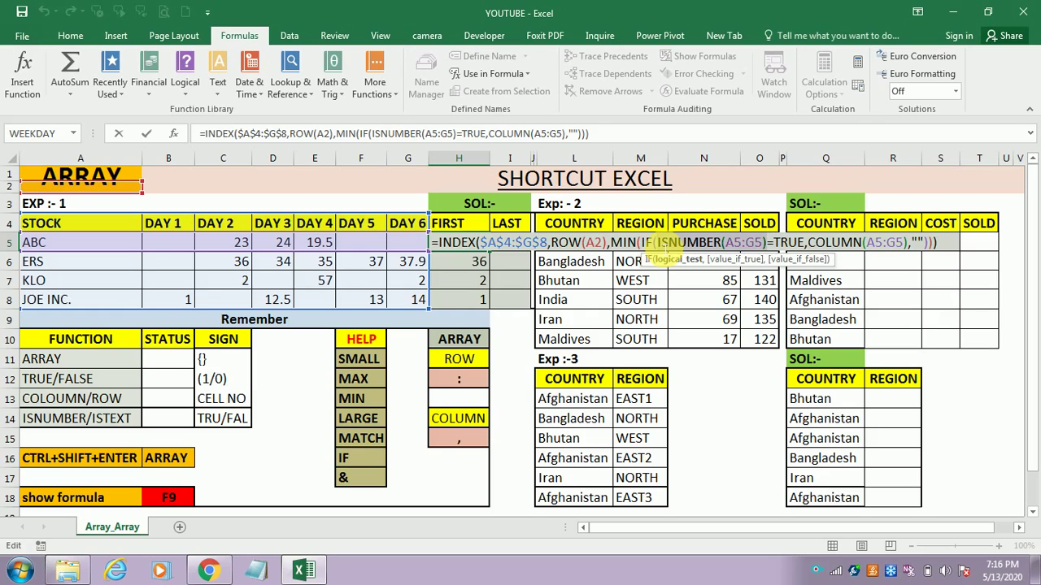
pyautogui.press('F9')
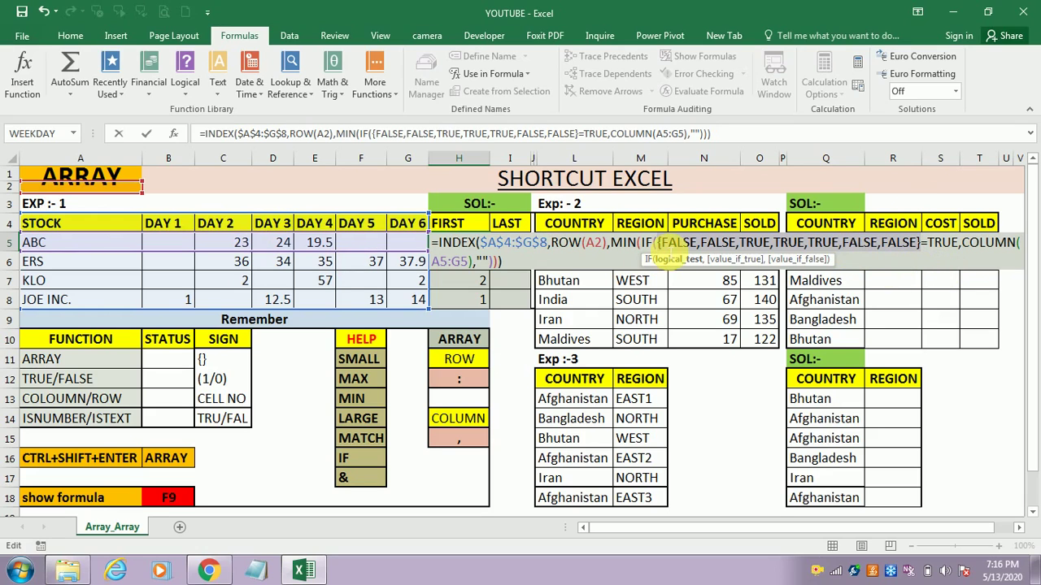
pyautogui.press('Escape')
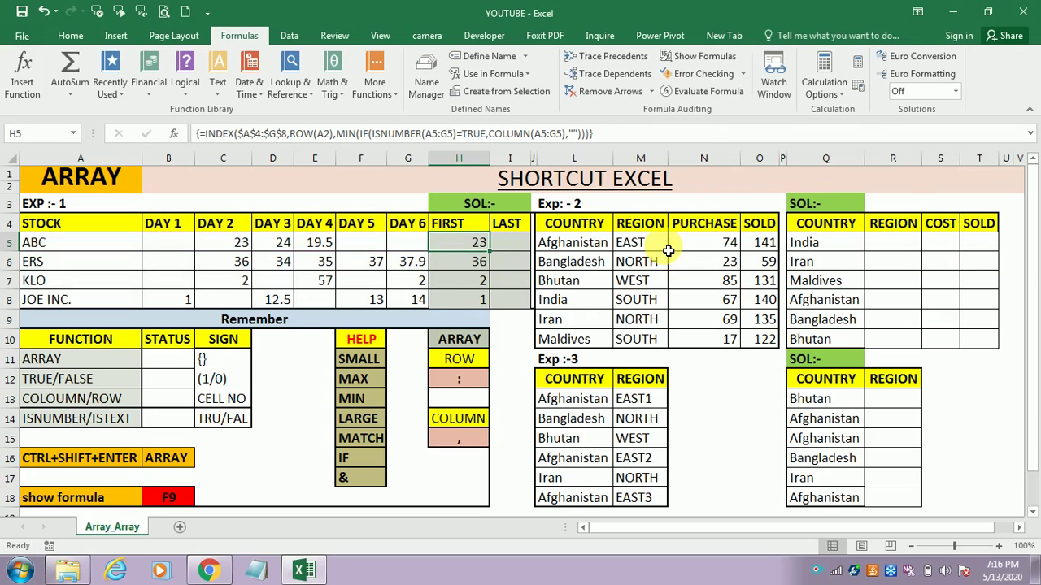
# Evaluate the complete IF function inside H5's formula to inspect the column numbers it passes to MIN, and cancel the edit
pyautogui.press('F2')
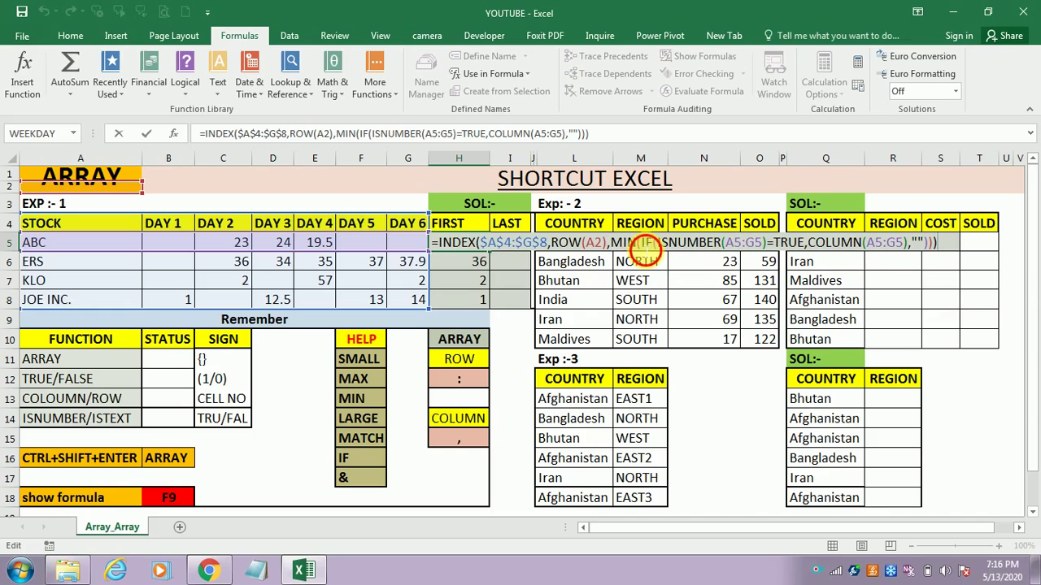
pyautogui.click(641, 242)
pyautogui.hotkey('shift', 'Right')
pyautogui.hotkey('shift', 'Right')
pyautogui.hotkey('shift', 'Right')
pyautogui.hotkey('shift', 'Right')
pyautogui.hotkey('shift', 'Right')
pyautogui.hotkey('shift', 'Right')
pyautogui.hotkey('shift', 'Right')
pyautogui.hotkey('shift', 'Right')
pyautogui.hotkey('shift', 'Right')
pyautogui.hotkey('shift', 'Right')
pyautogui.hotkey('shift', 'Right')
pyautogui.hotkey('shift', 'Right')
pyautogui.hotkey('shift', 'Right')
pyautogui.hotkey('shift', 'Right')
pyautogui.hotkey('shift', 'Right')
pyautogui.hotkey('shift', 'Right')
pyautogui.hotkey('shift', 'Right')
pyautogui.hotkey('shift', 'Right')
pyautogui.hotkey('shift', 'Right')
pyautogui.hotkey('shift', 'Right')
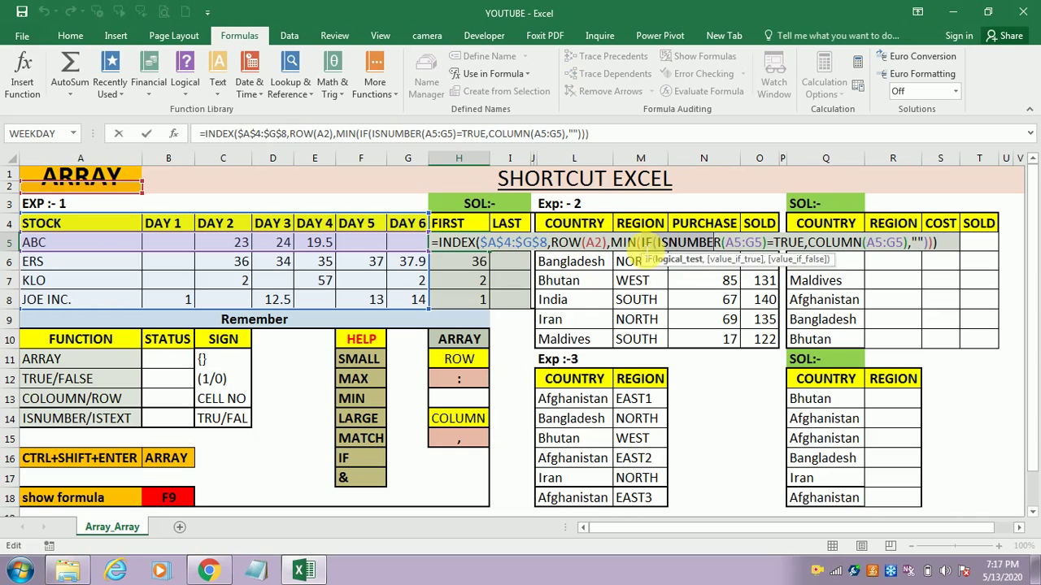
pyautogui.hotkey('shift', 'Right')
pyautogui.hotkey('shift', 'Right')
pyautogui.hotkey('shift', 'Right')
pyautogui.hotkey('shift', 'Right')
pyautogui.hotkey('shift', 'Right')
pyautogui.hotkey('shift', 'Right')
pyautogui.hotkey('shift', 'Right')
pyautogui.hotkey('shift', 'Right')
pyautogui.hotkey('shift', 'Right')
pyautogui.hotkey('shift', 'Right')
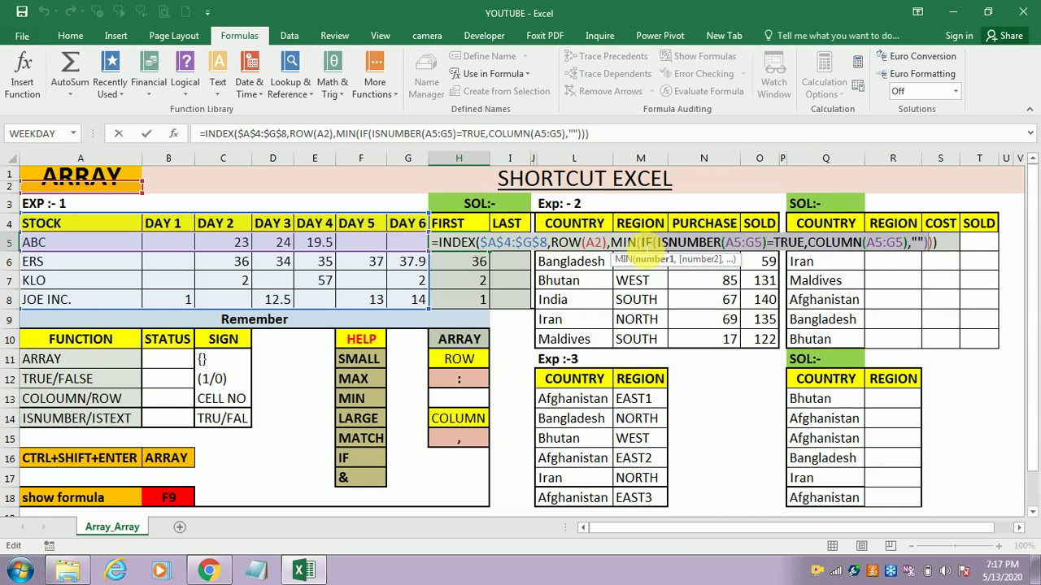
pyautogui.press('F9')
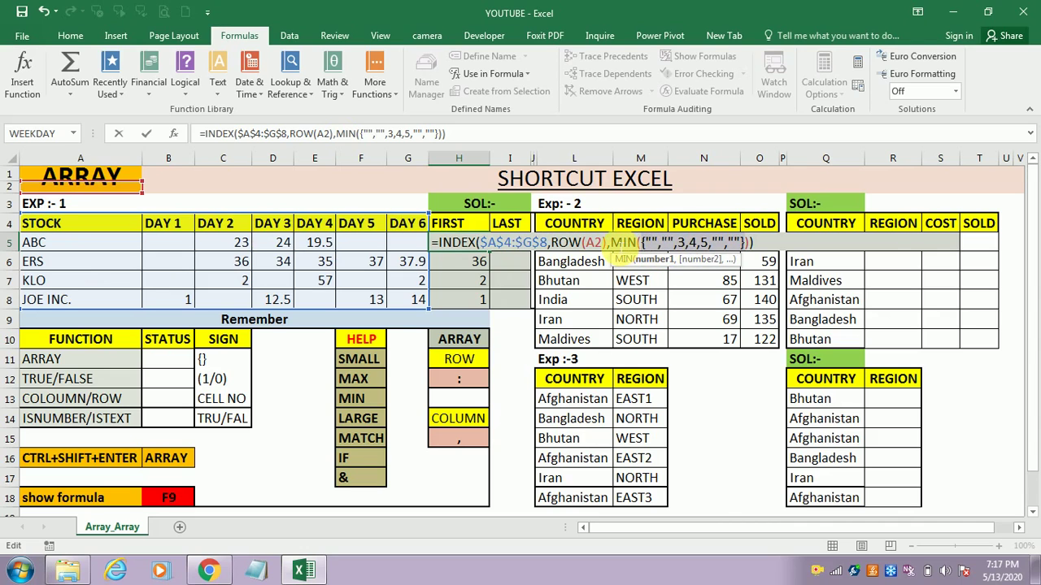
pyautogui.press('Escape')
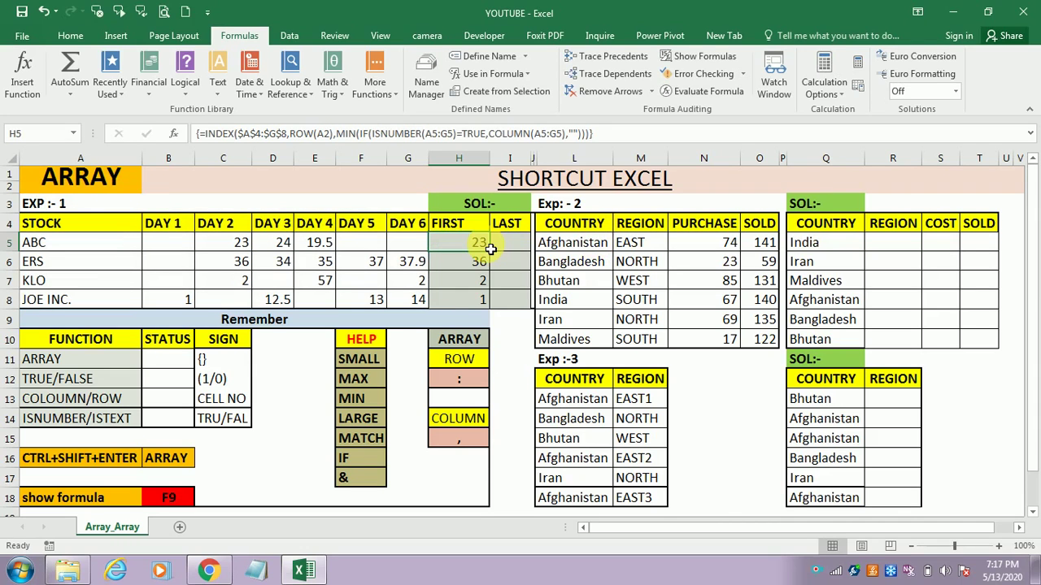
# Replace the complete MIN function inside H5's formula with its evaluated value 3, and enter the result as an array formula
pyautogui.doubleClick(480, 249)
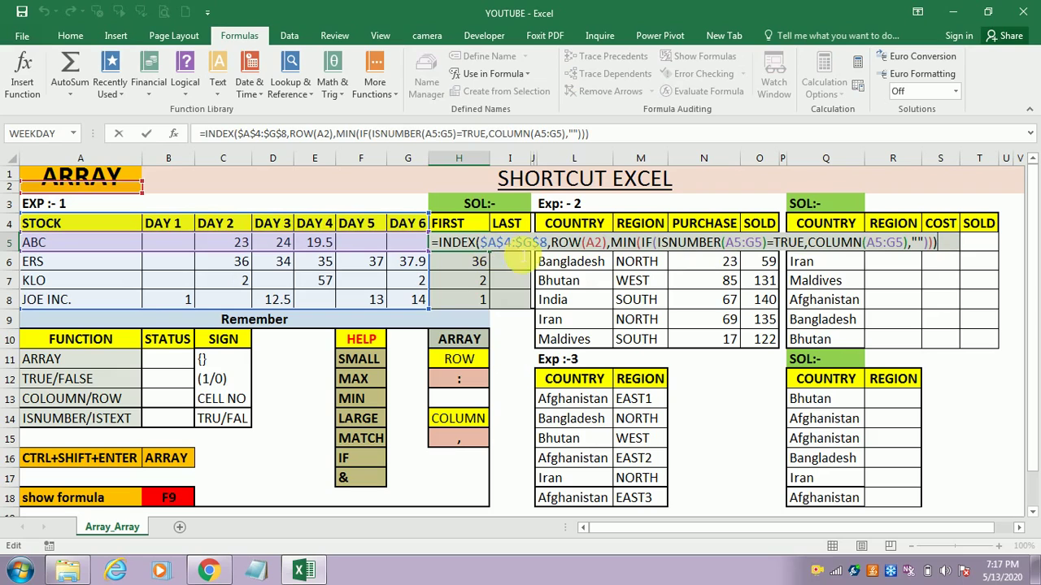
pyautogui.click(602, 243)
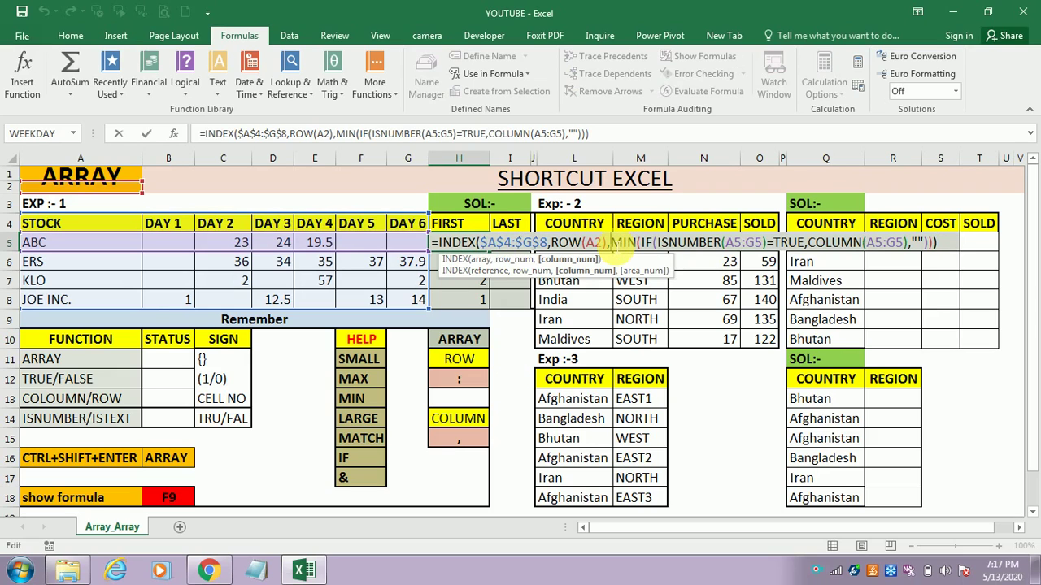
pyautogui.hotkey('shift', 'Right')
pyautogui.hotkey('shift', 'Right')
pyautogui.hotkey('shift', 'Right')
pyautogui.hotkey('shift', 'Right')
pyautogui.hotkey('shift', 'Right')
pyautogui.hotkey('shift', 'Right')
pyautogui.hotkey('shift', 'Right')
pyautogui.hotkey('shift', 'Right')
pyautogui.hotkey('shift', 'Right')
pyautogui.hotkey('shift', 'Right')
pyautogui.hotkey('shift', 'Right')
pyautogui.hotkey('shift', 'Right')
pyautogui.hotkey('shift', 'Right')
pyautogui.hotkey('shift', 'Right')
pyautogui.hotkey('shift', 'Right')
pyautogui.hotkey('shift', 'Right')
pyautogui.hotkey('shift', 'Right')
pyautogui.hotkey('shift', 'Right')
pyautogui.hotkey('shift', 'Right')
pyautogui.hotkey('shift', 'Right')
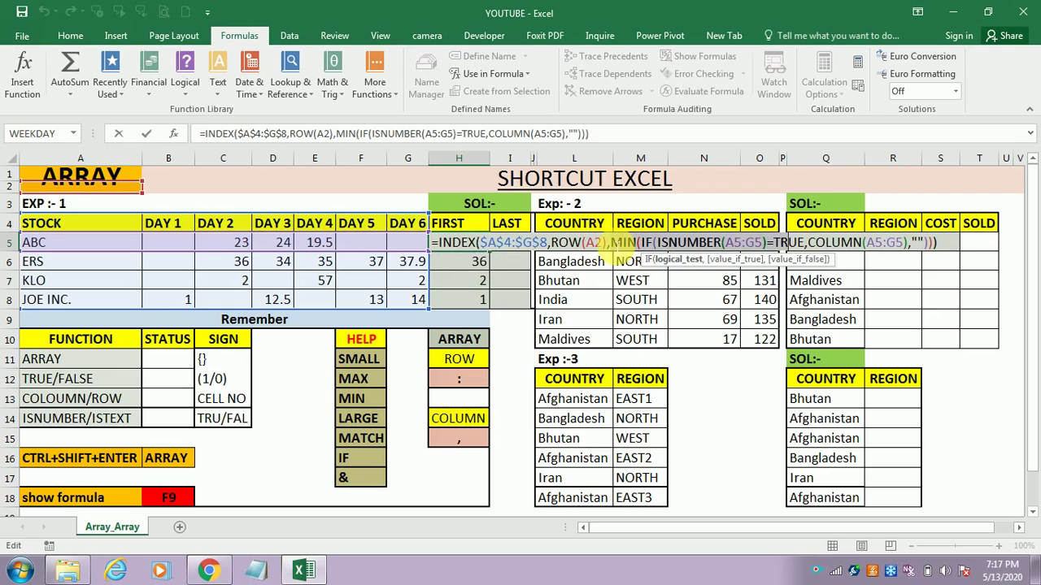
pyautogui.hotkey('shift', 'Right')
pyautogui.hotkey('shift', 'Right')
pyautogui.hotkey('shift', 'Right')
pyautogui.hotkey('shift', 'Right')
pyautogui.hotkey('shift', 'Right')
pyautogui.hotkey('shift', 'Right')
pyautogui.hotkey('shift', 'Right')
pyautogui.hotkey('shift', 'Right')
pyautogui.hotkey('shift', 'Right')
pyautogui.hotkey('shift', 'Right')
pyautogui.hotkey('shift', 'Right')
pyautogui.hotkey('shift', 'Right')
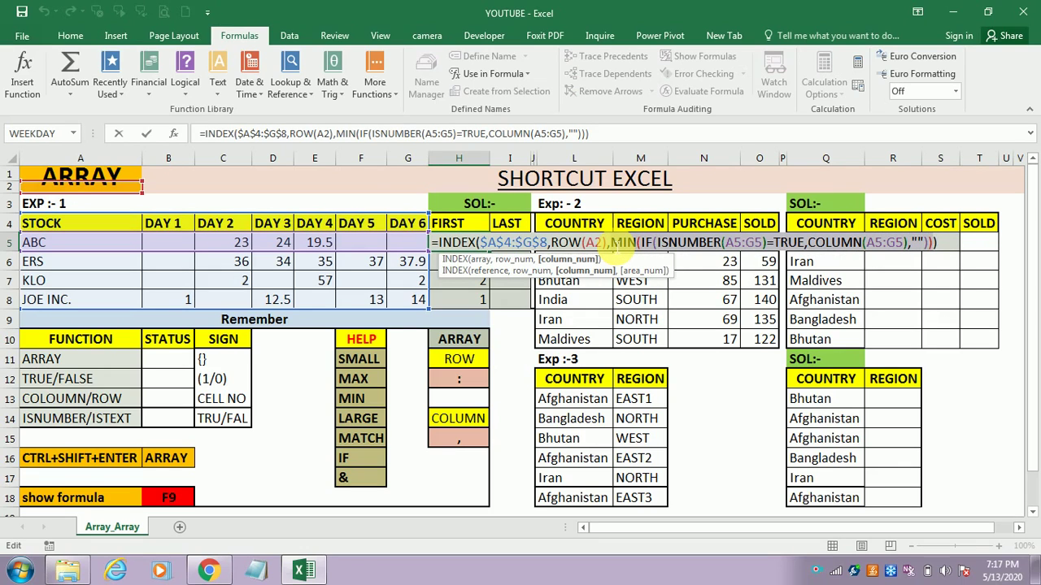
pyautogui.press('F9')
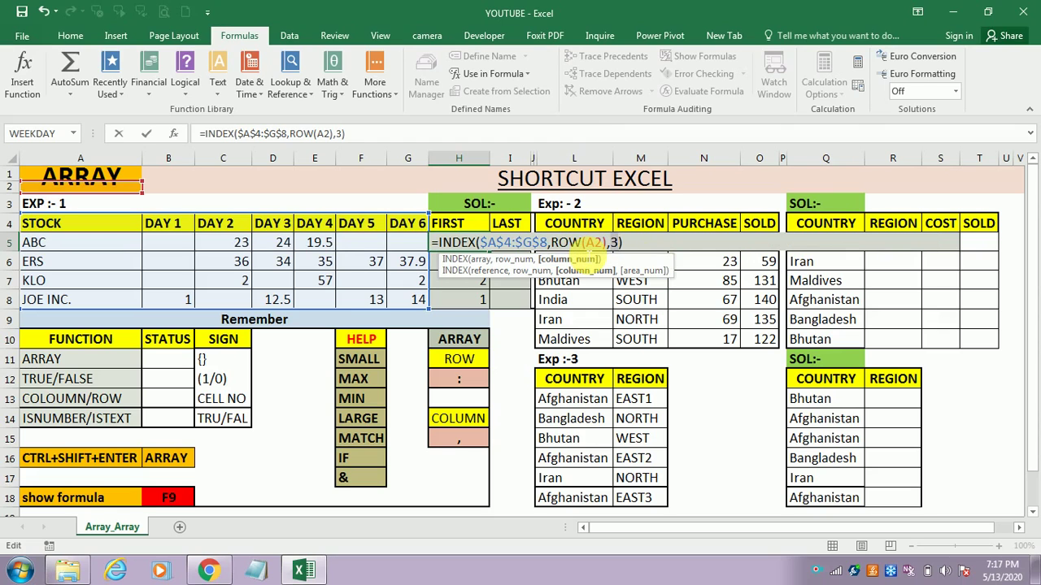
pyautogui.hotkey('ctrl', 'shift', 'Return')
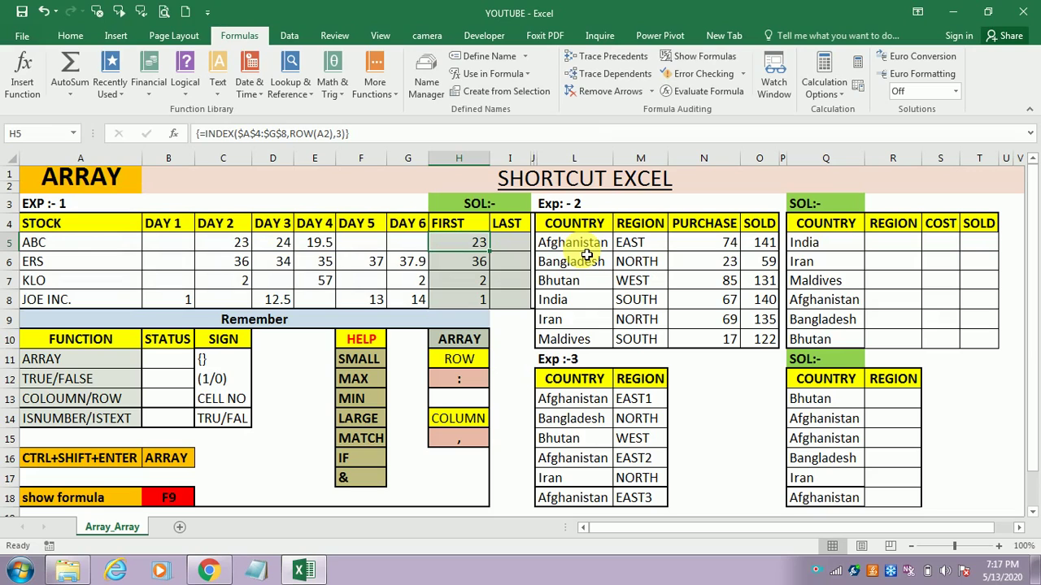
# Start a formula in I5 with INDEX over the absolute range $A$4:$G$8, using ROW(A2) as the row number
pyautogui.press('Right')
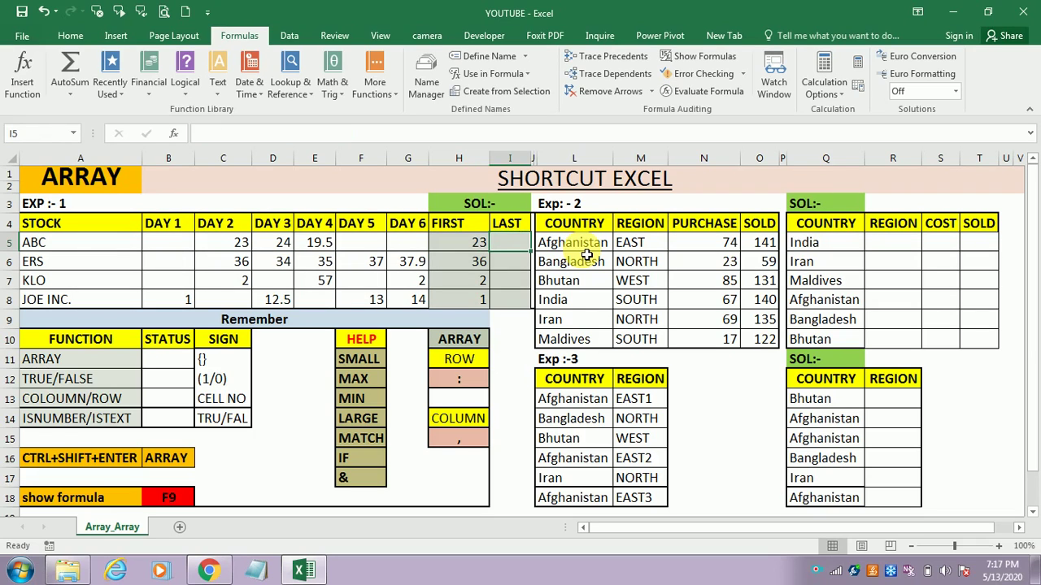
pyautogui.write('=')
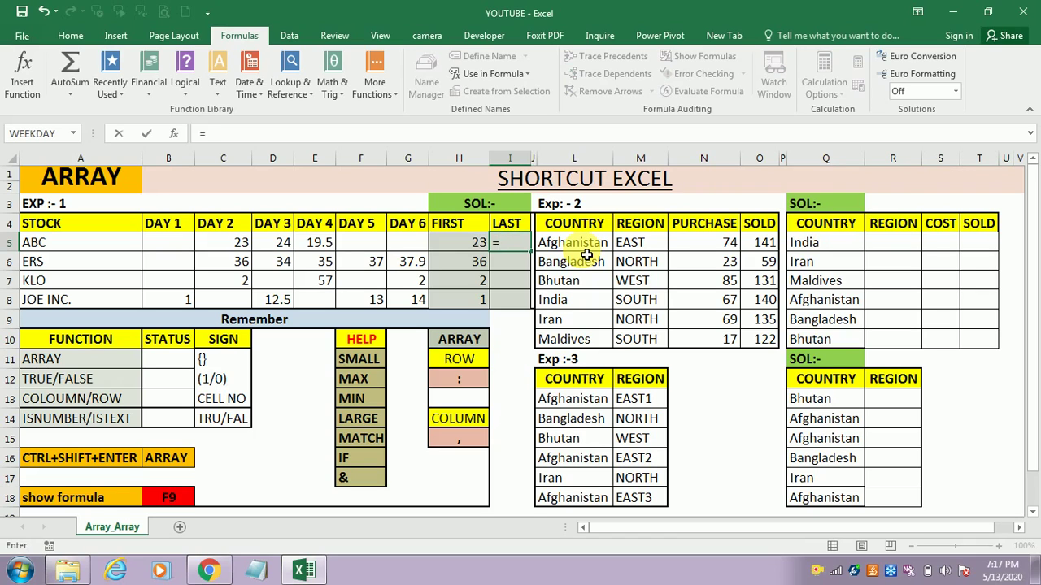
pyautogui.write('IND')
pyautogui.press('Tab')
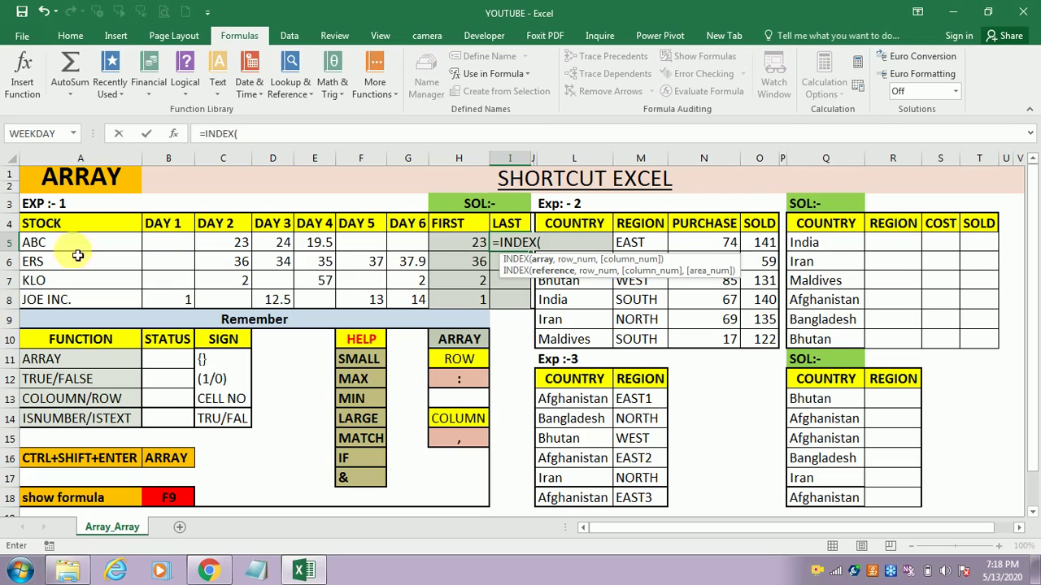
pyautogui.click(55, 224)
pyautogui.hotkey('shift', 'Right')
pyautogui.hotkey('shift', 'Right')
pyautogui.hotkey('shift', 'Right')
pyautogui.hotkey('shift', 'Right')
pyautogui.hotkey('shift', 'Right')
pyautogui.hotkey('shift', 'Right')
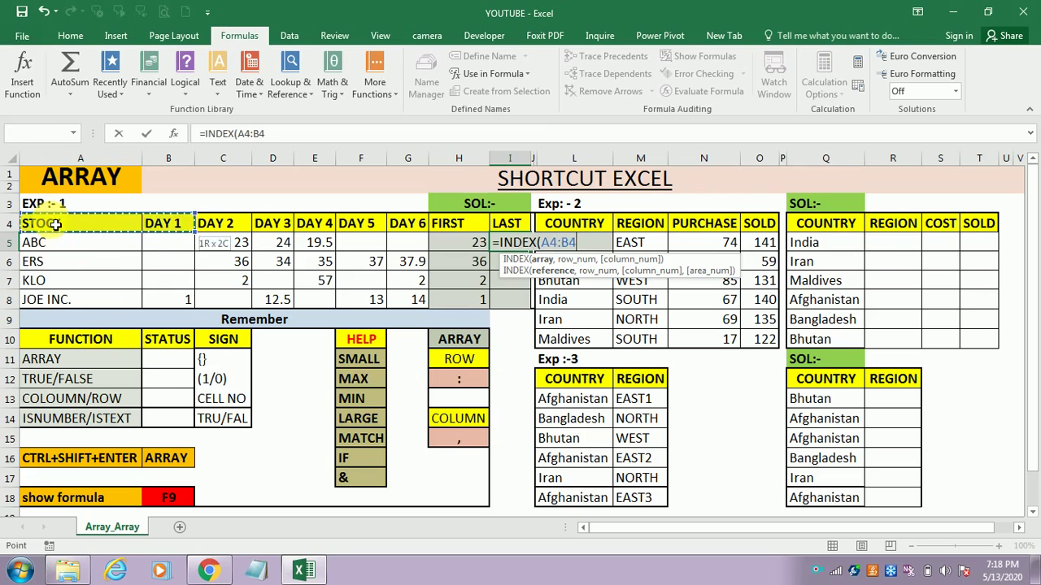
pyautogui.hotkey('shift', 'Down')
pyautogui.hotkey('shift', 'Down')
pyautogui.hotkey('shift', 'Down')
pyautogui.hotkey('shift', 'Down')
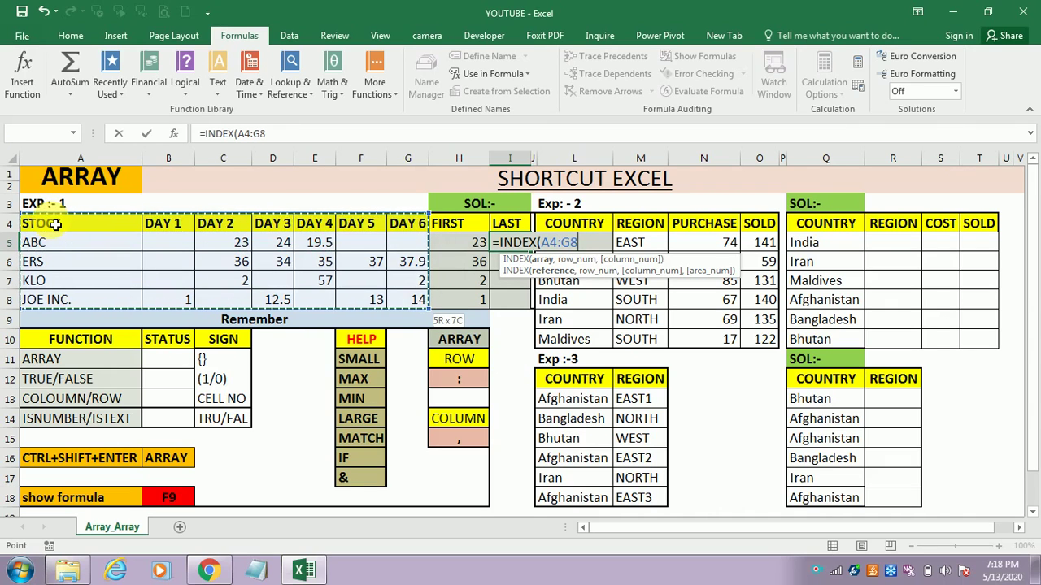
pyautogui.press('F4')
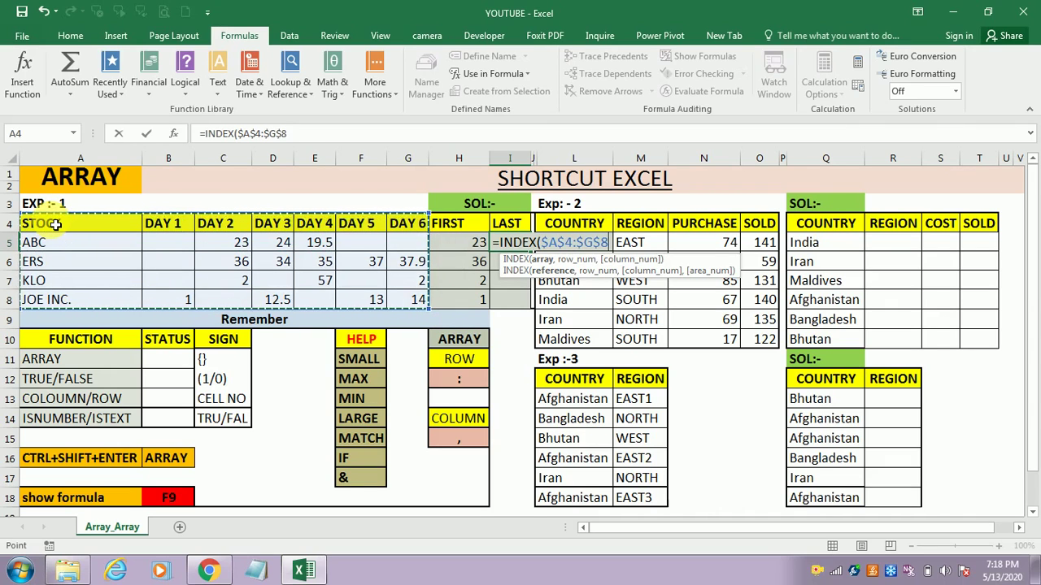
pyautogui.write(',')
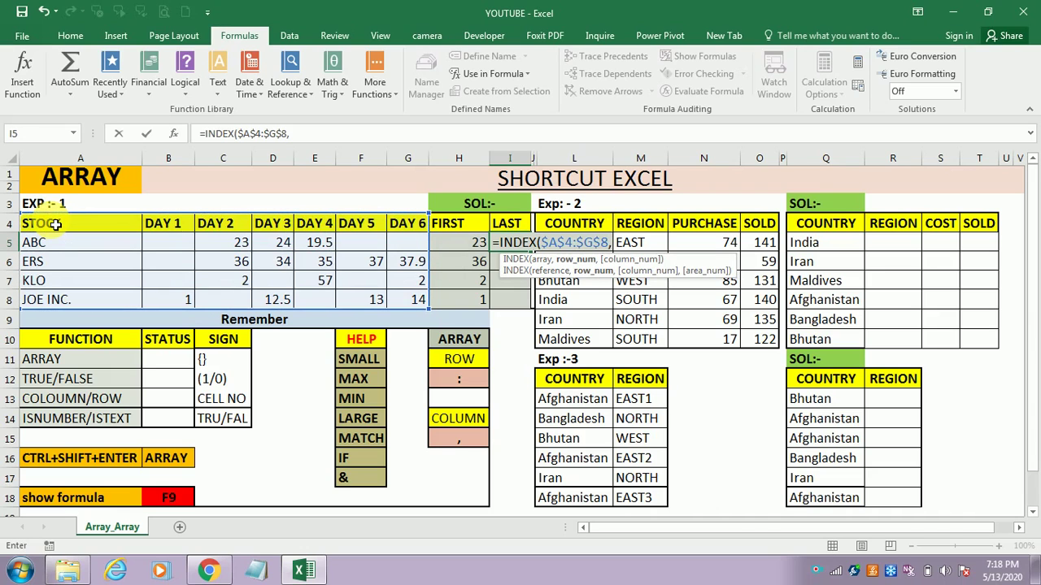
pyautogui.write('ROW')
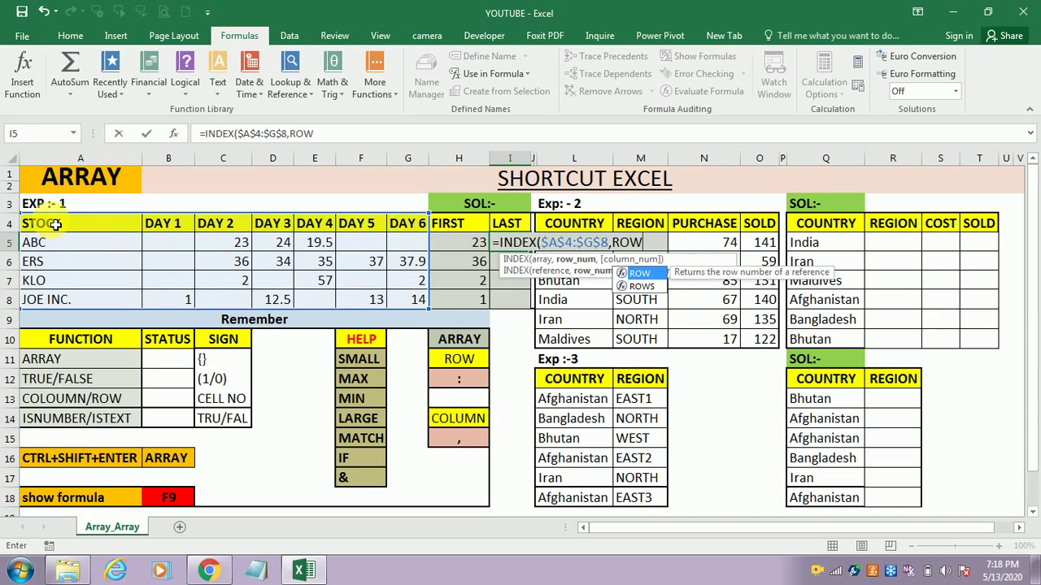
pyautogui.write('(A2')
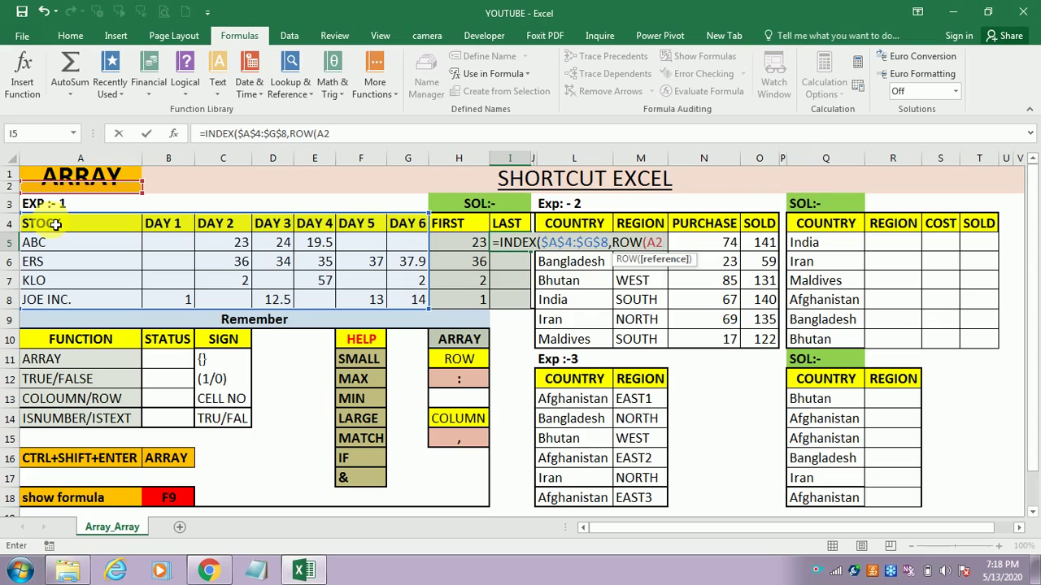
pyautogui.write('),')
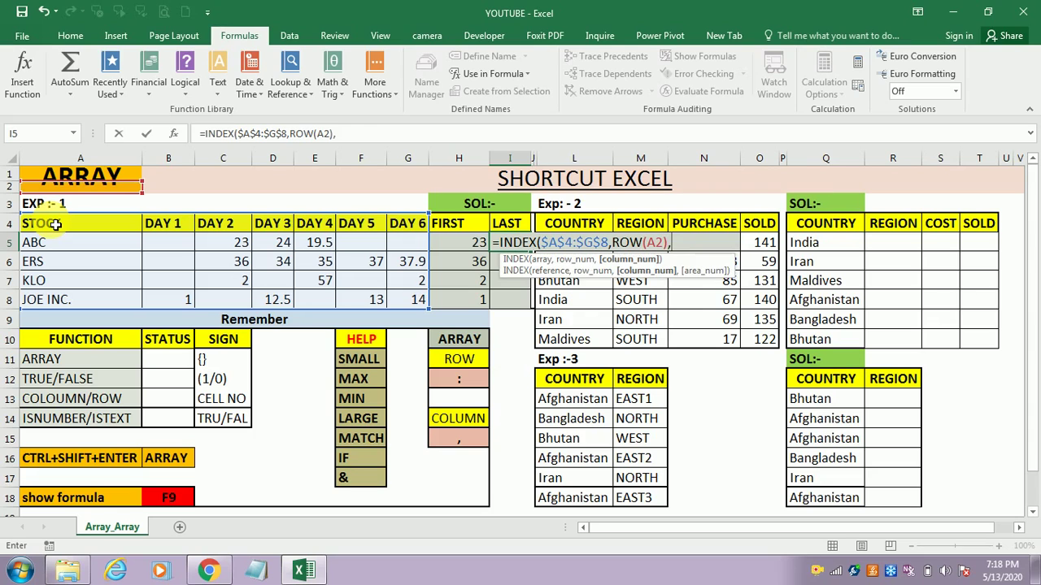
# Add MAX(IF(ISNUMBER(A5:G5)= as the beginning of the column argument in I5's INDEX formula
pyautogui.write('MAX')
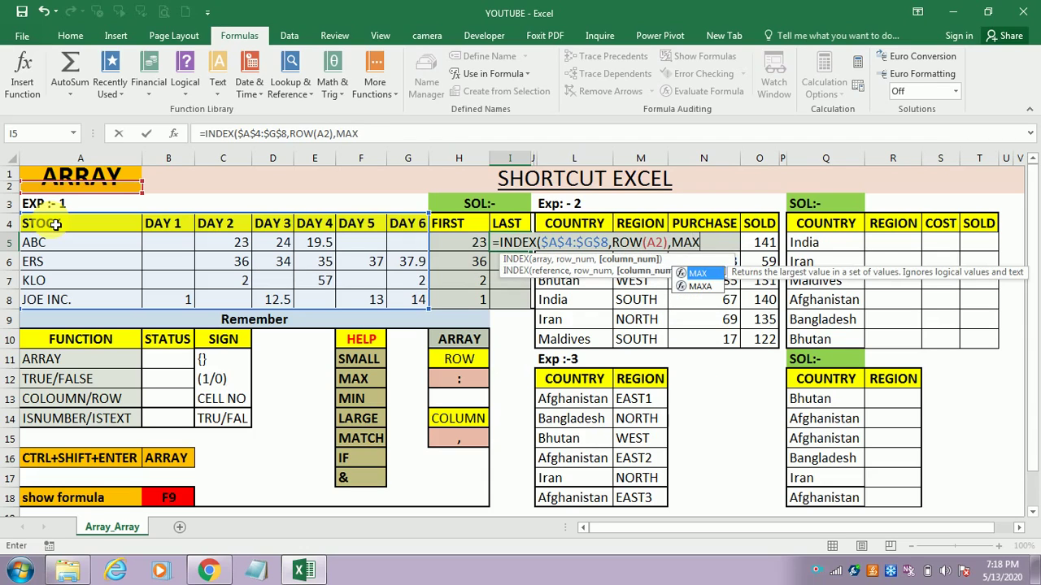
pyautogui.write('(')
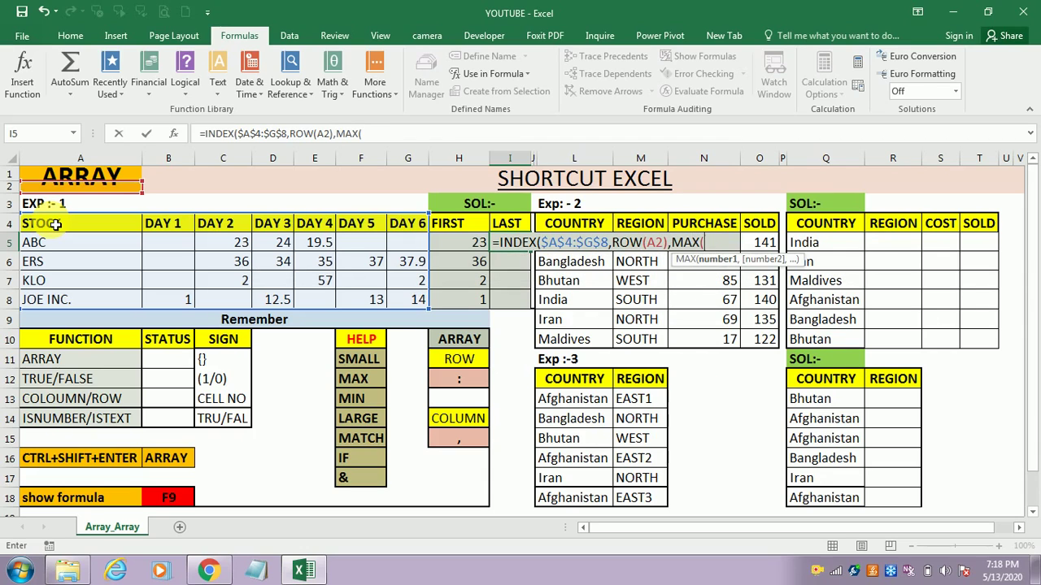
pyautogui.write('IF(')
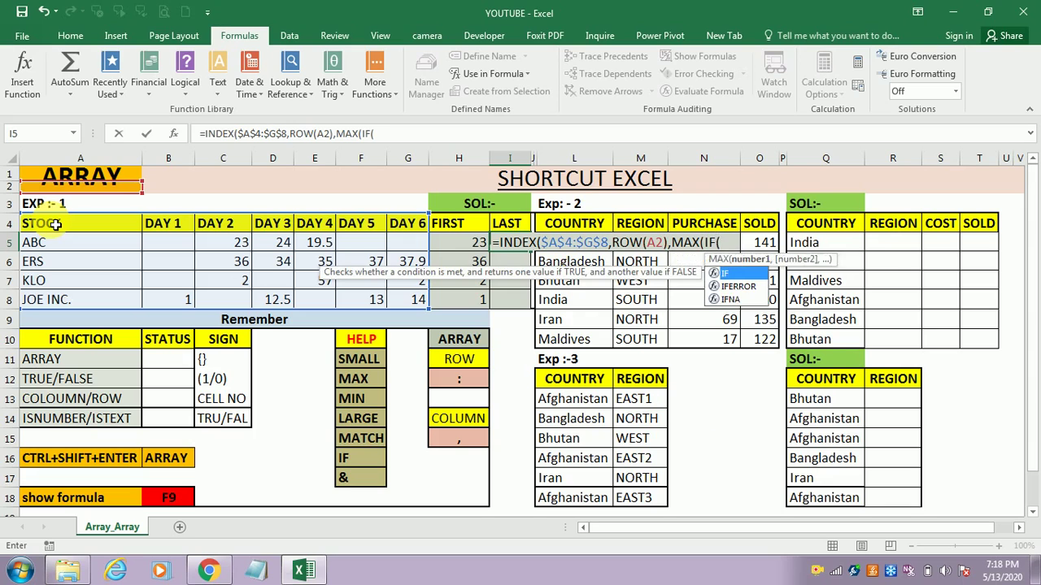
pyautogui.write('ISNUMBER(')
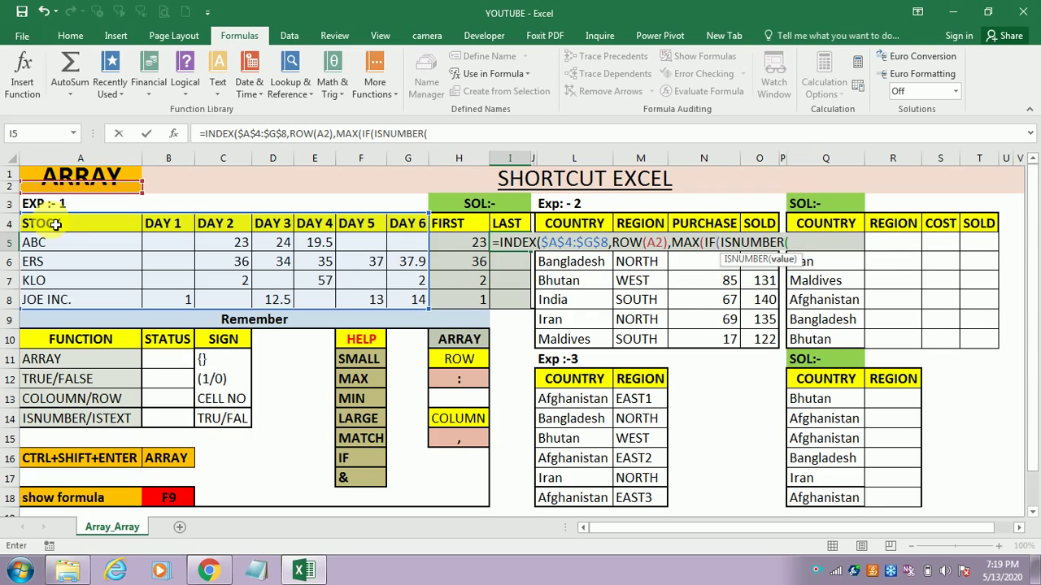
pyautogui.click(41, 242)
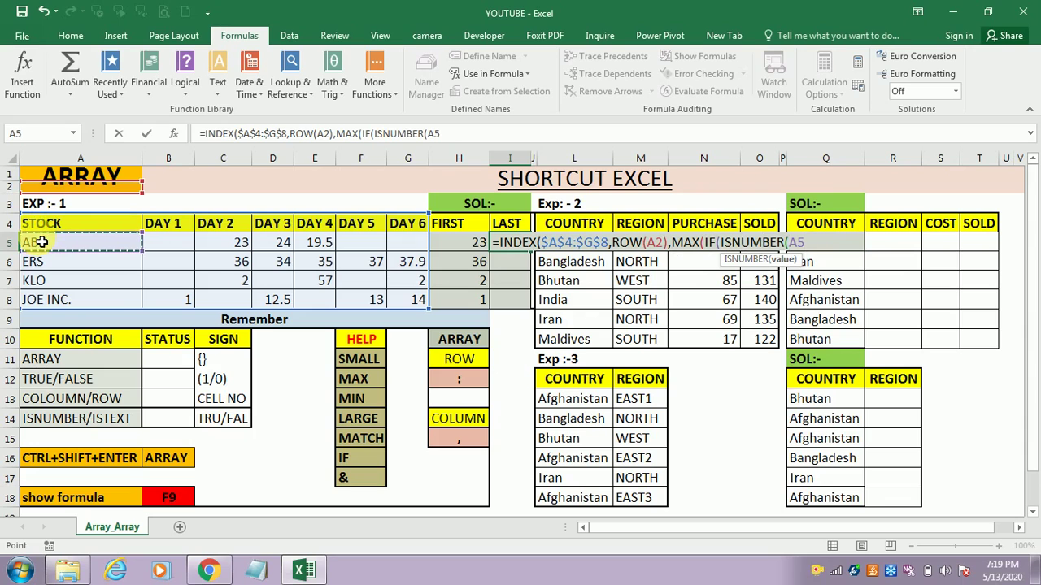
pyautogui.hotkey('shift', 'Right')
pyautogui.hotkey('shift', 'Right')
pyautogui.hotkey('shift', 'Right')
pyautogui.hotkey('shift', 'Right')
pyautogui.hotkey('shift', 'Right')
pyautogui.hotkey('shift', 'Right')
pyautogui.hotkey('shift', 'Right')
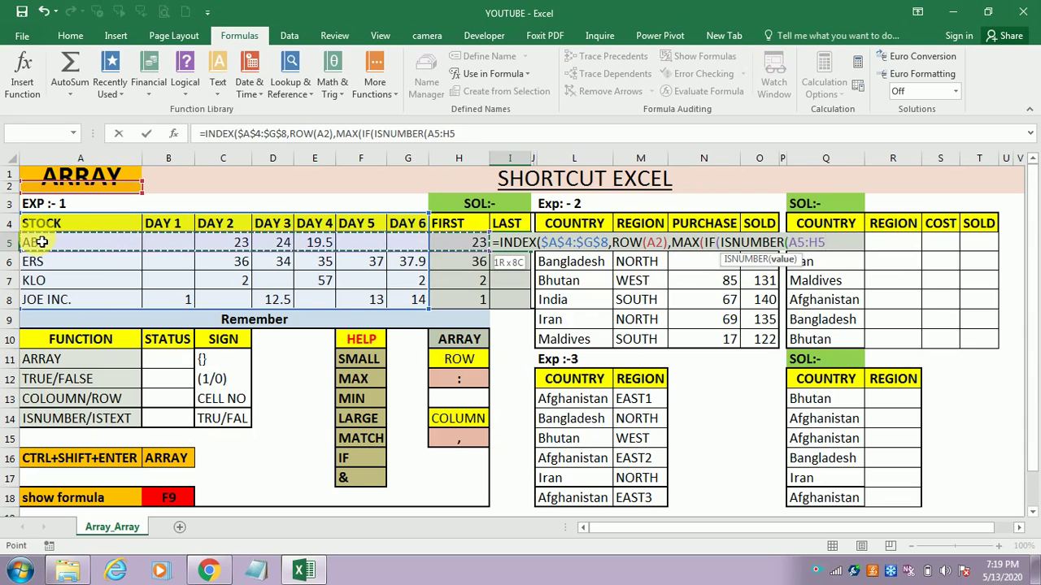
pyautogui.hotkey('shift', 'Left')
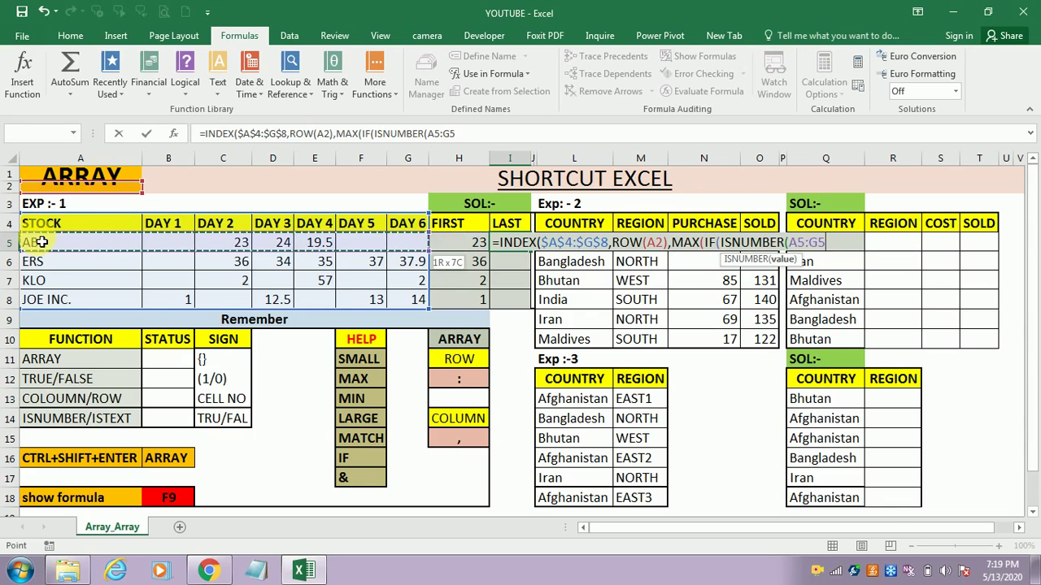
pyautogui.write(')=')
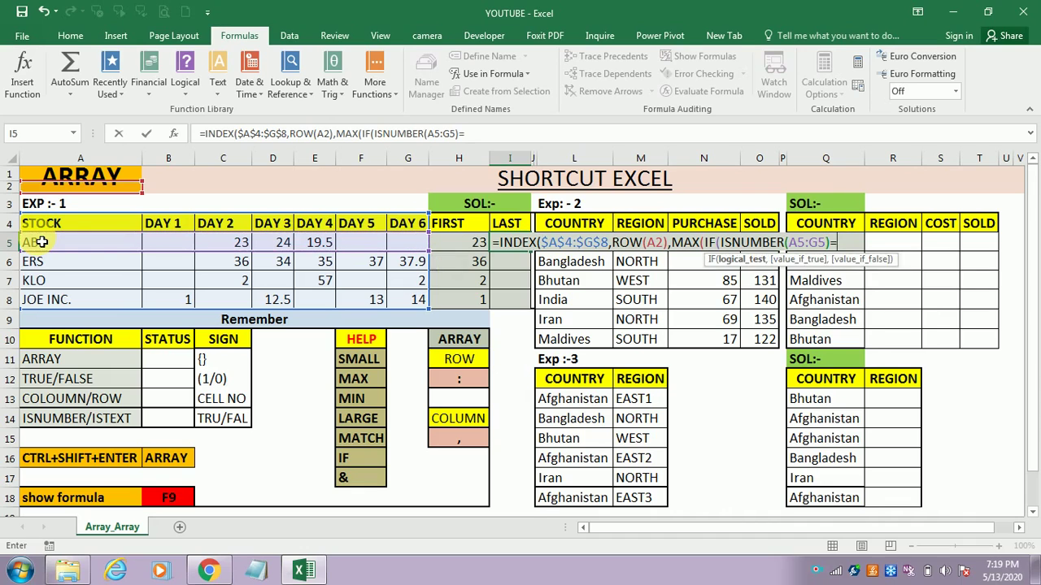
# Complete I5's IF condition with TRUE, returning COLUMN(A5:G5) or otherwise "", and enter the formula as an array formula
pyautogui.write('TRUE,COLUMN(')
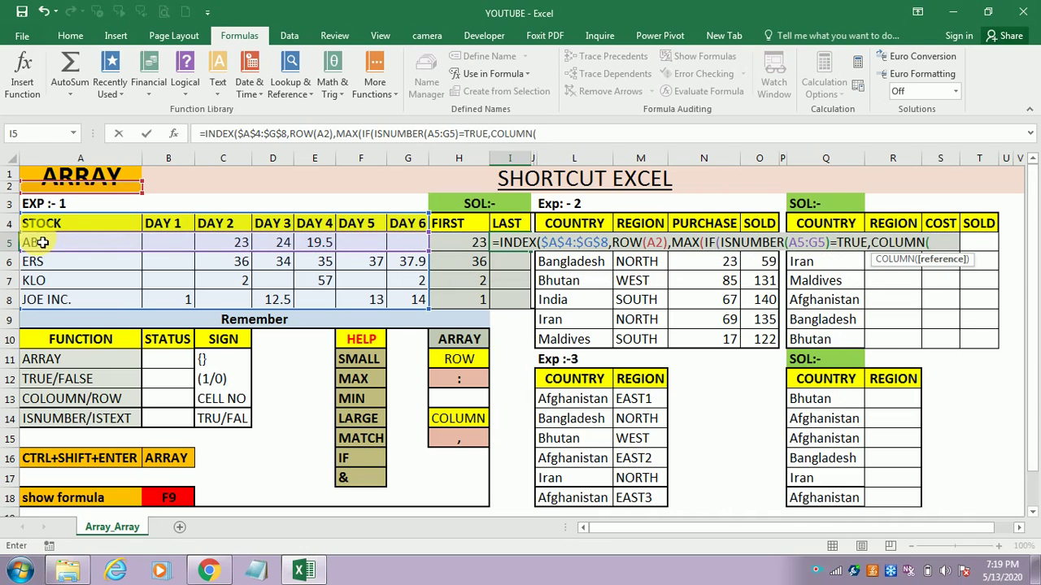
pyautogui.click(40, 244)
pyautogui.hotkey('shift', 'Right')
pyautogui.hotkey('shift', 'Right')
pyautogui.hotkey('shift', 'Right')
pyautogui.hotkey('shift', 'Right')
pyautogui.hotkey('shift', 'Right')
pyautogui.hotkey('shift', 'Right')
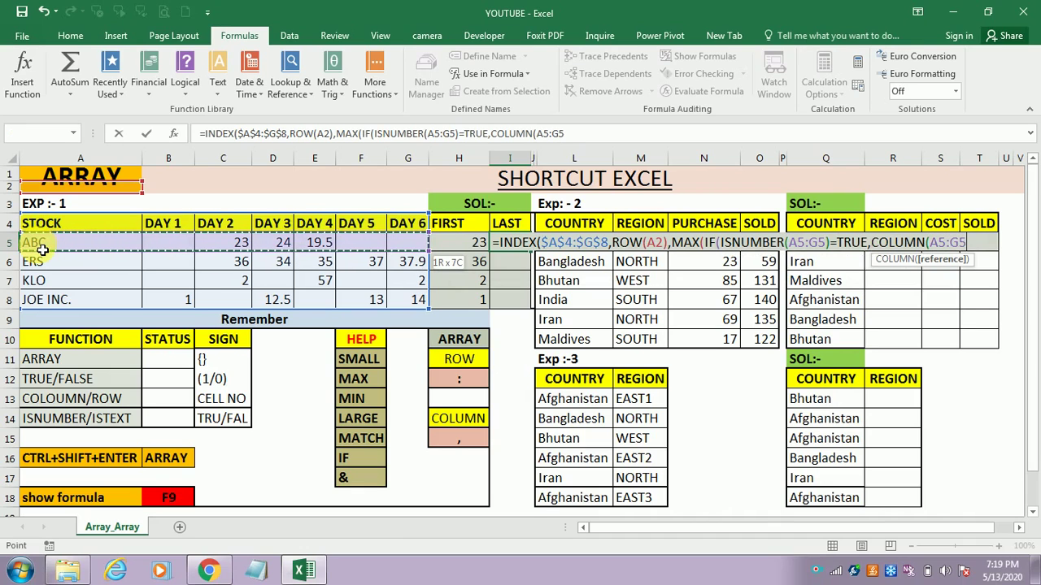
pyautogui.write('),')
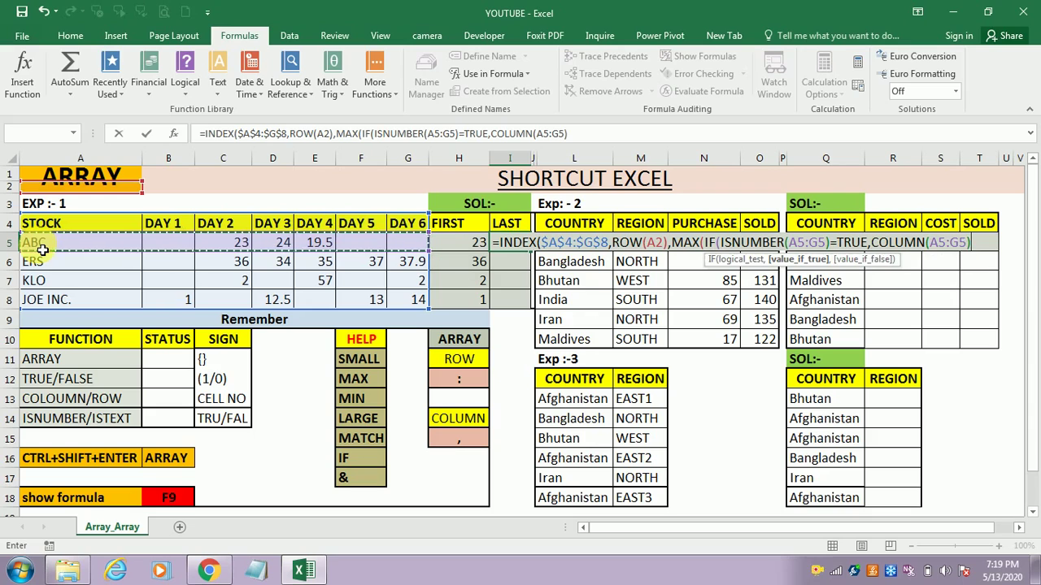
pyautogui.write('""')
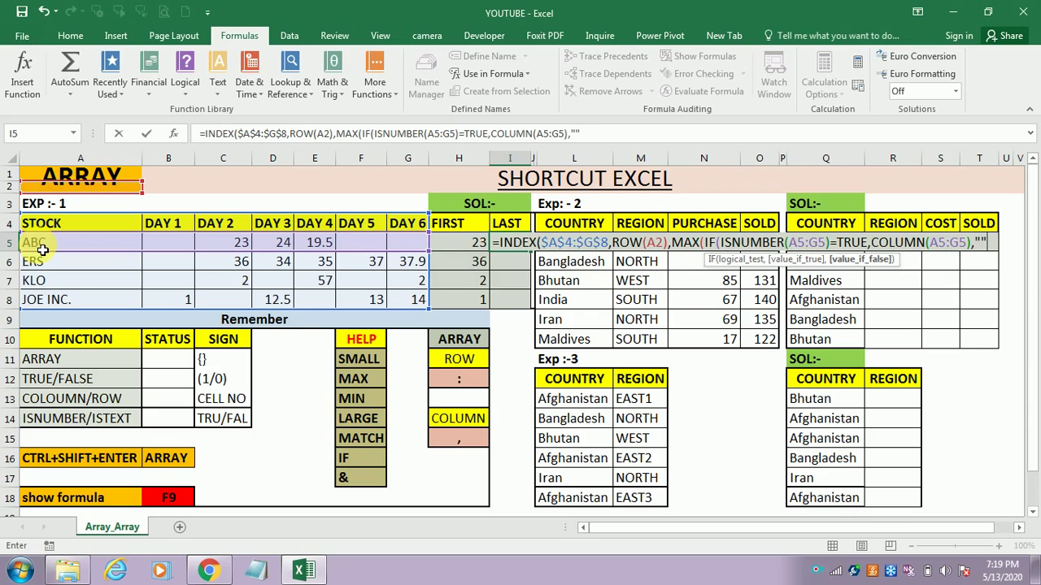
pyautogui.write(')))')
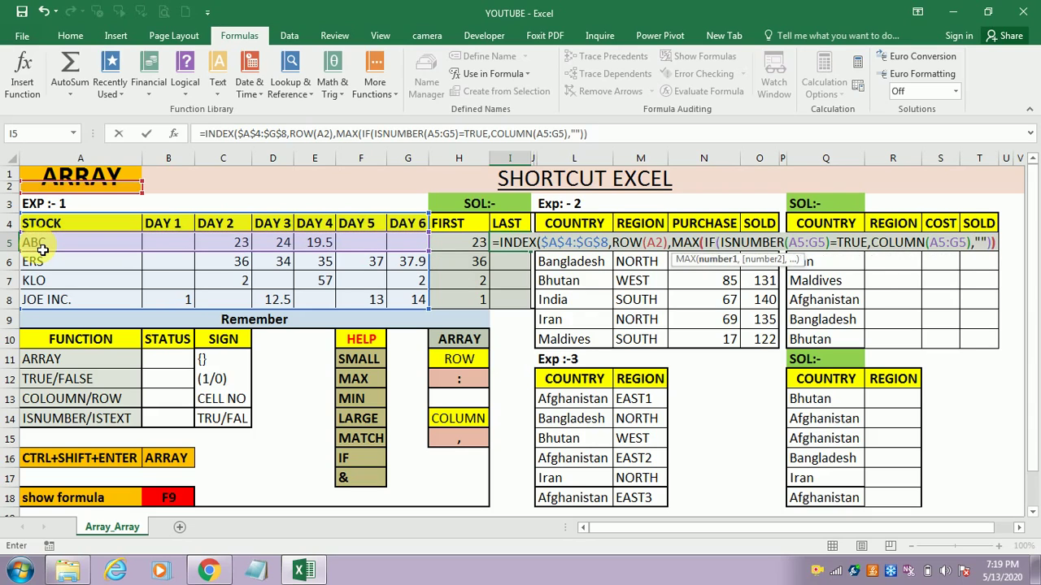
pyautogui.hotkey('ctrl', 'shift', 'Return')
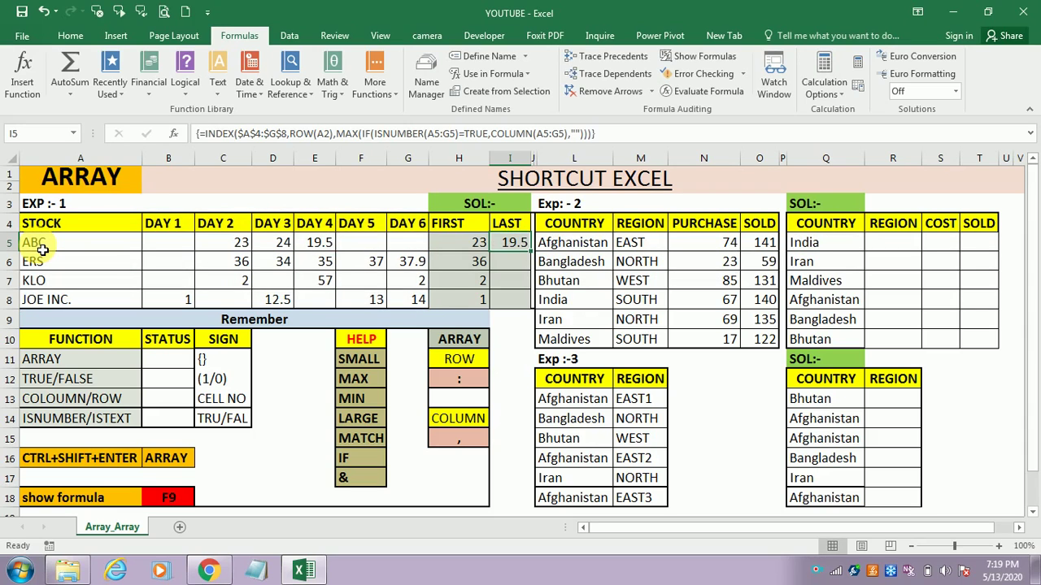
# Fill I5's array formula down through I8 to cover the remaining stocks in the LAST column
pyautogui.hotkey('shift', 'Down')
pyautogui.hotkey('shift', 'Down')
pyautogui.hotkey('shift', 'Down')
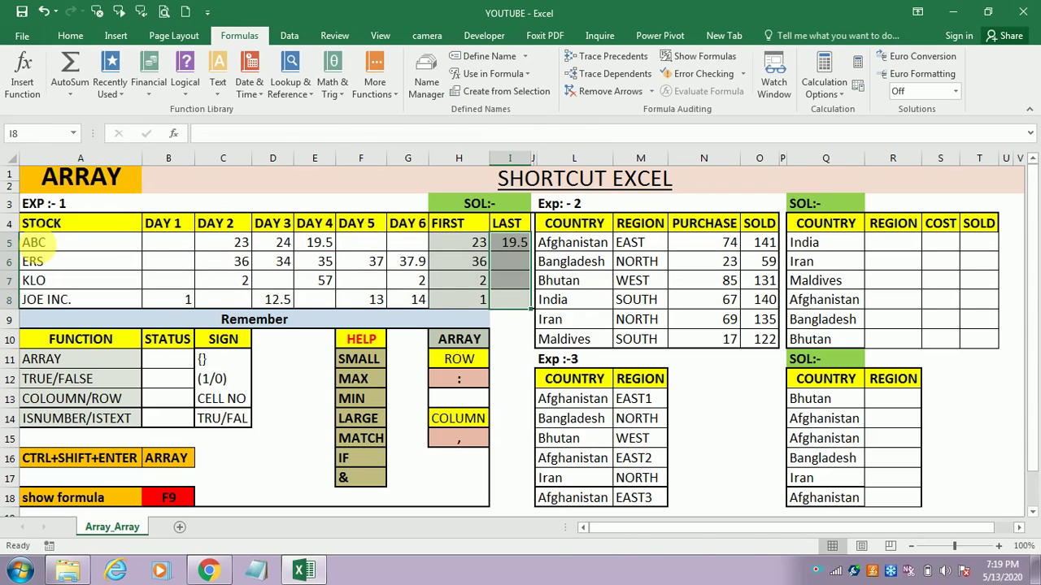
pyautogui.hotkey('ctrl', 'd')
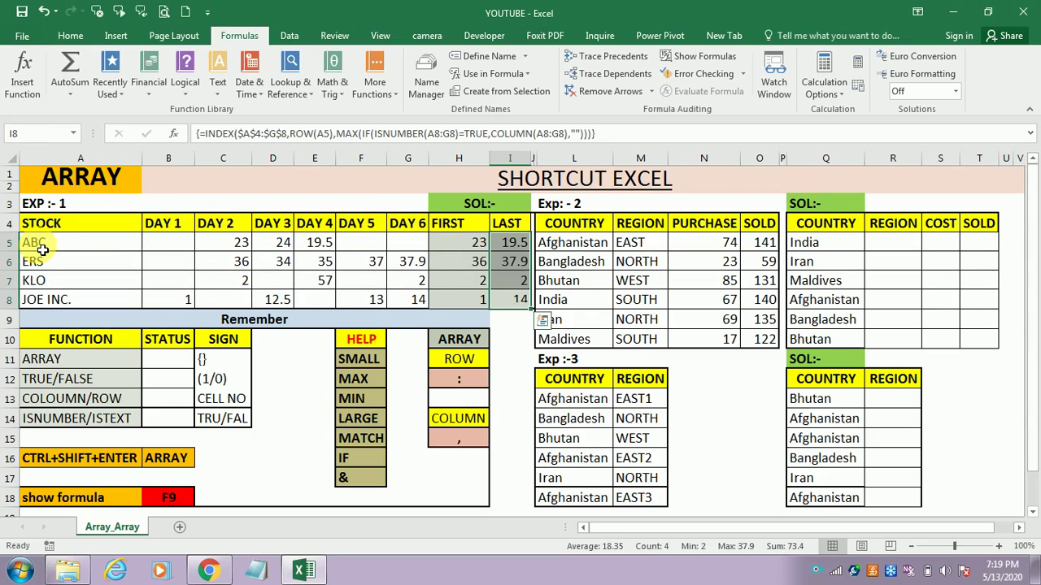
# Clear the DAY 6 values of KLO in G7 and ERS in G6 to test the LAST formulas
pyautogui.click(419, 279)
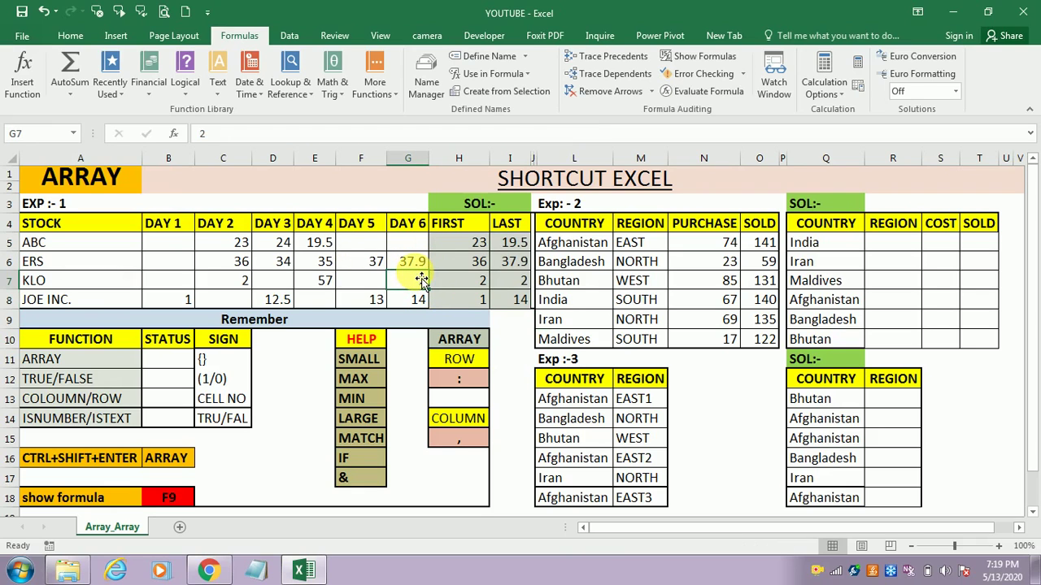
pyautogui.press('Delete')
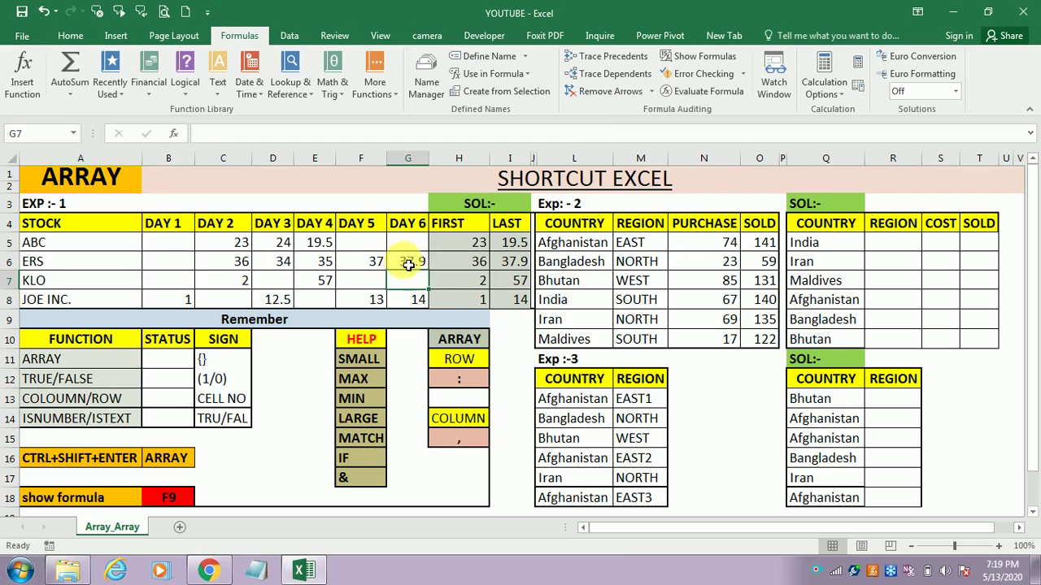
pyautogui.click(408, 265)
pyautogui.press('Delete')
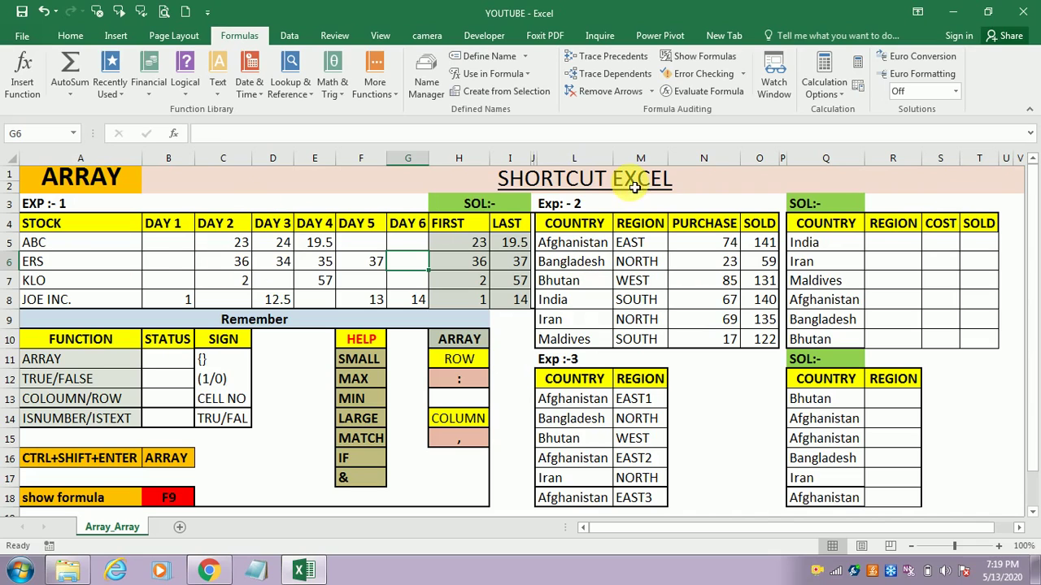
# Rename the PURCHASE heading in N4 of the Exp: - 2 table as COST
pyautogui.click(511, 242)
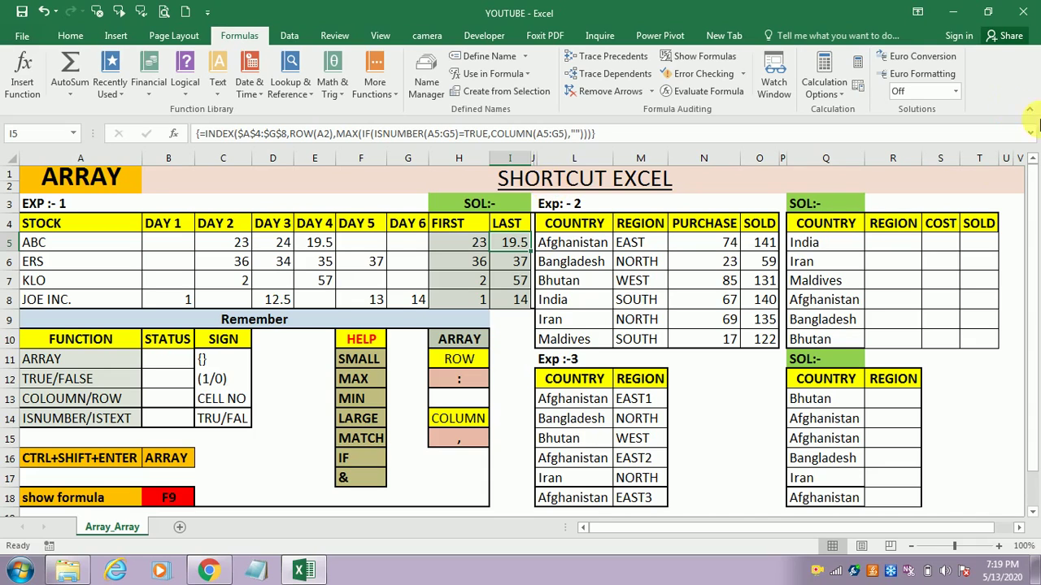
pyautogui.click(887, 251)
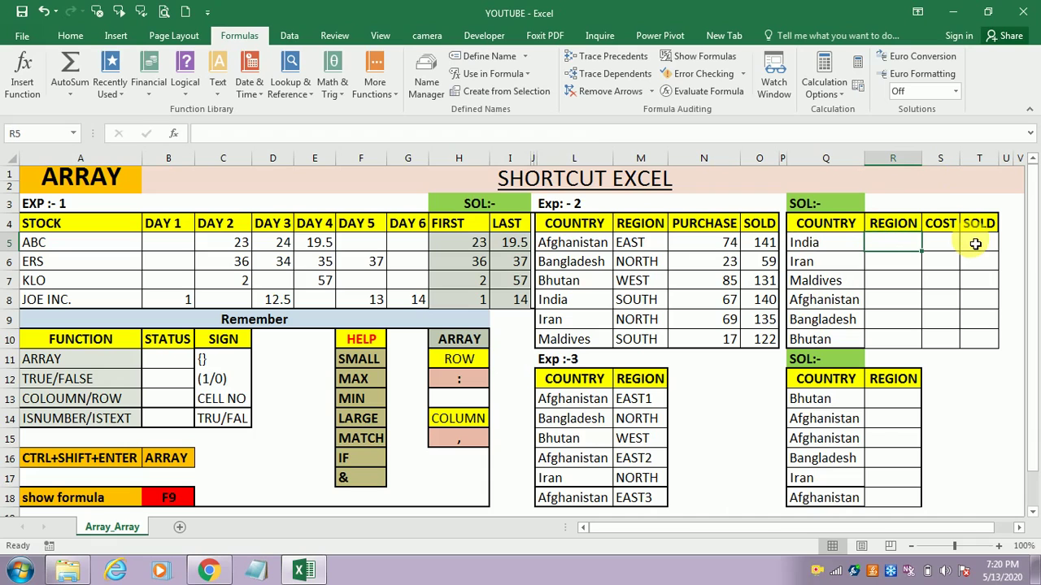
pyautogui.click(692, 227)
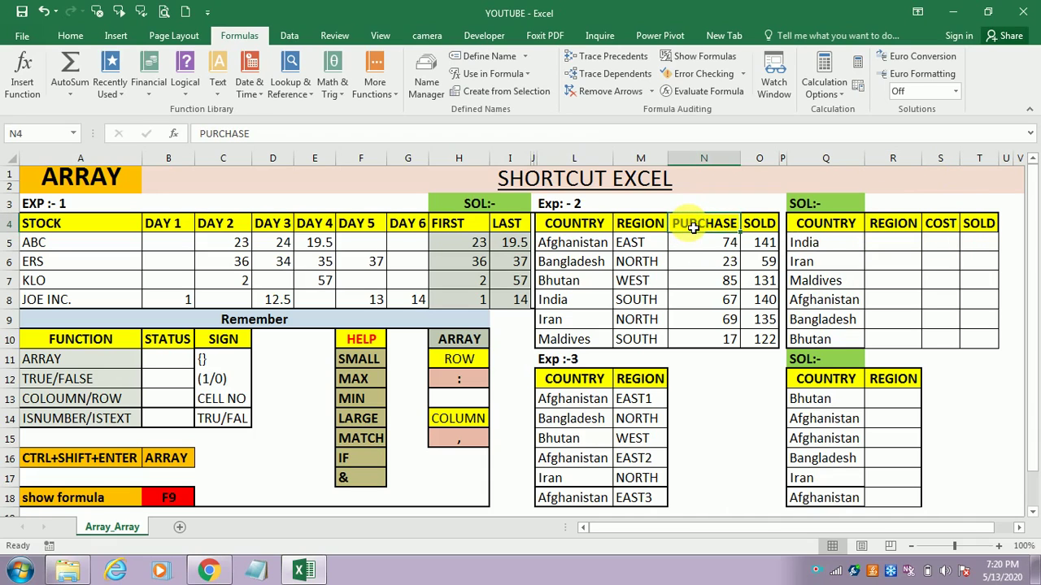
pyautogui.write('COST')
pyautogui.press('Return')
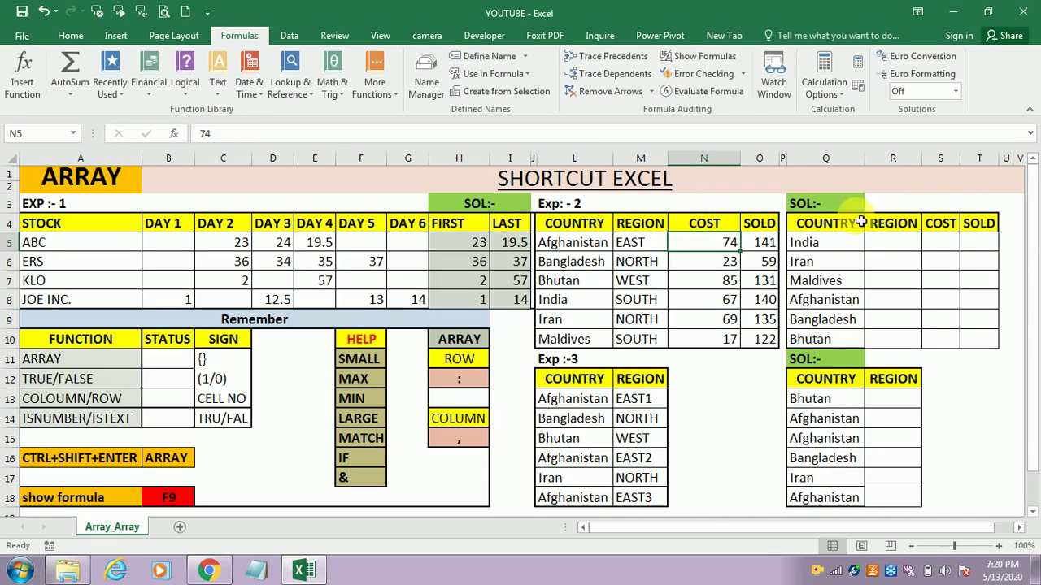
# Number the REGION, COST and SOLD columns of the solution table 1, 2 and 3 in R3:T3
pyautogui.click(894, 245)
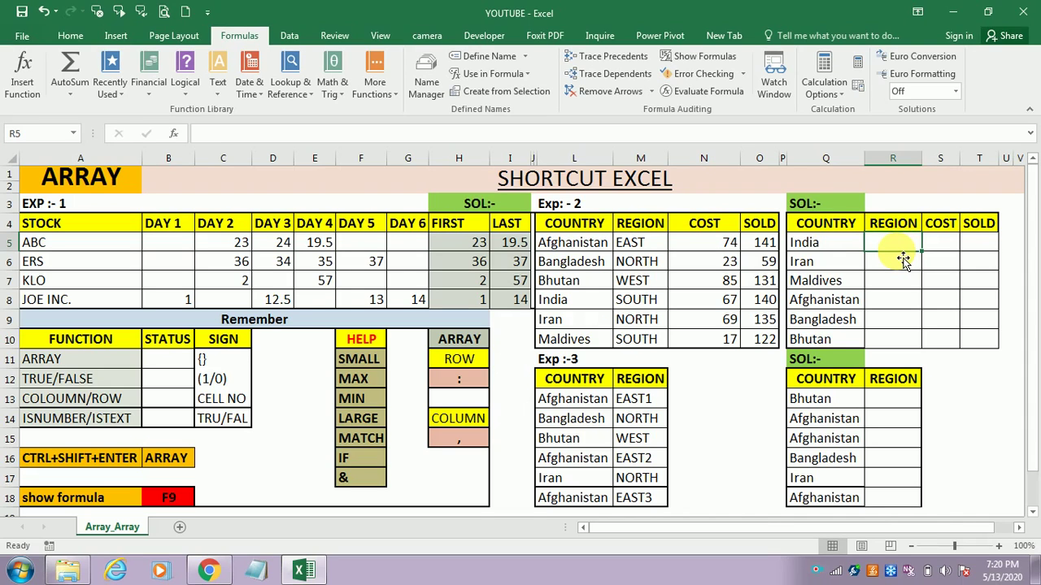
pyautogui.press('Up')
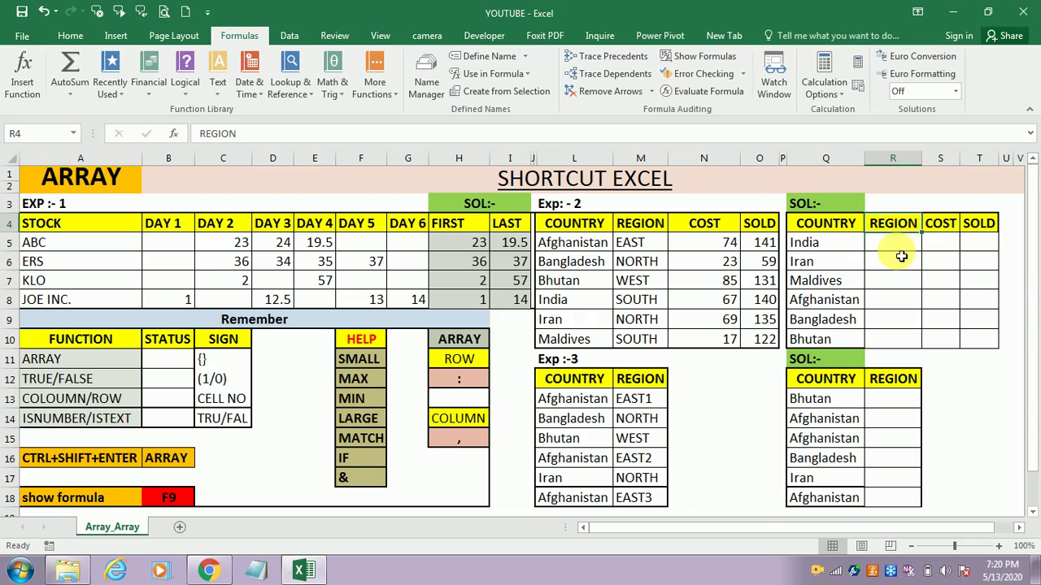
pyautogui.press('Up')
pyautogui.write('1')
pyautogui.press('Tab')
pyautogui.write('2')
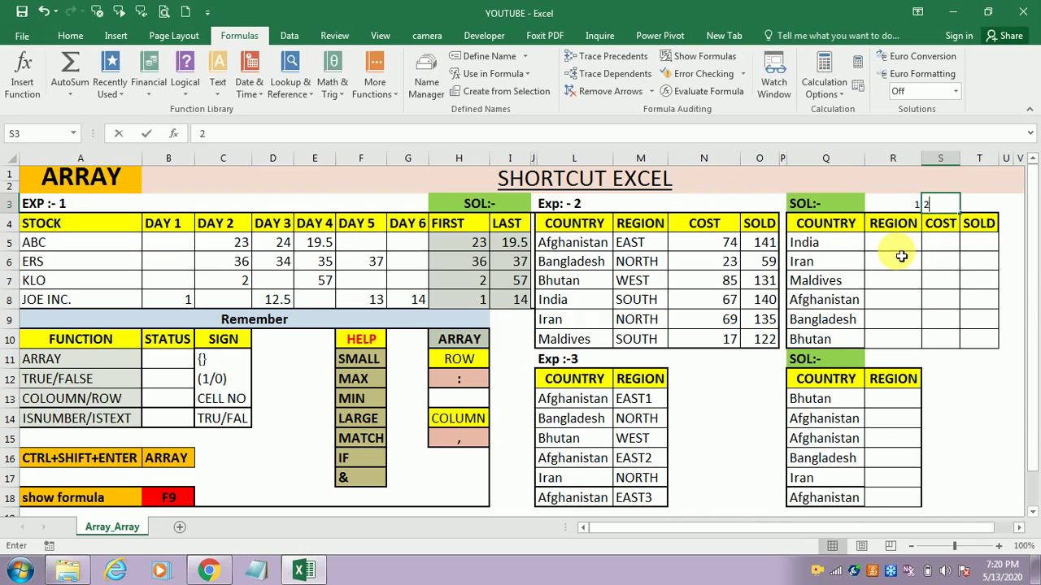
pyautogui.press('Tab')
pyautogui.write('3')
pyautogui.press('Down')
pyautogui.press('Down')
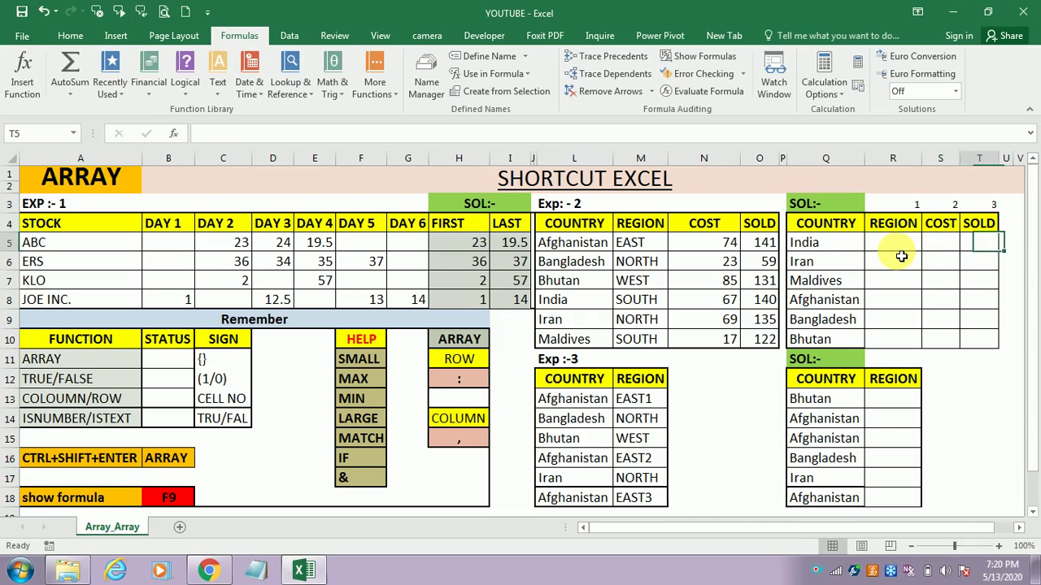
# Start a VLOOKUP formula in R5 with Q5 as the lookup value
pyautogui.press('Left')
pyautogui.press('Left')
pyautogui.write('=VL')
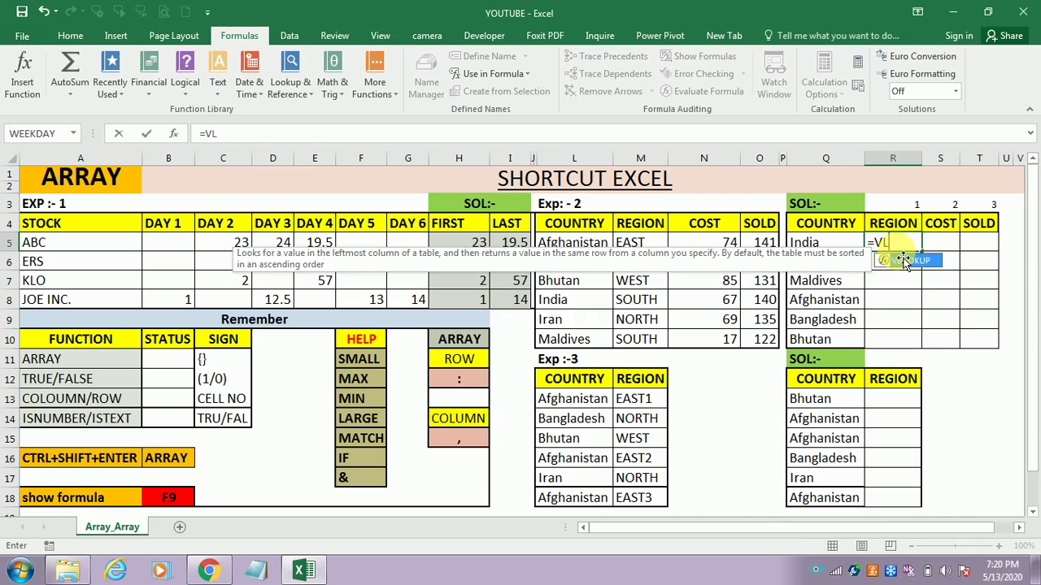
pyautogui.doubleClick(905, 260)
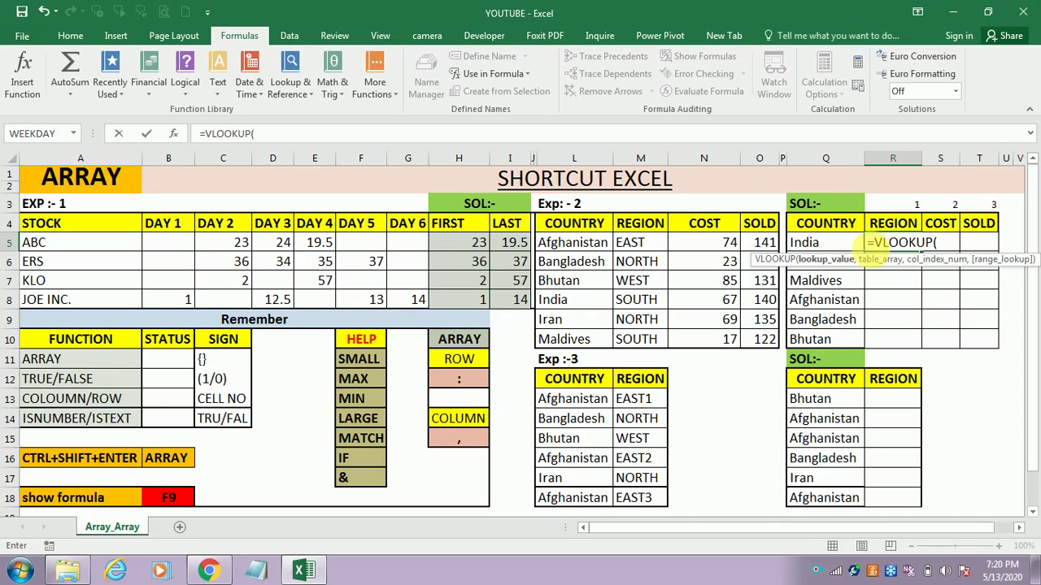
pyautogui.click(826, 243)
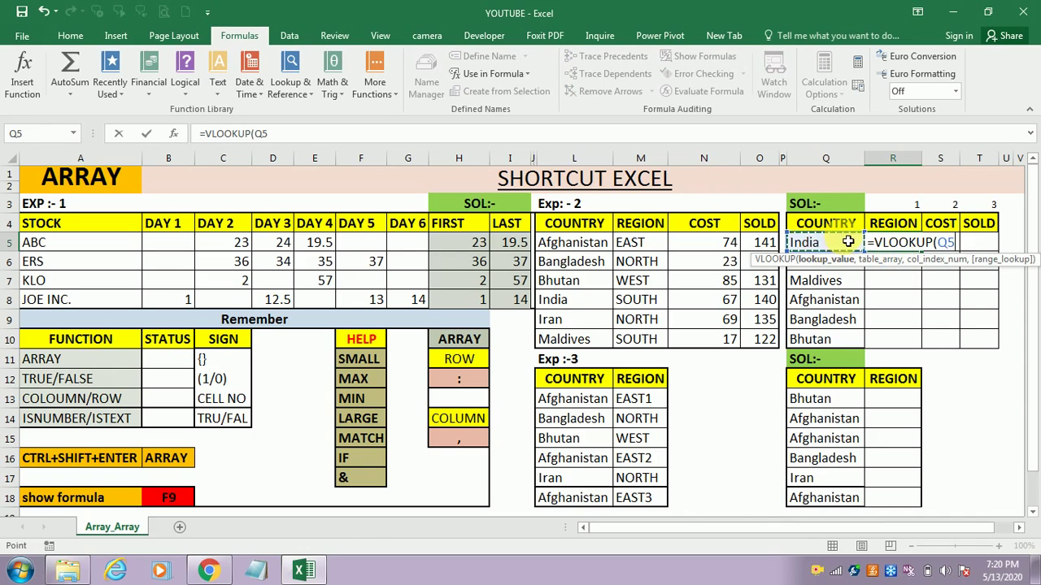
pyautogui.write(',')
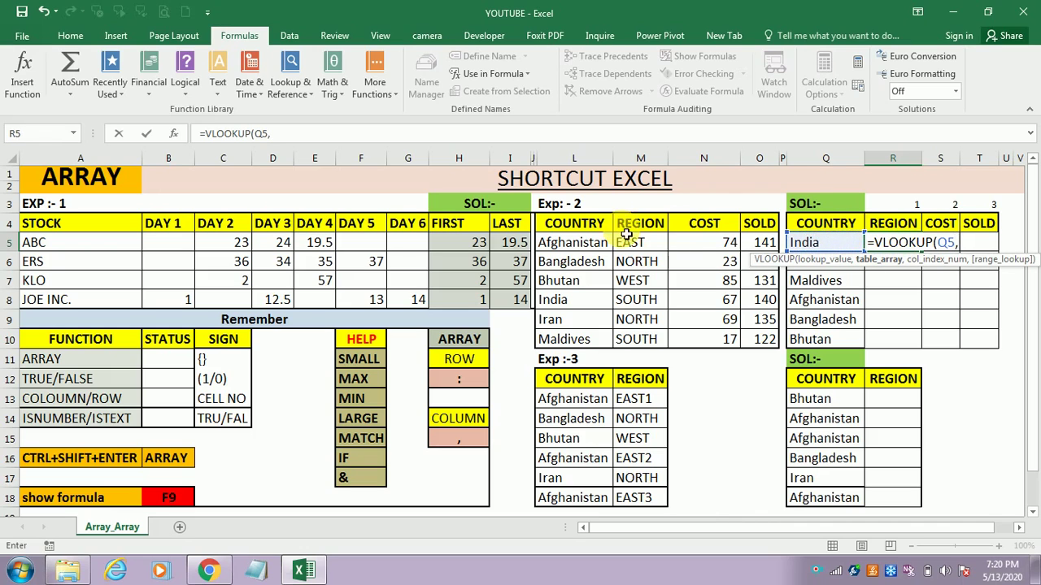
# Add the Exp: - 2 table as the absolute range $L$4:$O$10 for the table array in R5's VLOOKUP
pyautogui.click(599, 228)
pyautogui.hotkey('shift', 'Right')
pyautogui.hotkey('shift', 'Right')
pyautogui.hotkey('shift', 'Right')
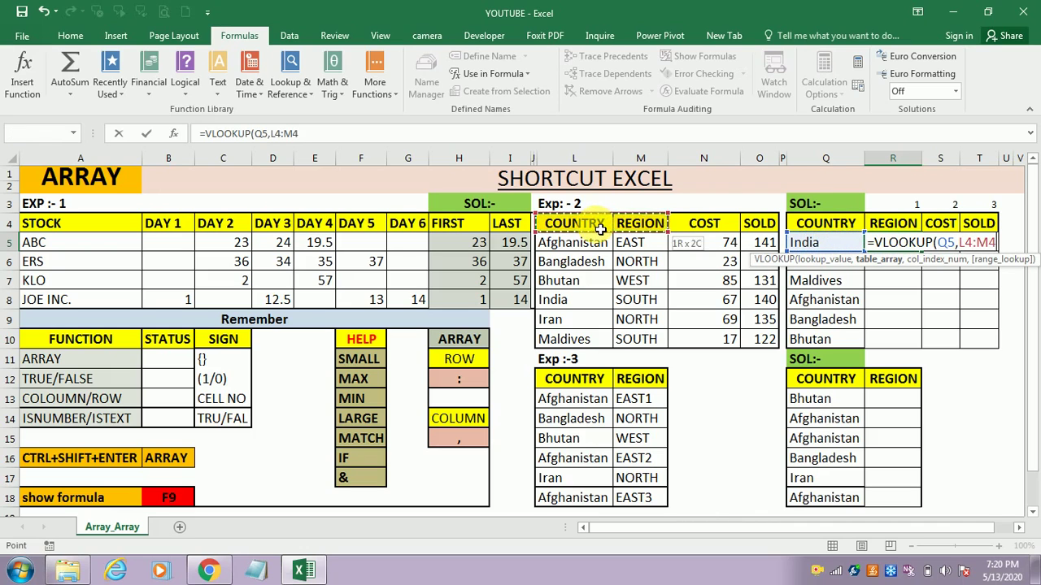
pyautogui.hotkey('shift', 'Down')
pyautogui.hotkey('shift', 'Down')
pyautogui.hotkey('shift', 'Down')
pyautogui.hotkey('shift', 'Down')
pyautogui.hotkey('shift', 'Down')
pyautogui.hotkey('shift', 'Down')
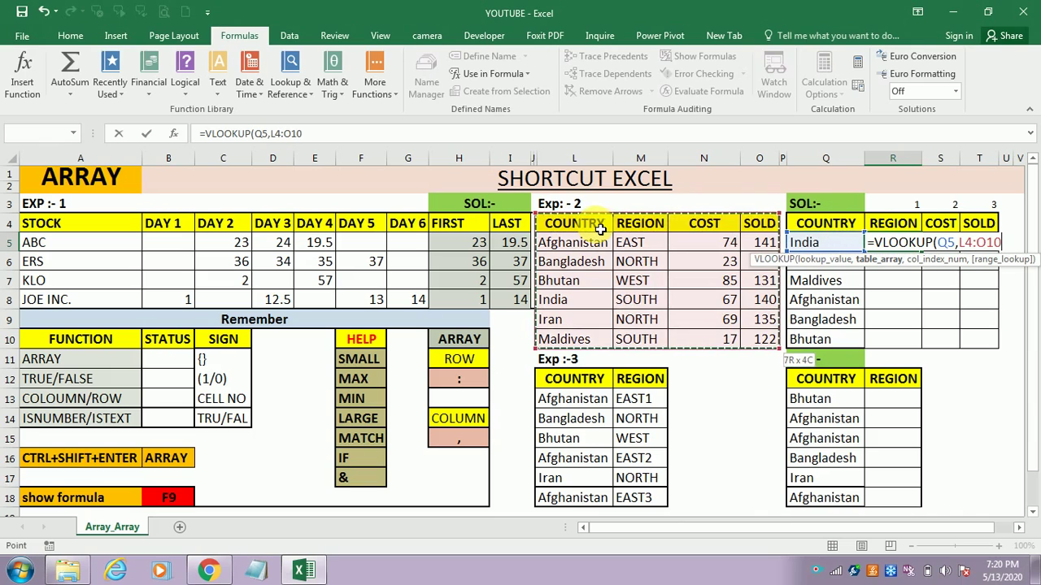
pyautogui.press('F4')
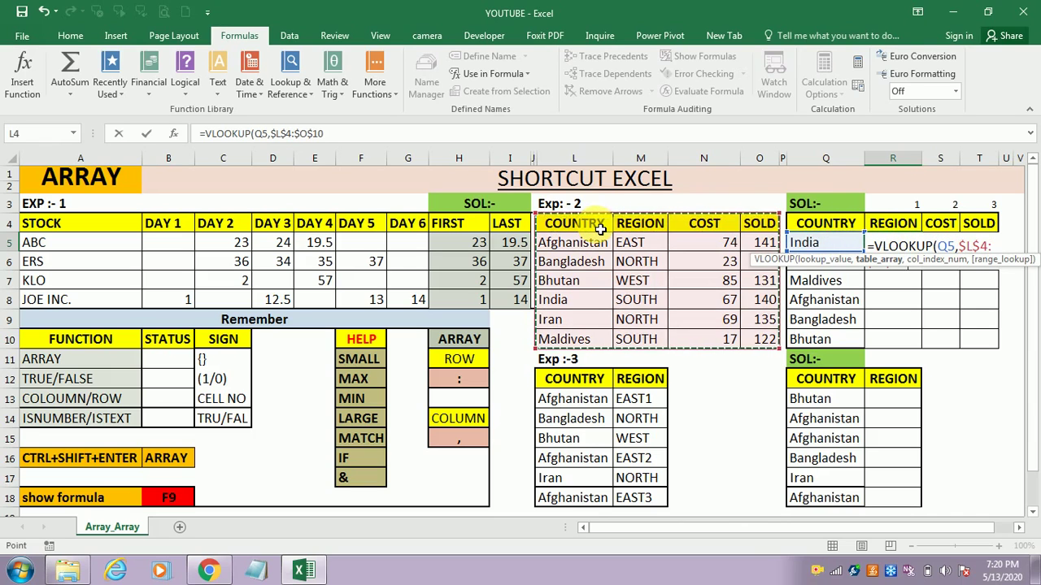
pyautogui.write(',')
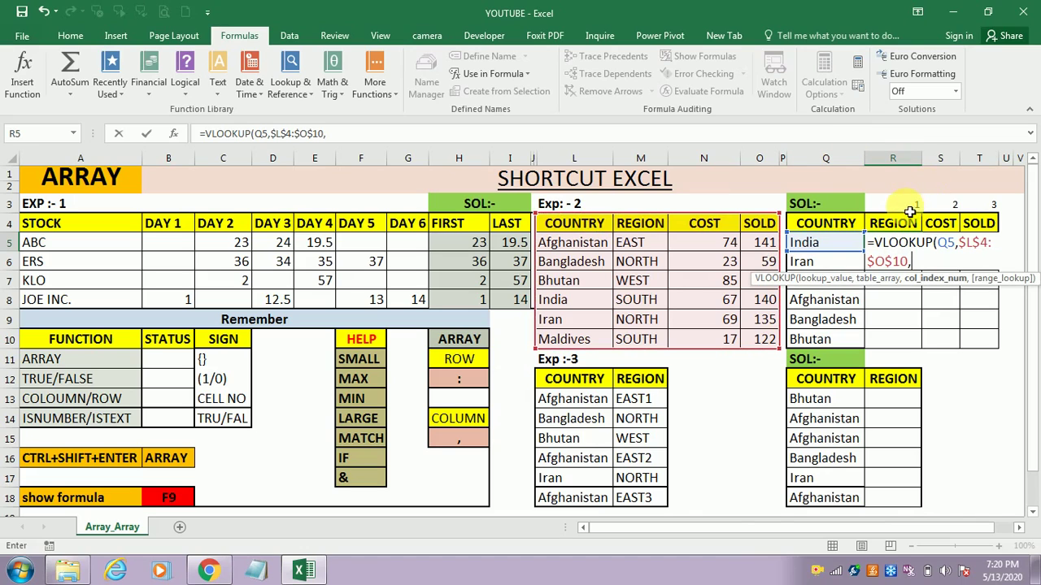
# Complete R5's VLOOKUP with R3MO as the column index argument and enter the formula
pyautogui.click(914, 206)
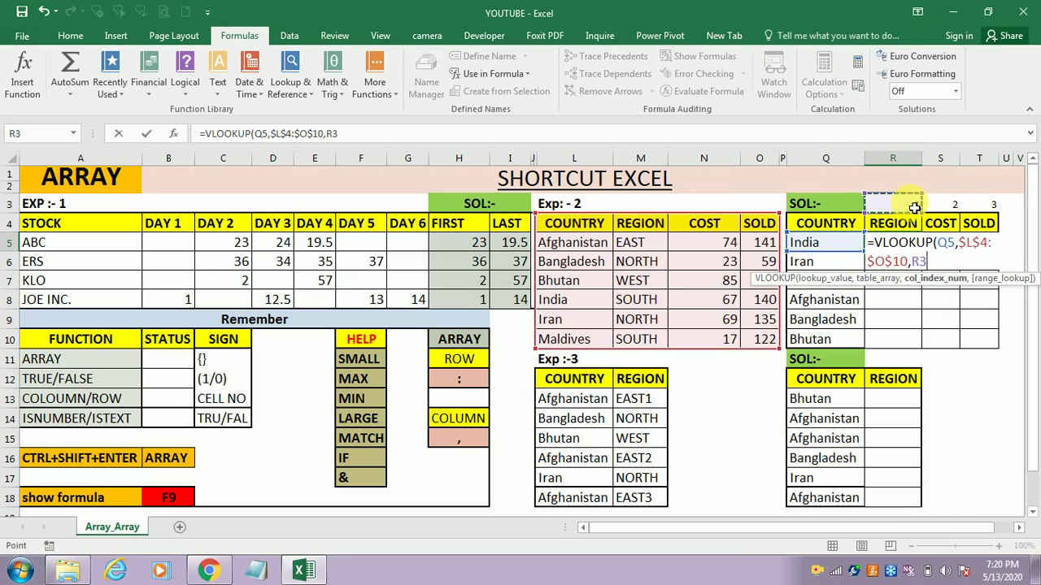
pyautogui.write('MO)')
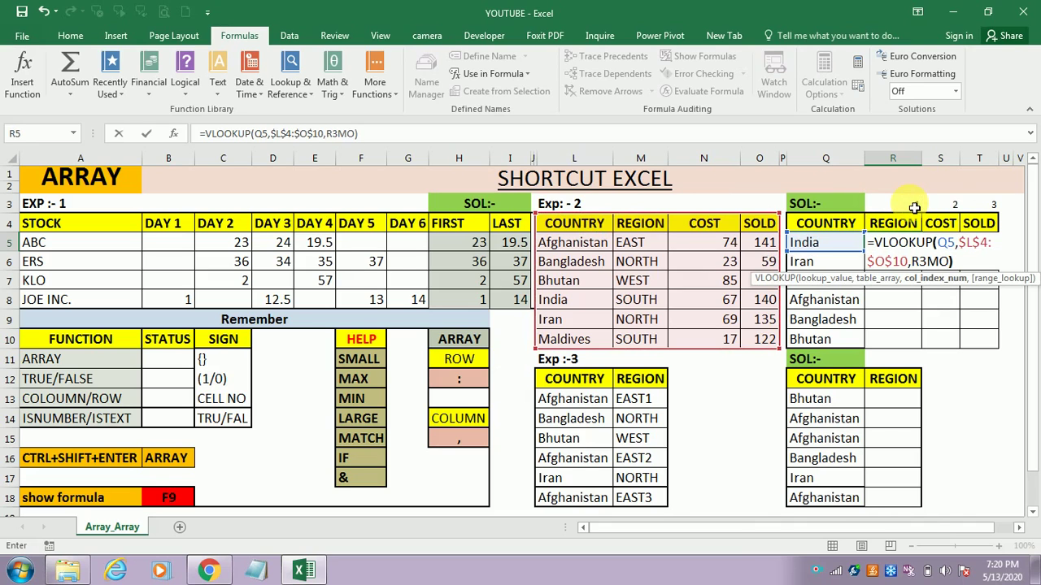
pyautogui.press('Return')
pyautogui.press('Return')
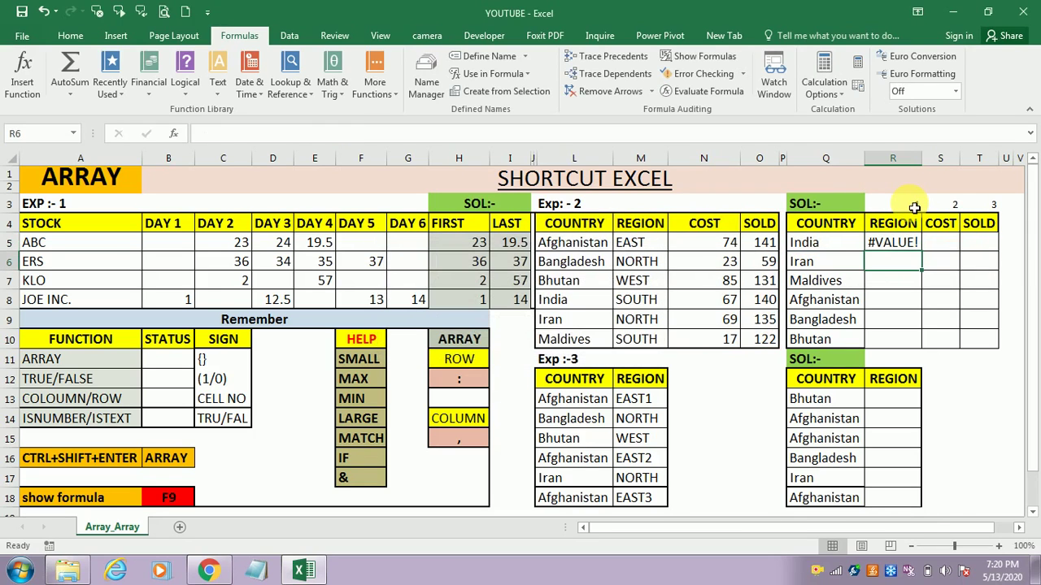
# Set the column index numbers above REGION, COST and SOLD in R3:T3 to 2, 3 and 4
pyautogui.click(912, 210)
pyautogui.write('2')
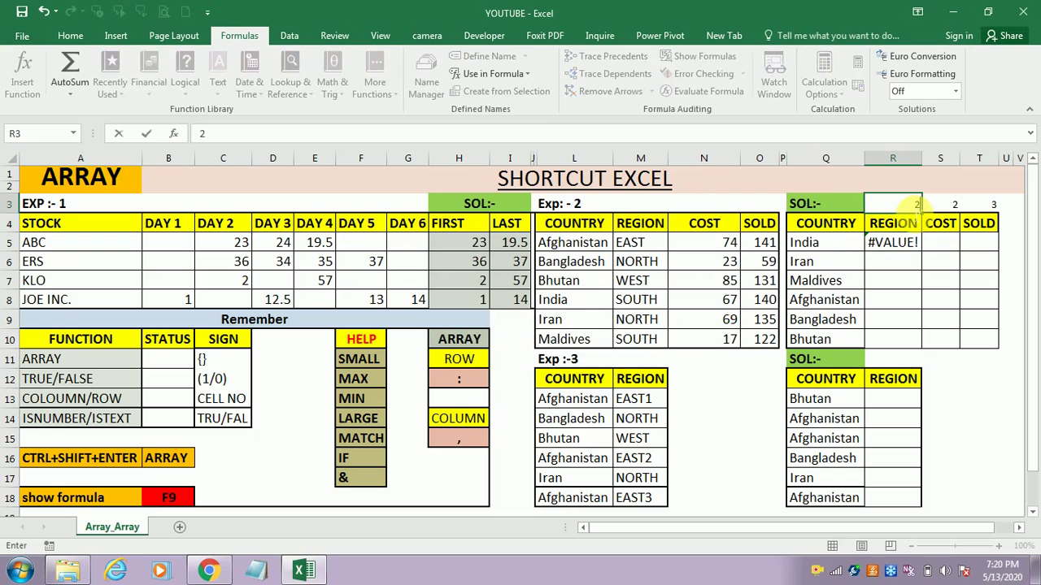
pyautogui.press('Tab')
pyautogui.write('3')
pyautogui.press('Tab')
pyautogui.write('4')
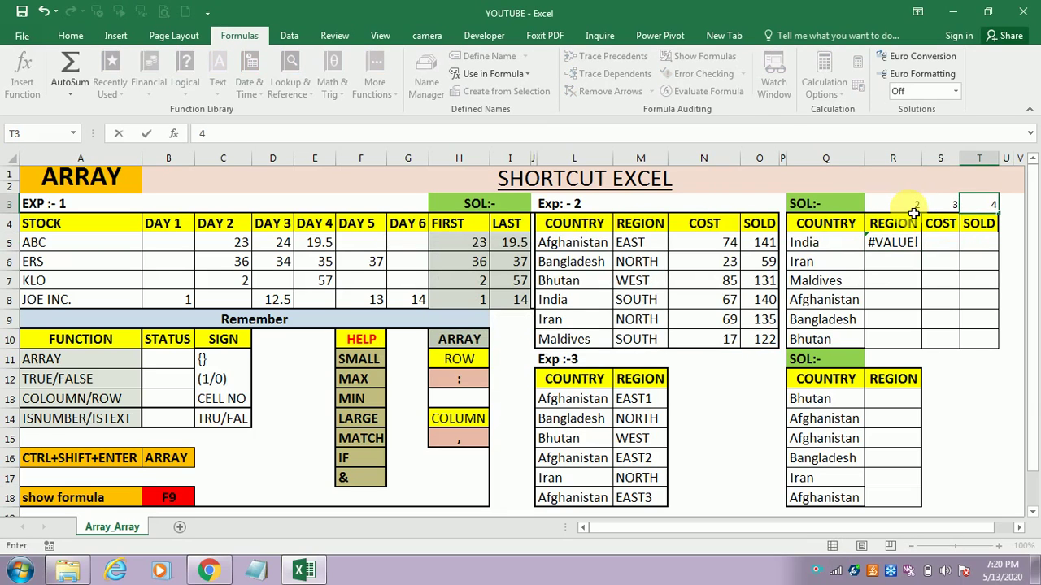
pyautogui.click(913, 215)
# Edit R5's VLOOKUP to use $Q5 as the lookup value and R3 as the column index
pyautogui.click(889, 241)
pyautogui.doubleClick(885, 242)
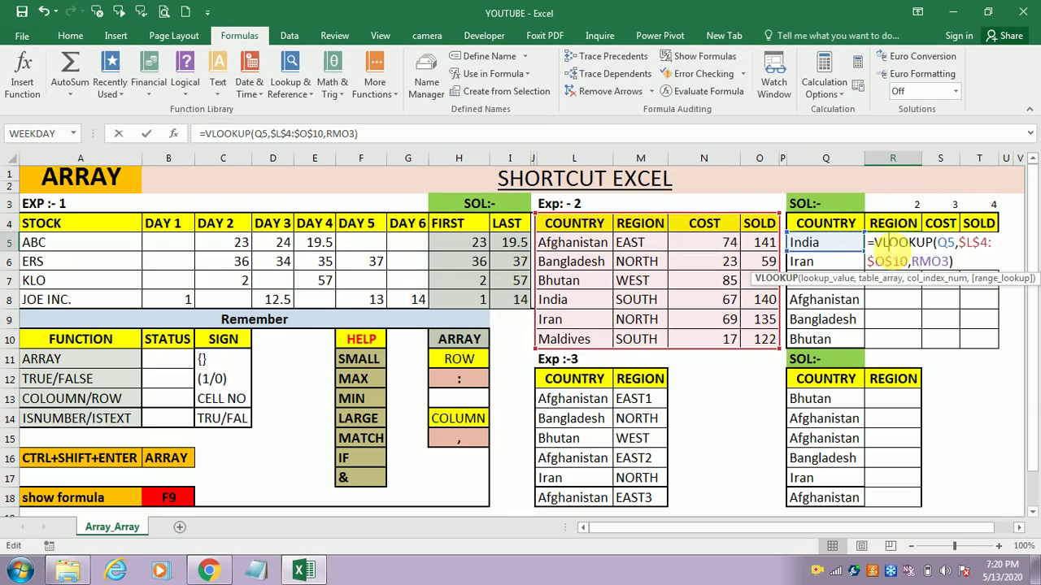
pyautogui.click(955, 243)
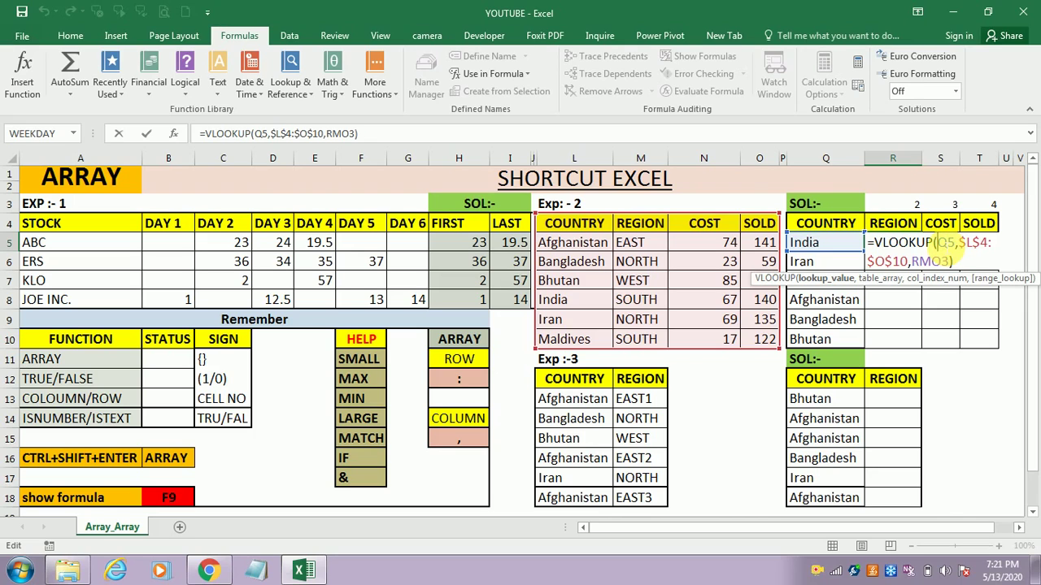
pyautogui.write('$')
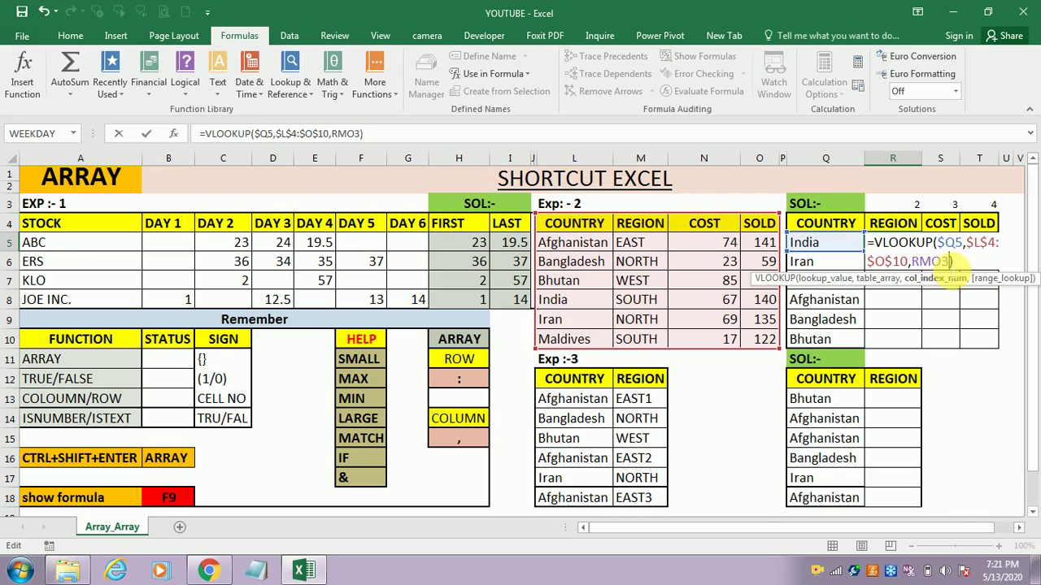
pyautogui.press('BackSpace')
pyautogui.press('BackSpace')
pyautogui.press('BackSpace')
pyautogui.press('BackSpace')
pyautogui.click(920, 208)
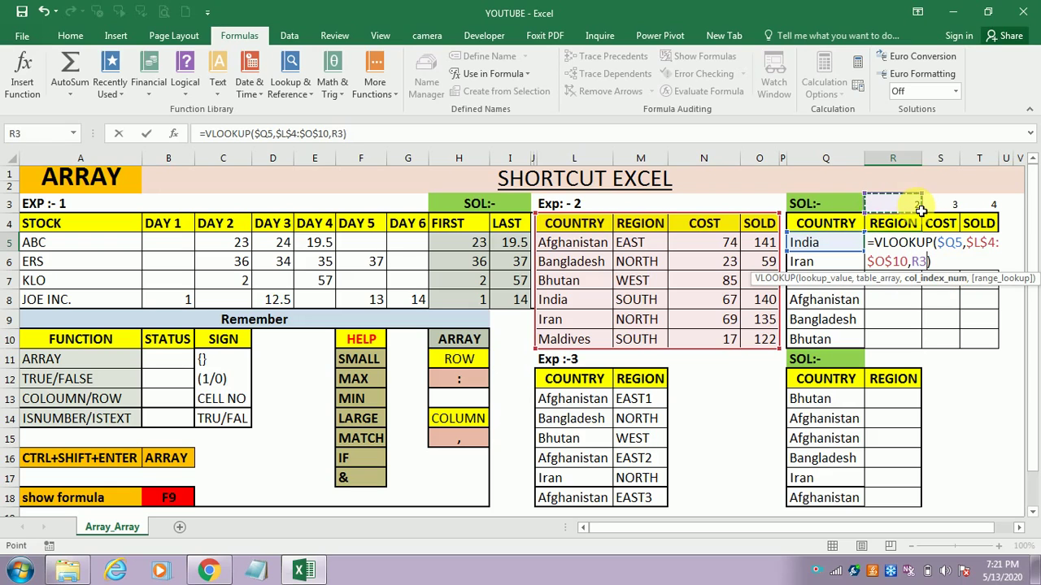
pyautogui.hotkey('ctrl', 'Return')
# Fill R5's VLOOKUP formula across to S5 and T5 for India's cost and sold values
pyautogui.press('Right')
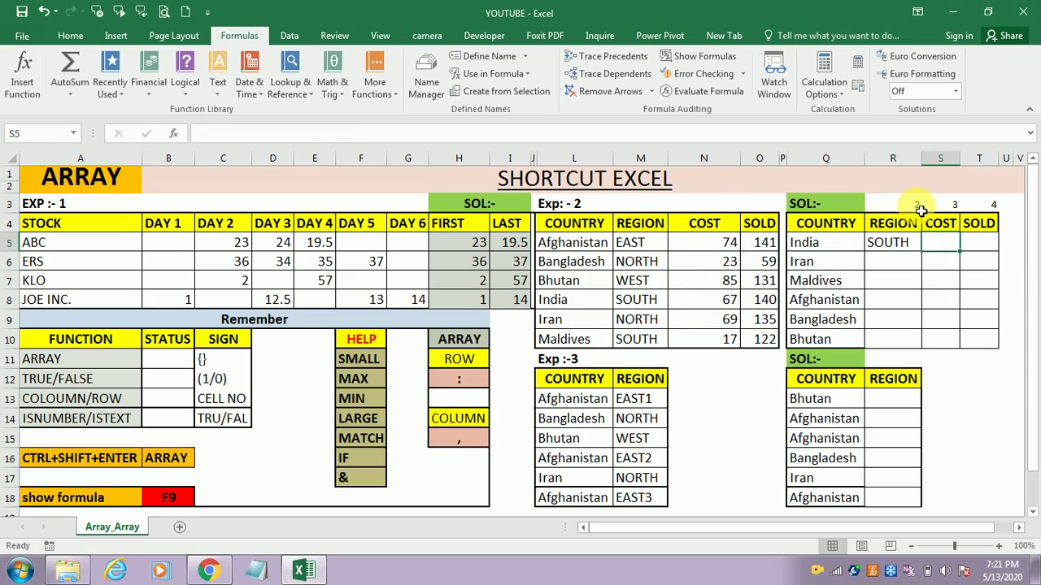
pyautogui.hotkey('ctrl', 'r')
pyautogui.press('Right')
pyautogui.hotkey('ctrl', 'r')
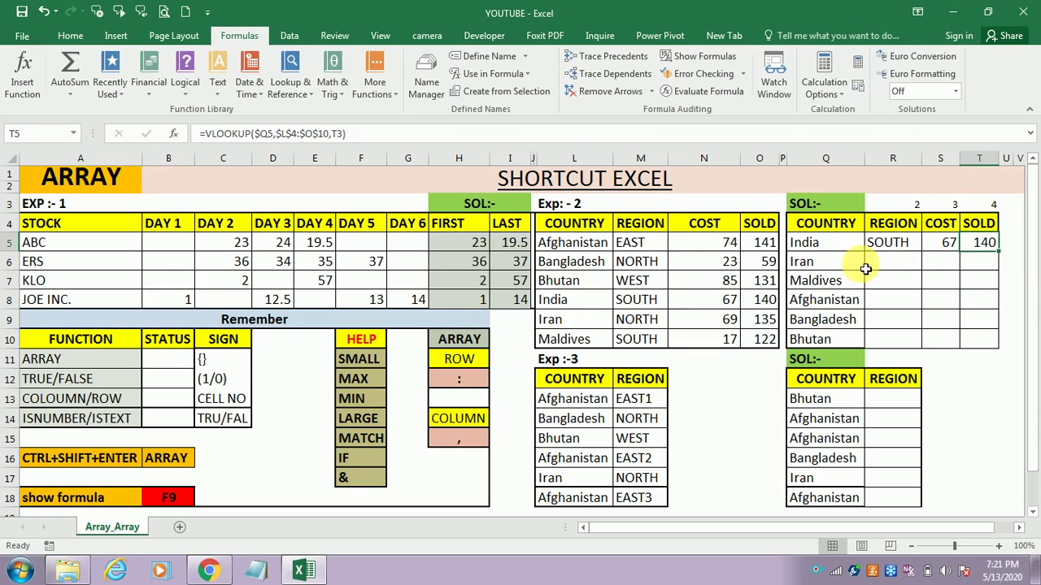
# Select R6:T6 and start a VLOOKUP formula there with Q6 as the lookup value
pyautogui.click(892, 263)
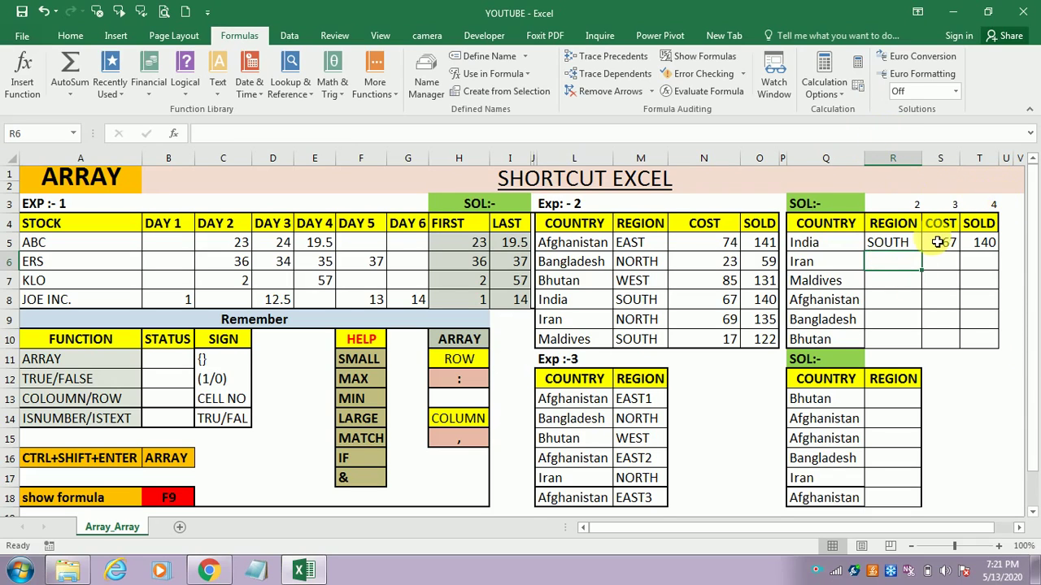
pyautogui.write('=')
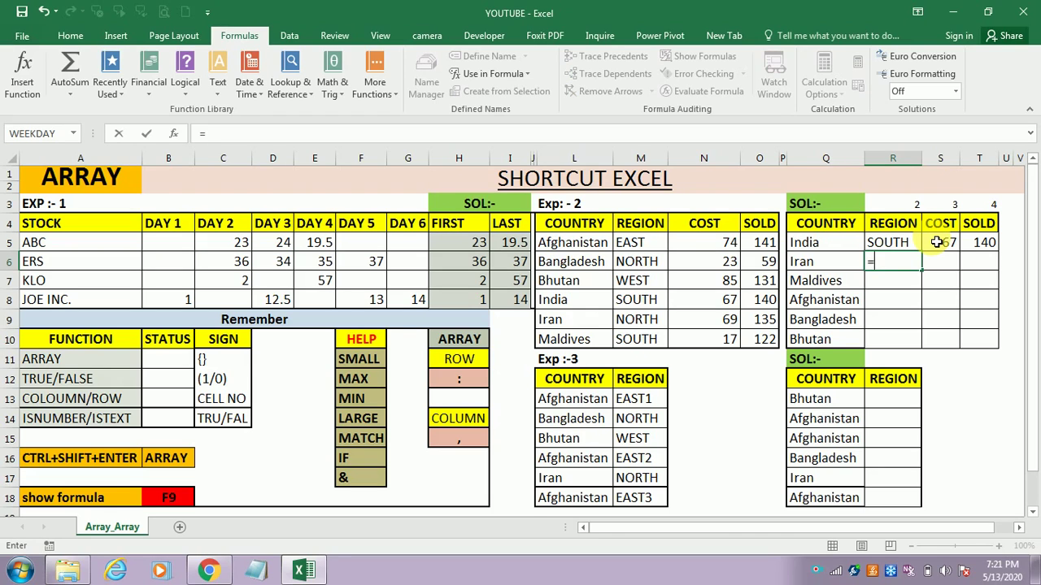
pyautogui.press('BackSpace')
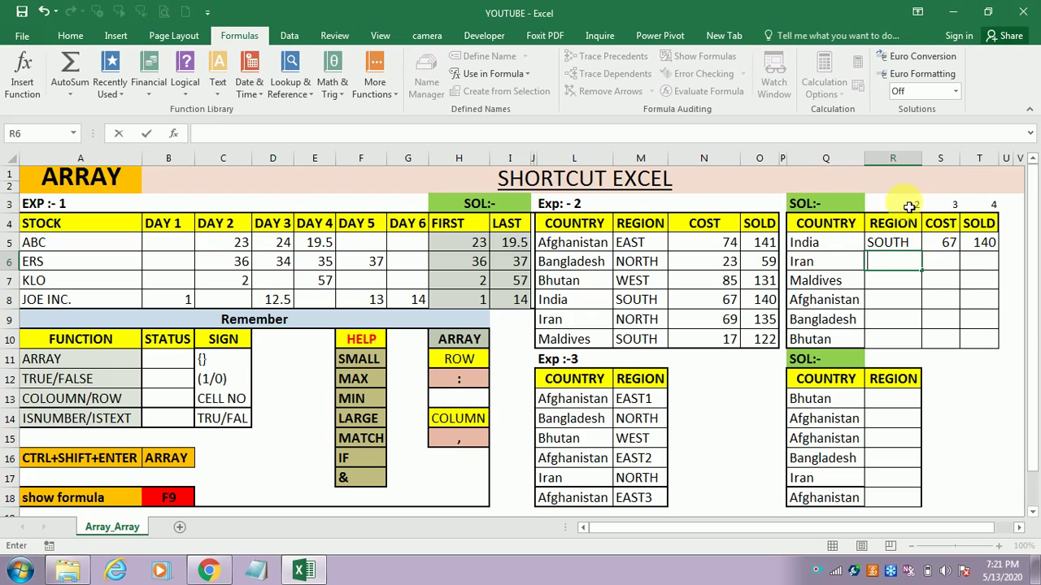
pyautogui.hotkey('shift', 'Right')
pyautogui.hotkey('shift', 'Right')
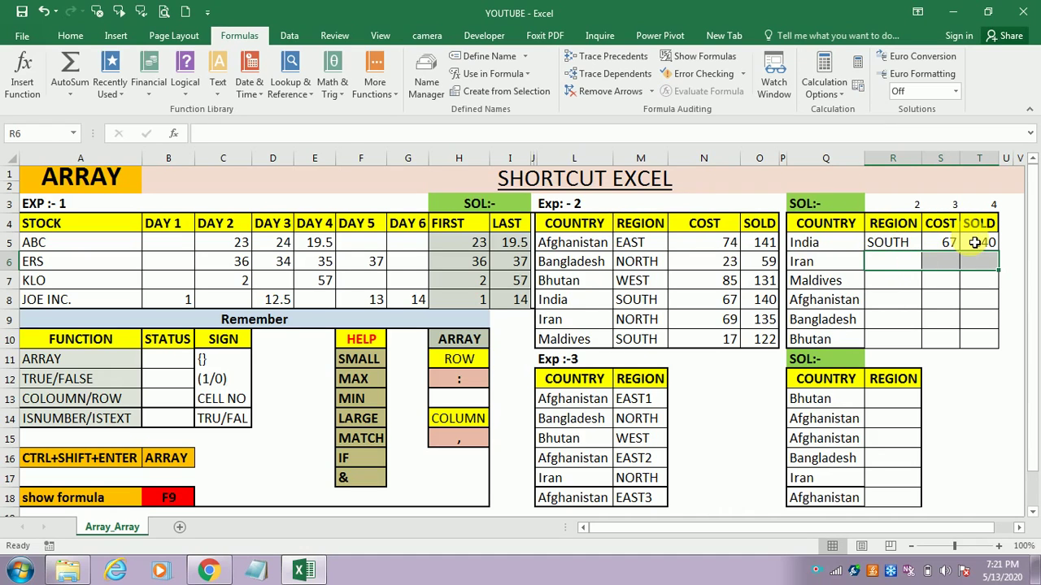
pyautogui.write('=VLOOKUP(')
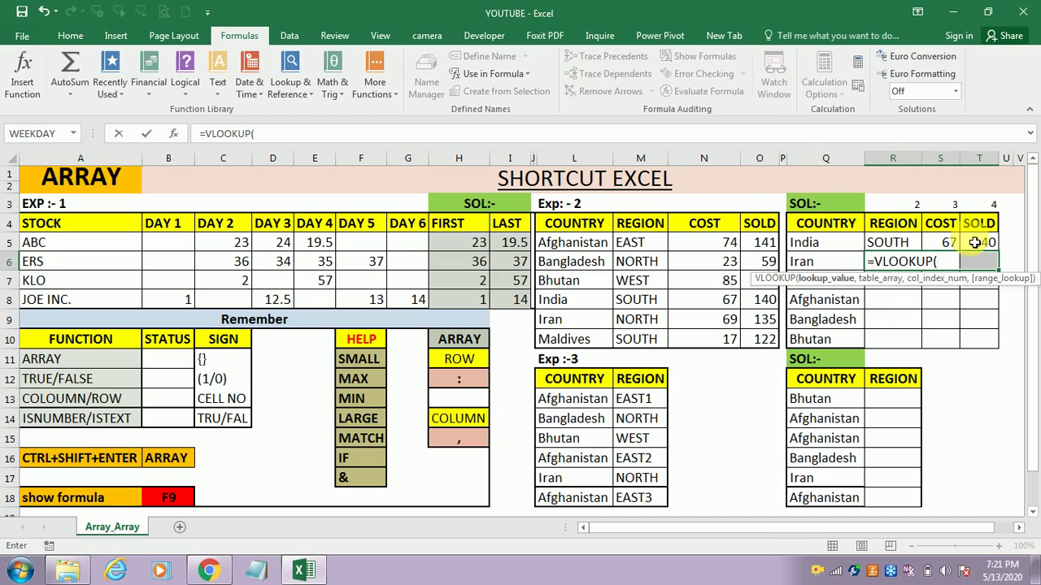
pyautogui.click(812, 264)
pyautogui.write(',')
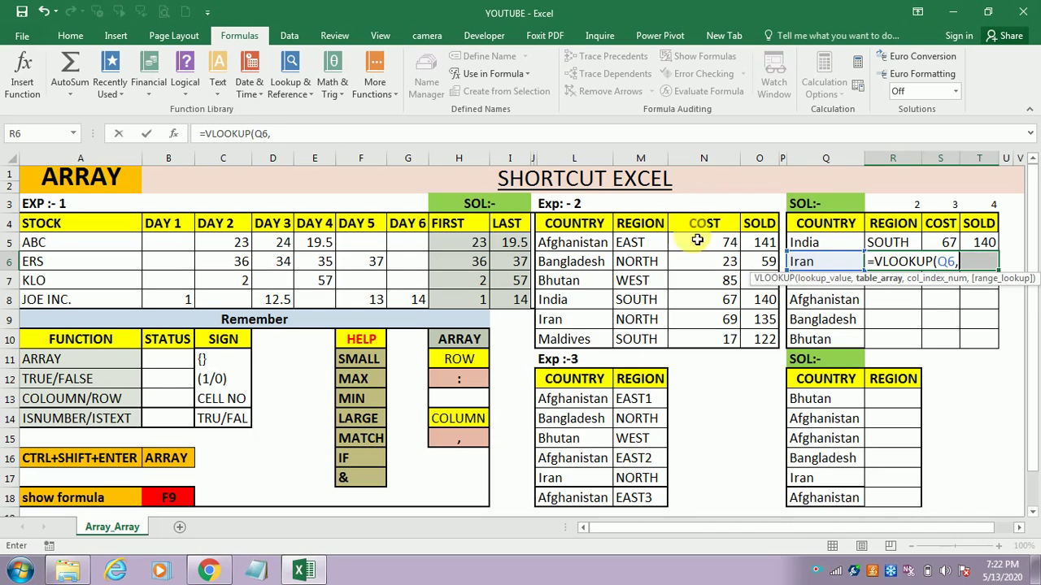
# Set the table array of the R6 VLOOKUP to the country table as the absolute range $L$4:$O$10
pyautogui.click(584, 230)
pyautogui.hotkey('shift', 'Right')
pyautogui.hotkey('shift', 'Right')
pyautogui.hotkey('shift', 'Right')
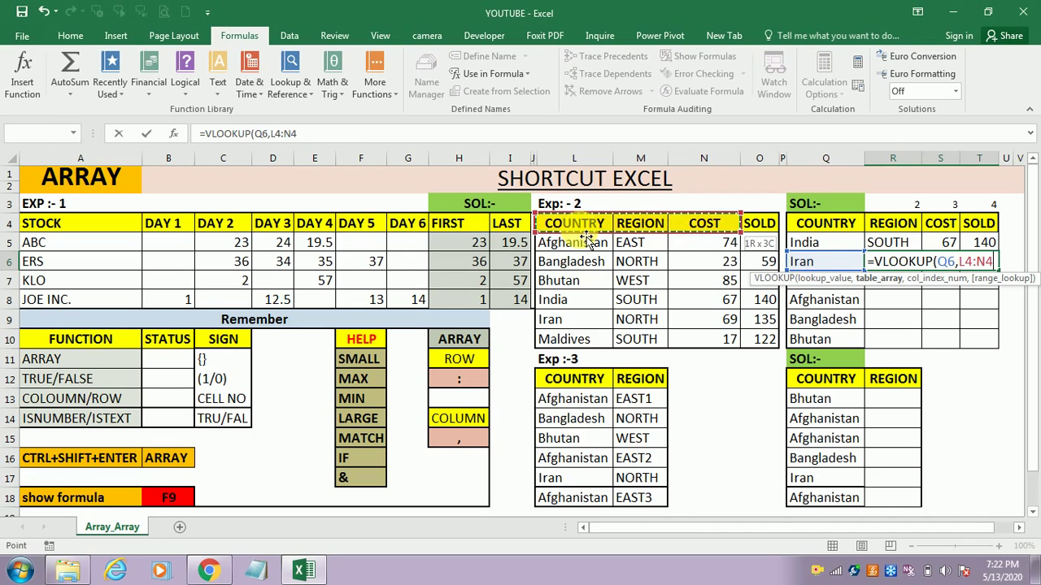
pyautogui.hotkey('shift', 'Down')
pyautogui.hotkey('shift', 'Down')
pyautogui.hotkey('shift', 'Down')
pyautogui.hotkey('shift', 'Down')
pyautogui.hotkey('shift', 'Down')
pyautogui.hotkey('shift', 'Down')
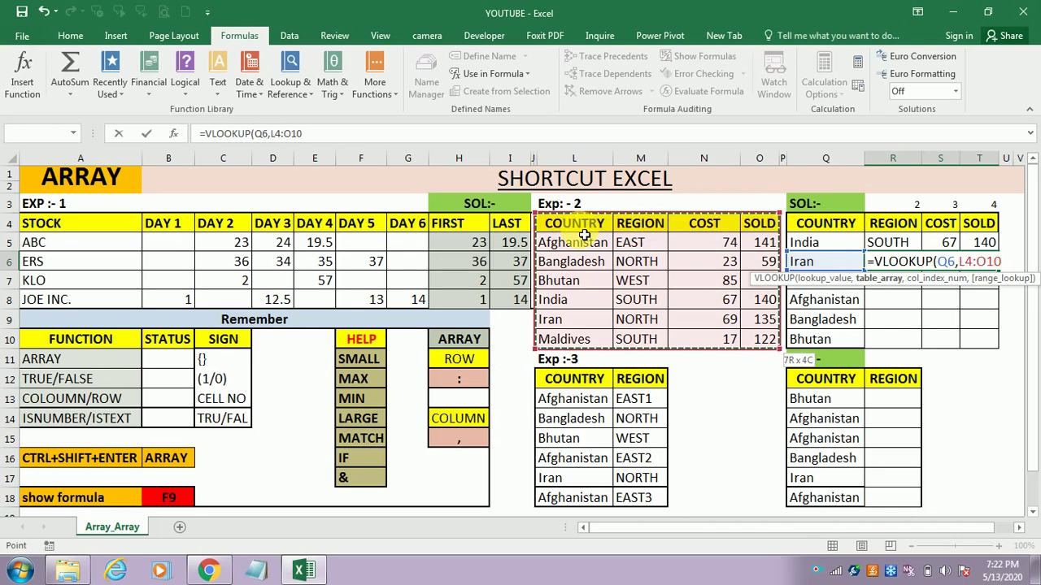
pyautogui.press('F4')
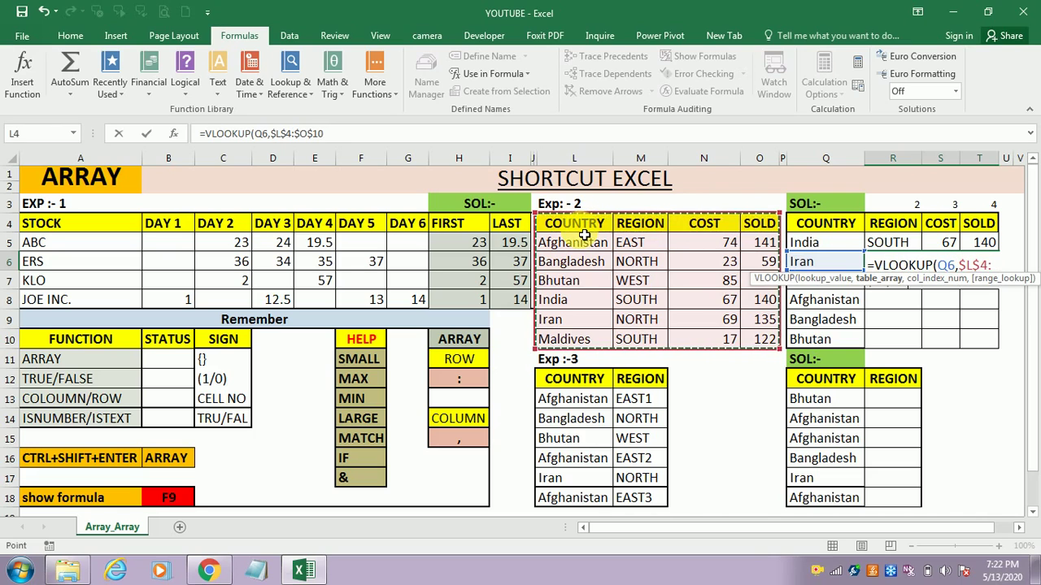
pyautogui.write(',')
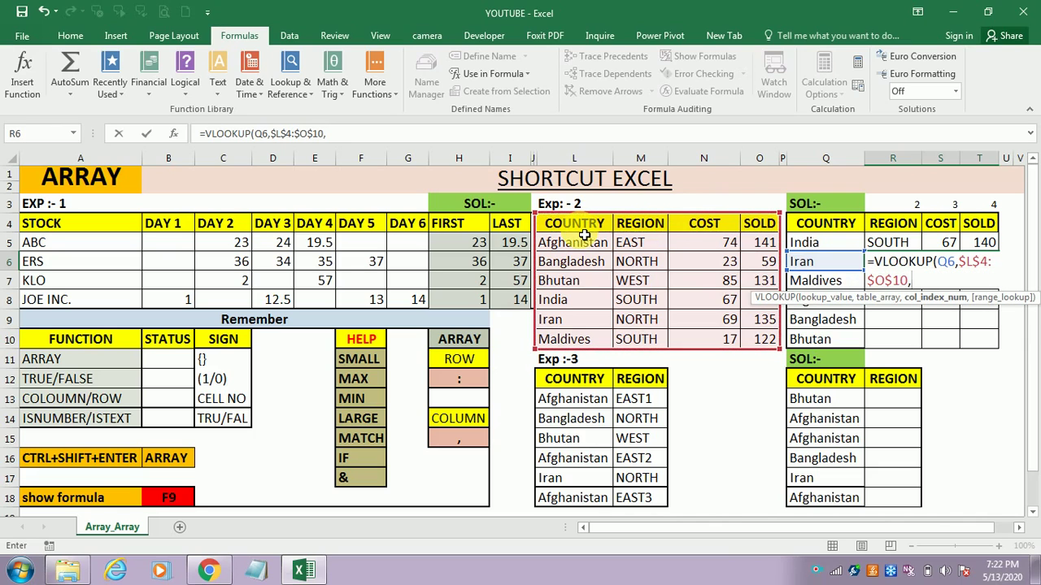
# Complete the R6:T6 VLOOKUP with column index array {2,3,4} and match type 0, entered as an array formula
pyautogui.write('{')
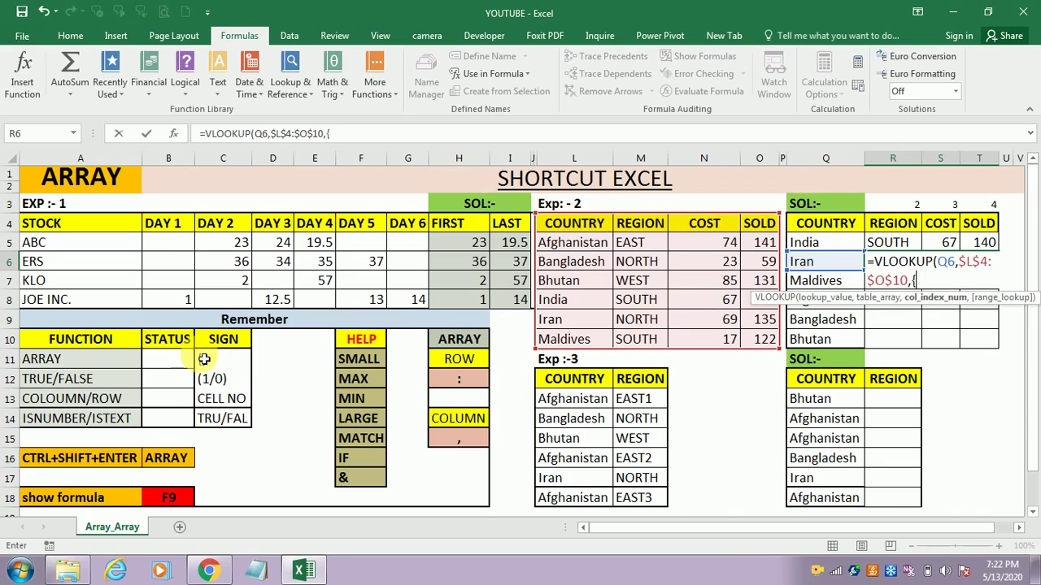
pyautogui.write('1')
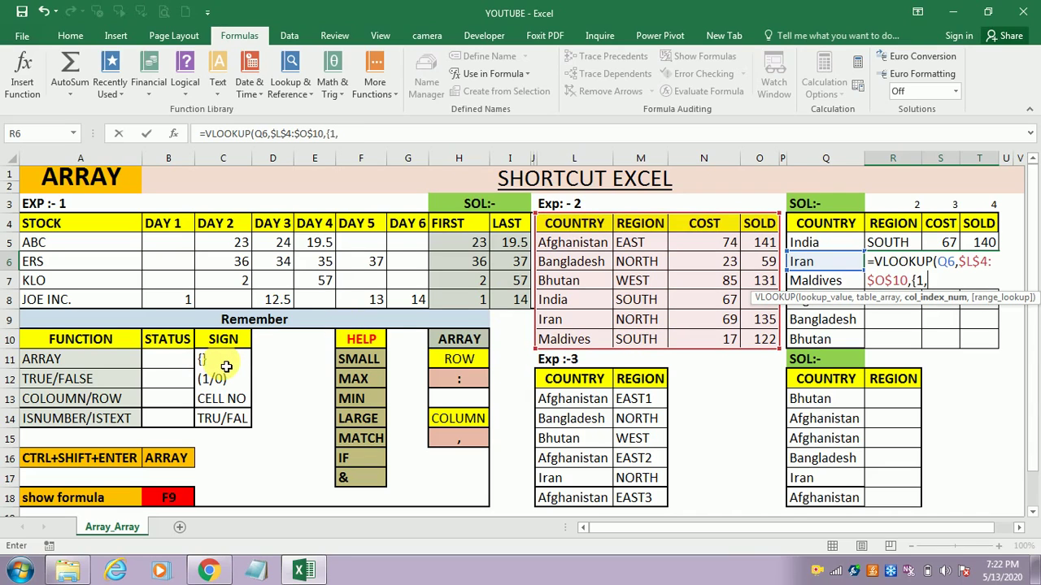
pyautogui.press('BackSpace')
pyautogui.write('2,3')
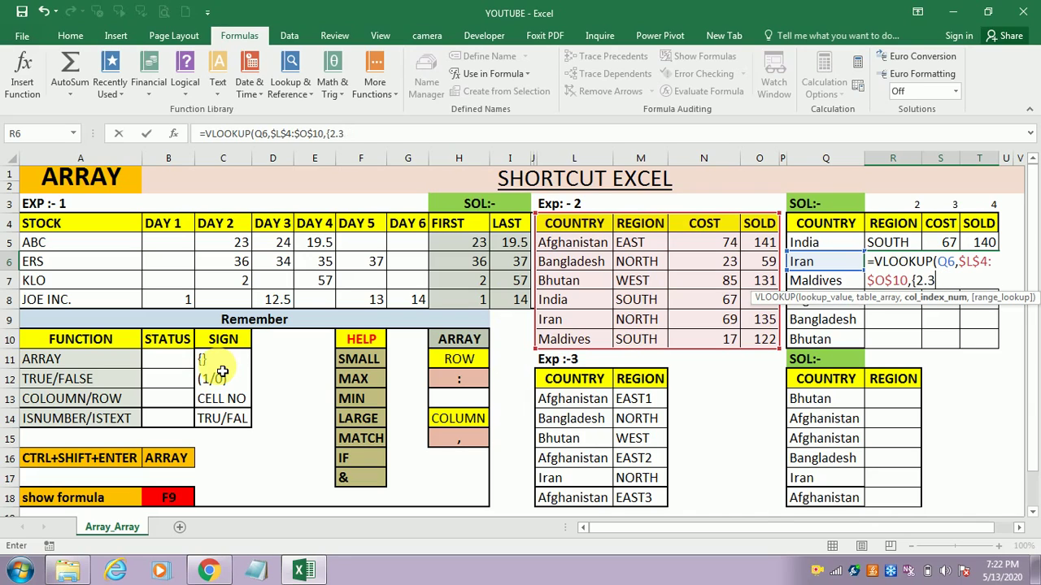
pyautogui.press('BackSpace')
pyautogui.press('BackSpace')
pyautogui.write(',3,4')
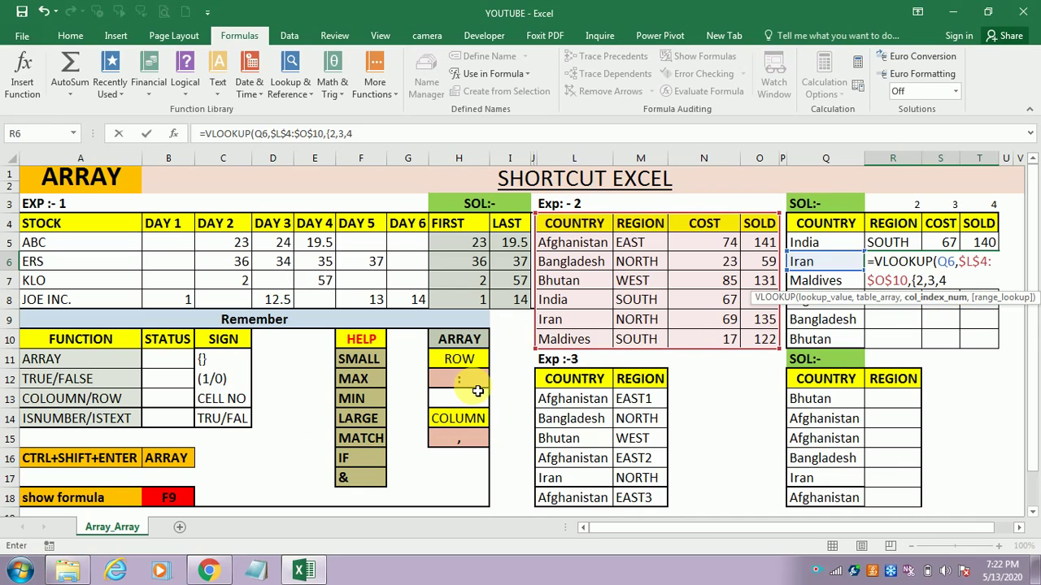
pyautogui.write('},0)')
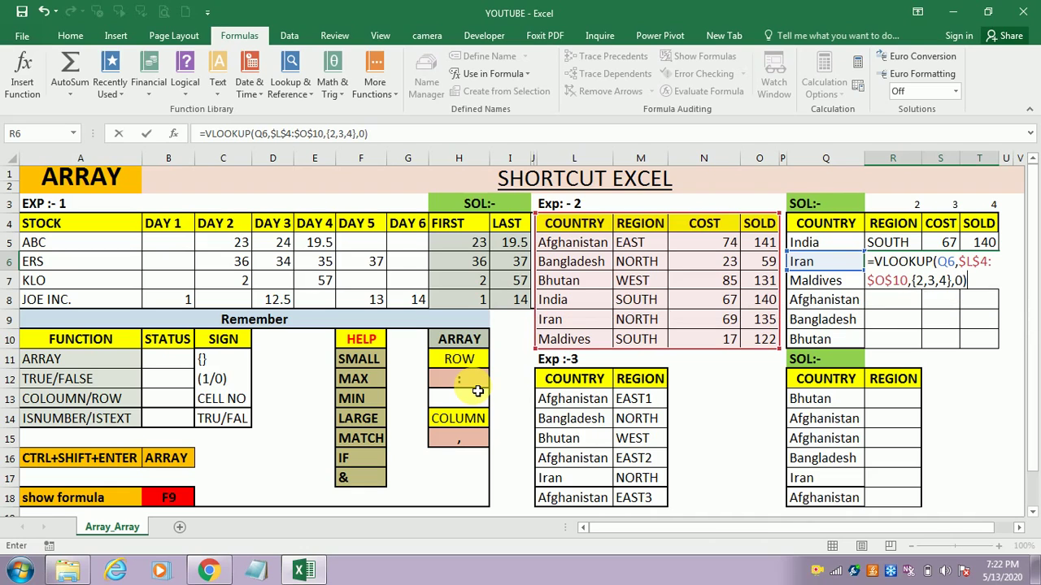
pyautogui.hotkey('ctrl', 'shift', 'Return')
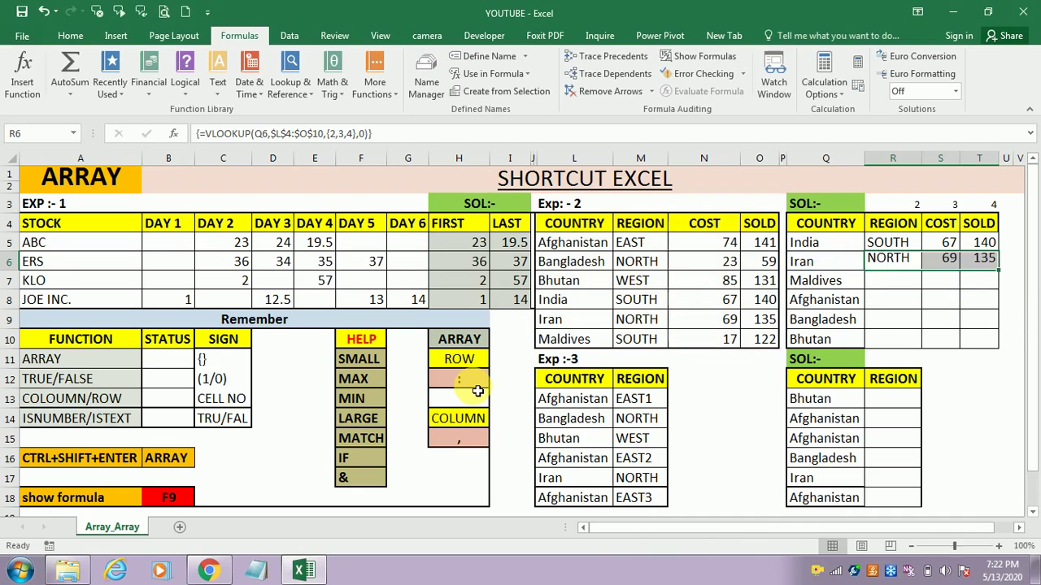
pyautogui.press('Down')
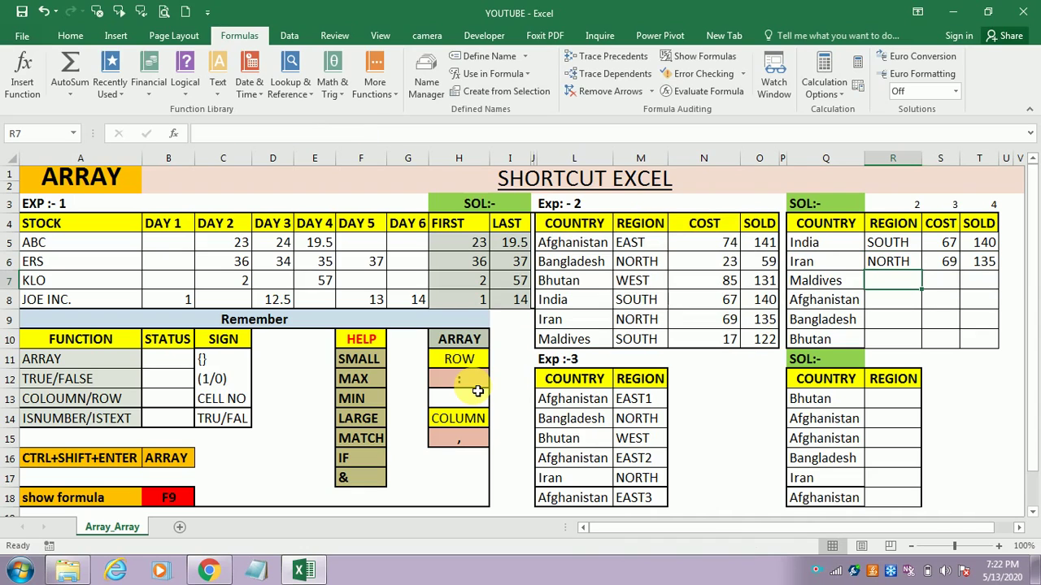
pyautogui.press('Up')
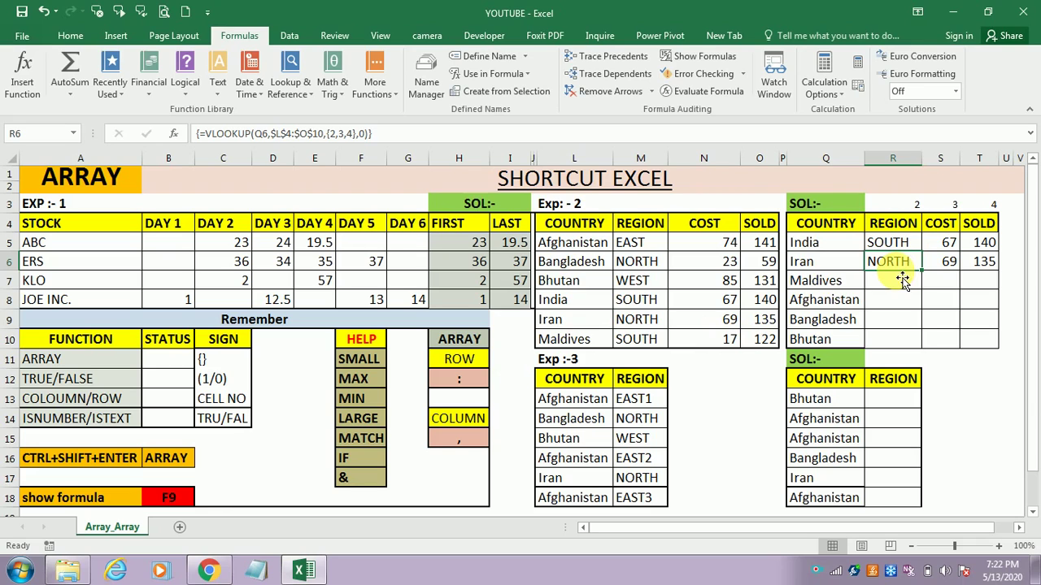
pyautogui.click(886, 241)
pyautogui.click(908, 205)
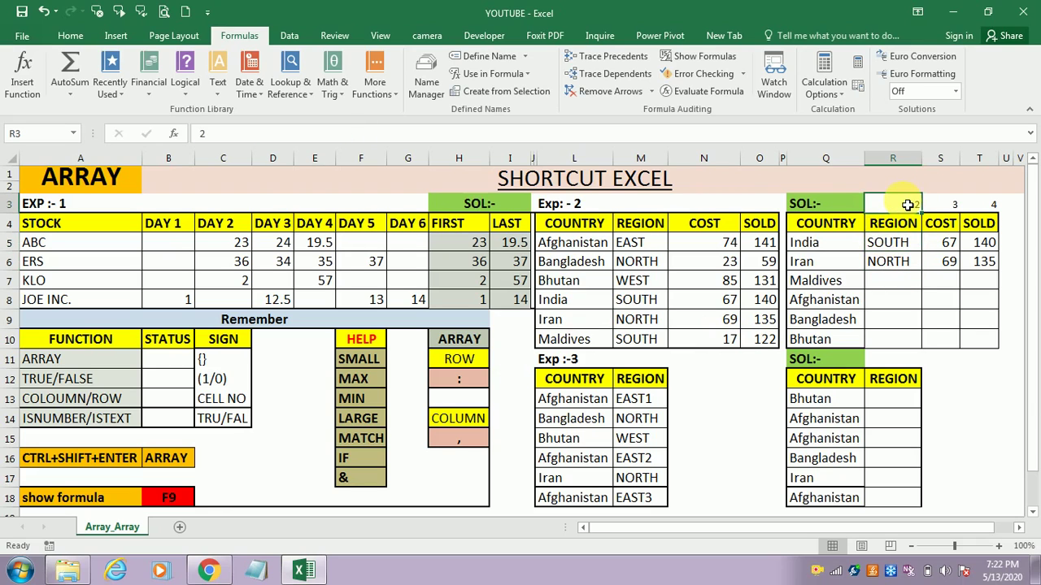
pyautogui.click(893, 263)
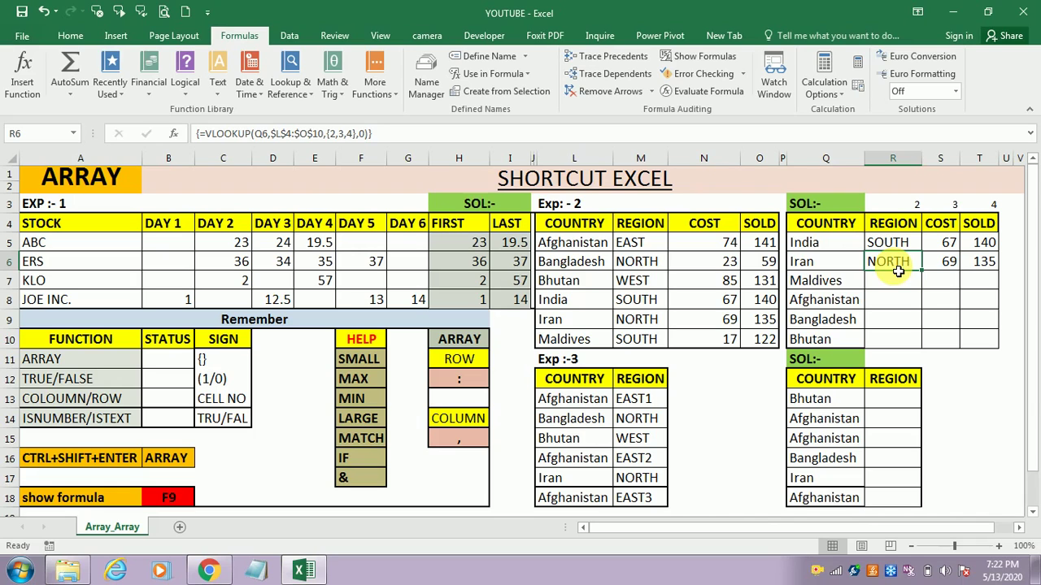
# Start a VLOOKUP formula in R7 for Maldives
pyautogui.press('Down')
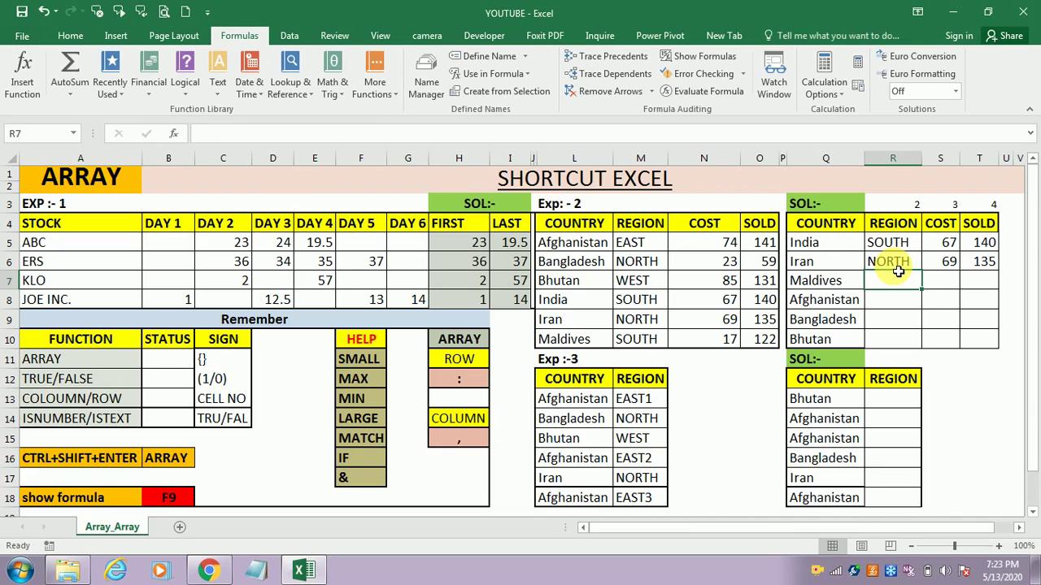
pyautogui.write('=')
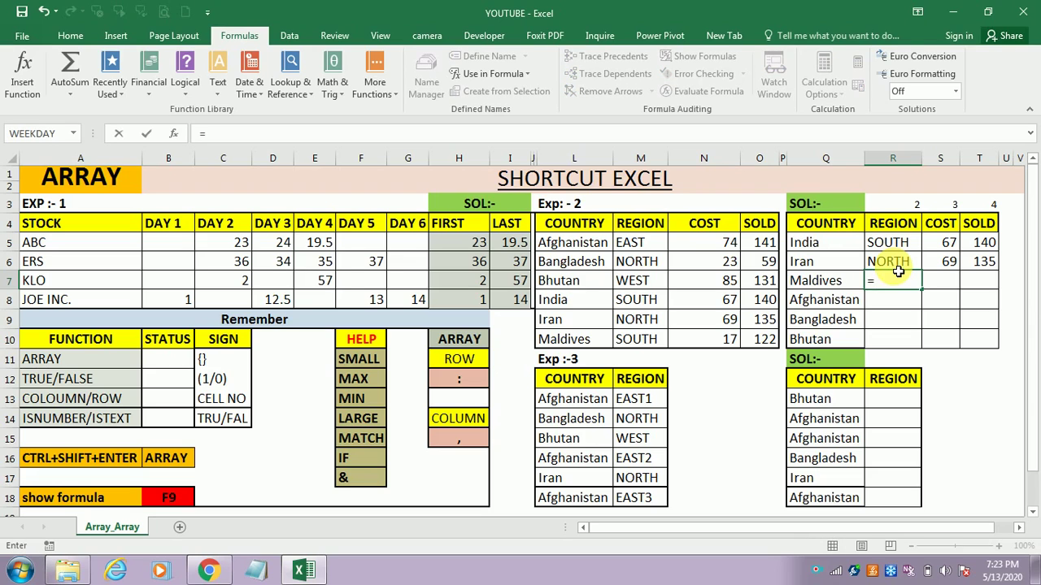
pyautogui.write('vl')
pyautogui.press('Tab')
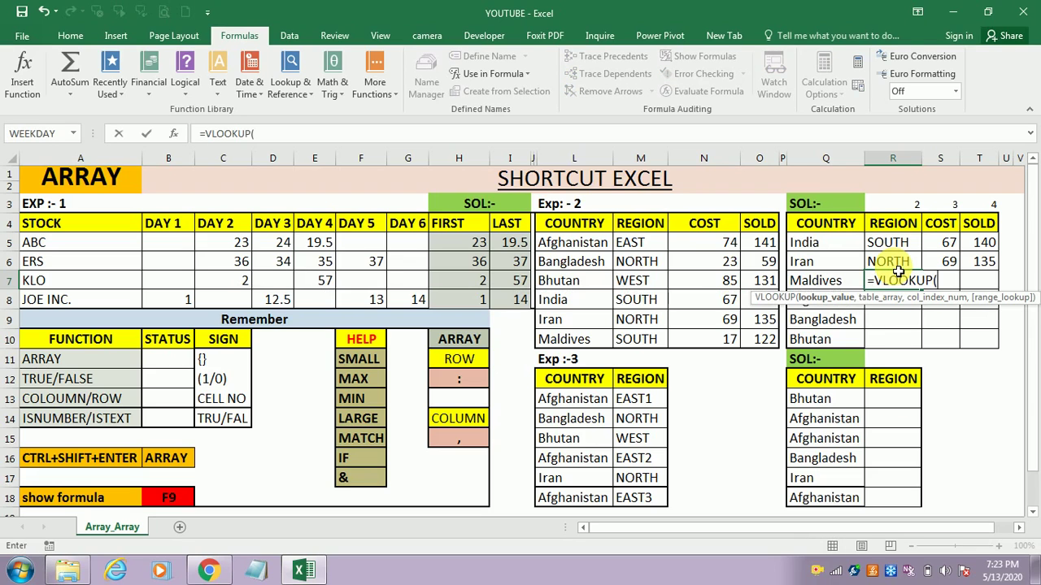
pyautogui.click(804, 282)
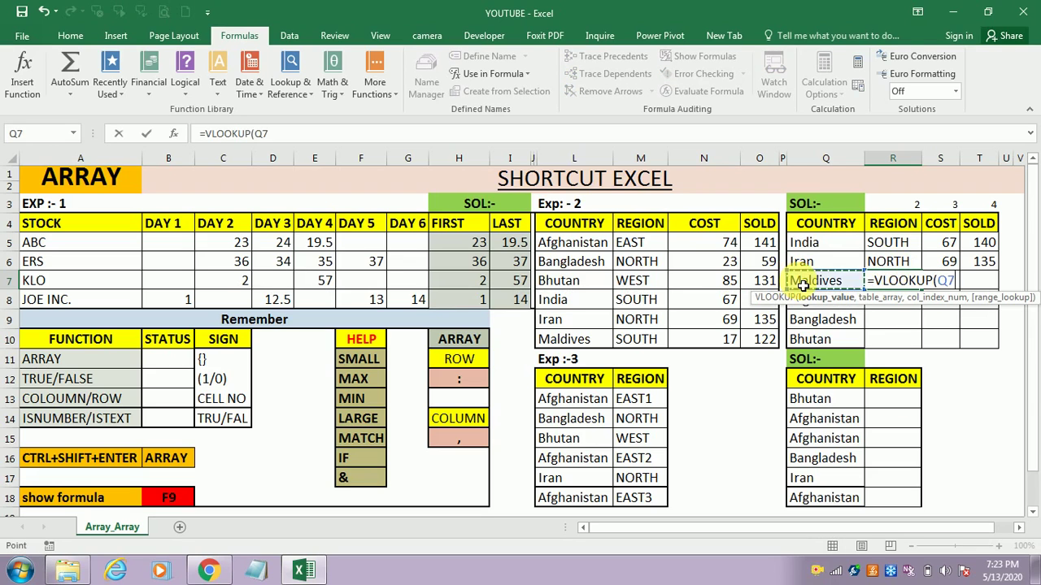
pyautogui.write(',')
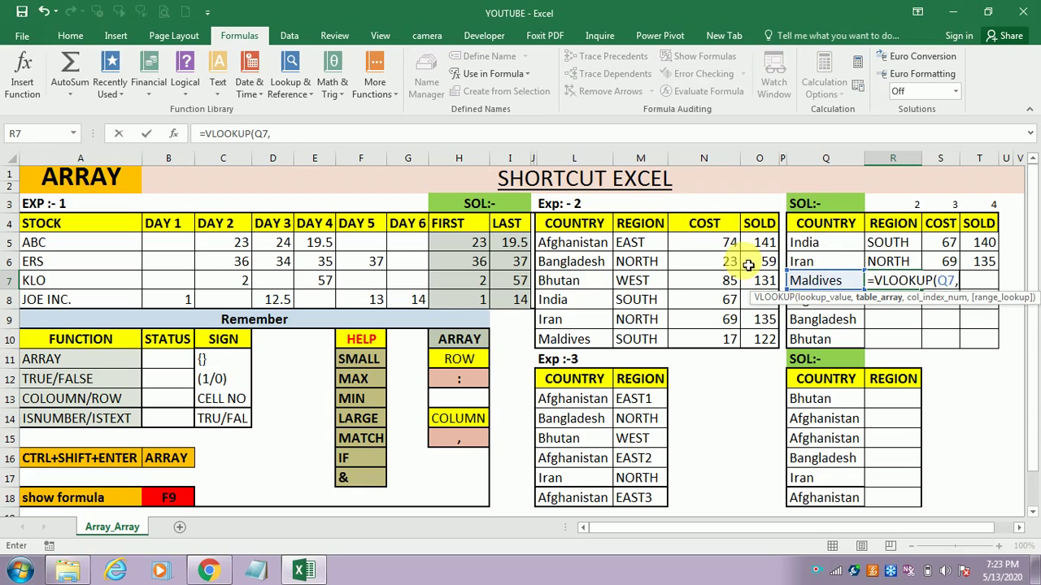
pyautogui.press('BackSpace')
pyautogui.press('BackSpace')
pyautogui.press('BackSpace')
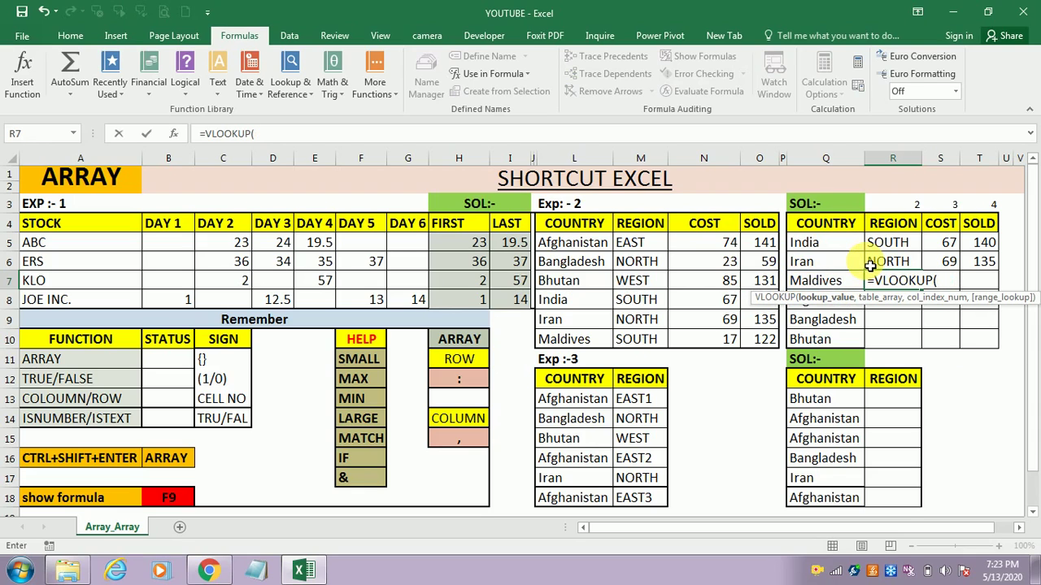
# Use Q7 as the VLOOKUP's lookup value with only its column locked, as $Q7
pyautogui.click(813, 284)
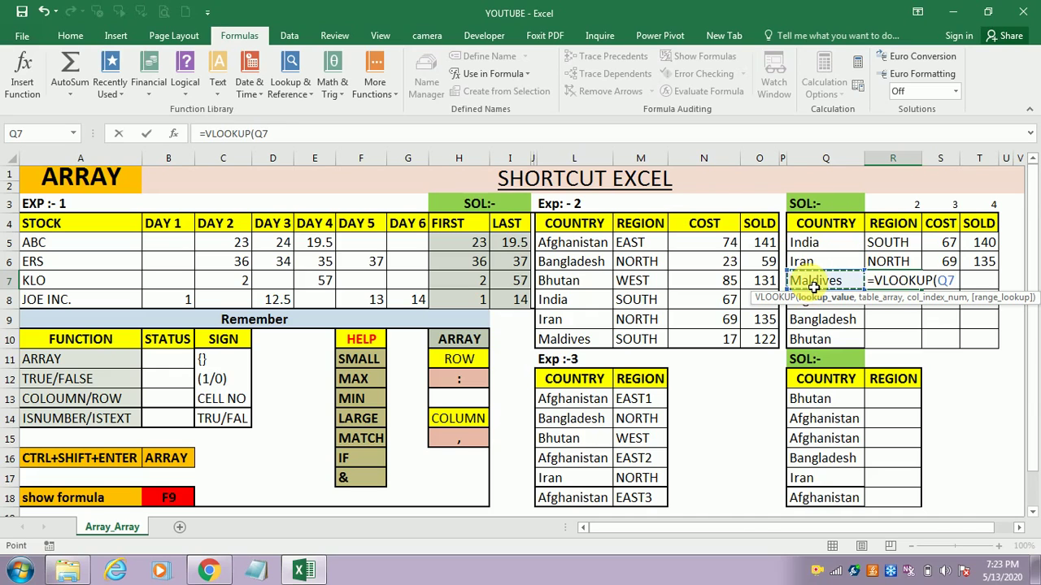
pyautogui.press('F4')
pyautogui.press('F4')
pyautogui.press('F4')
pyautogui.write(',')
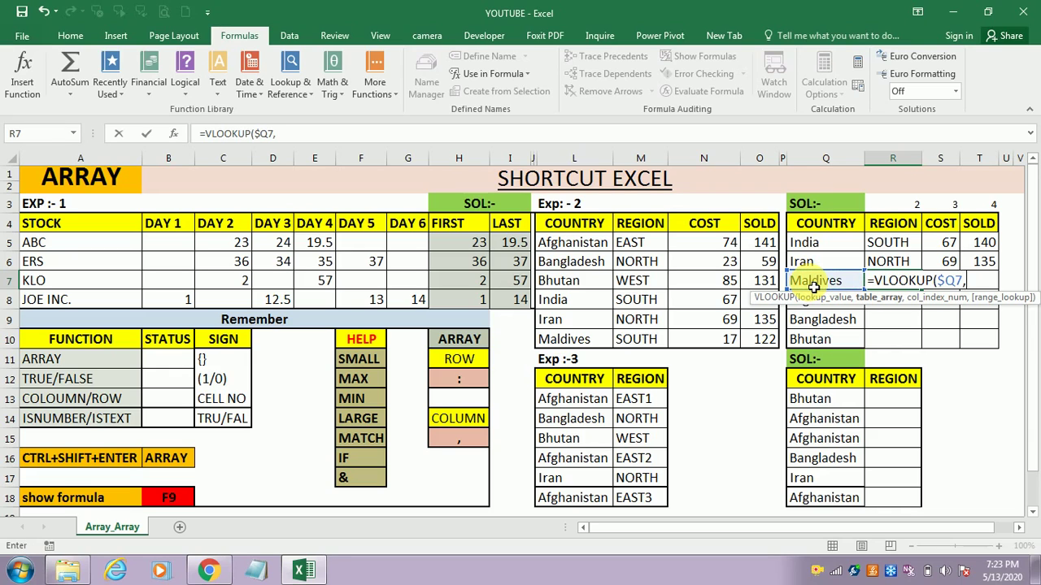
# Set the table array of the R7 VLOOKUP to the absolute range $L$4:$O$10
pyautogui.click(575, 230)
pyautogui.hotkey('shift', 'Right')
pyautogui.hotkey('shift', 'Right')
pyautogui.hotkey('shift', 'Right')
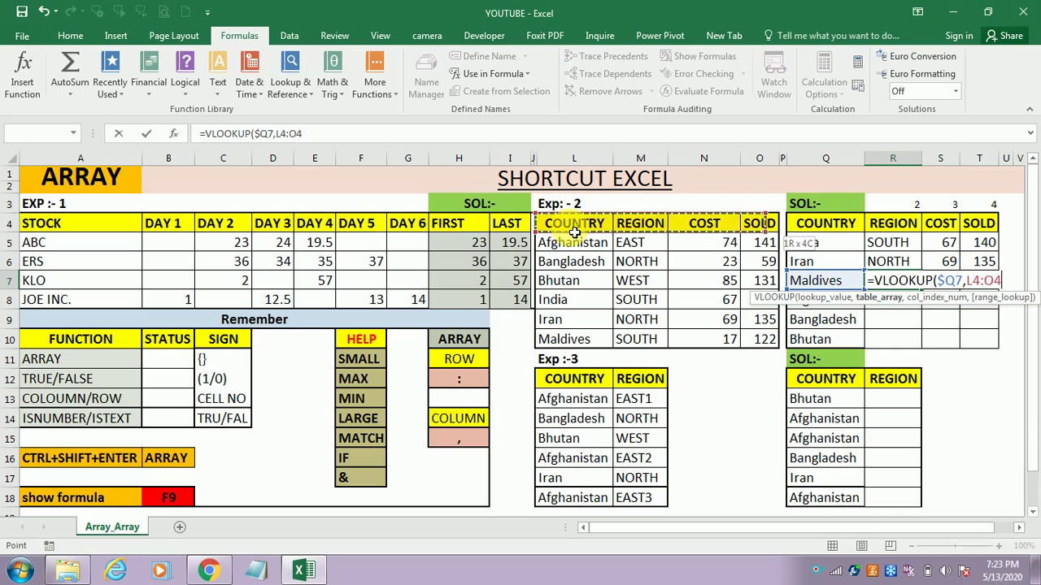
pyautogui.hotkey('shift', 'Down')
pyautogui.hotkey('shift', 'Down')
pyautogui.hotkey('shift', 'Down')
pyautogui.hotkey('shift', 'Down')
pyautogui.hotkey('shift', 'Down')
pyautogui.hotkey('shift', 'Down')
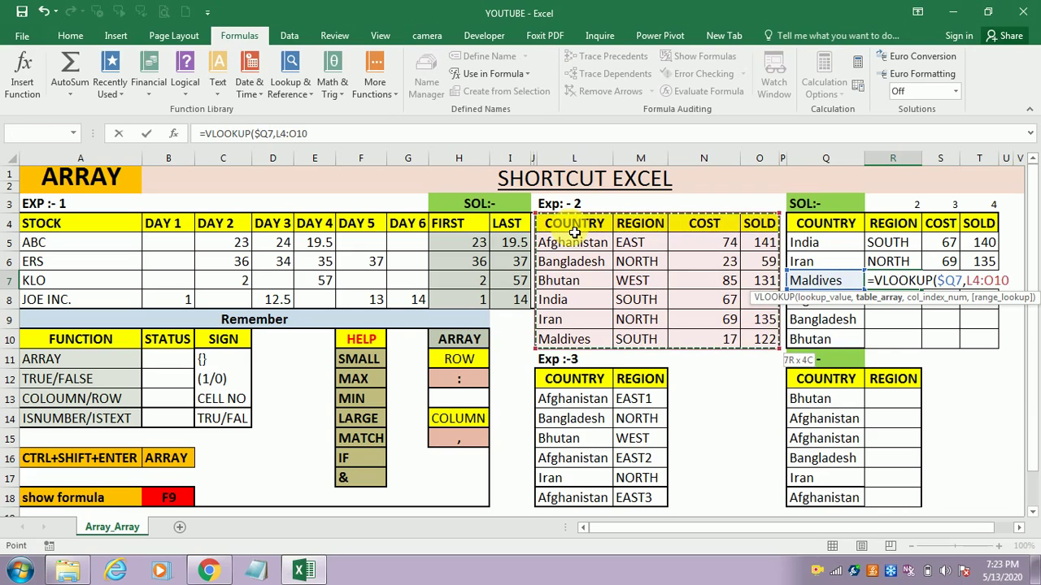
pyautogui.press('F4')
pyautogui.write(',')
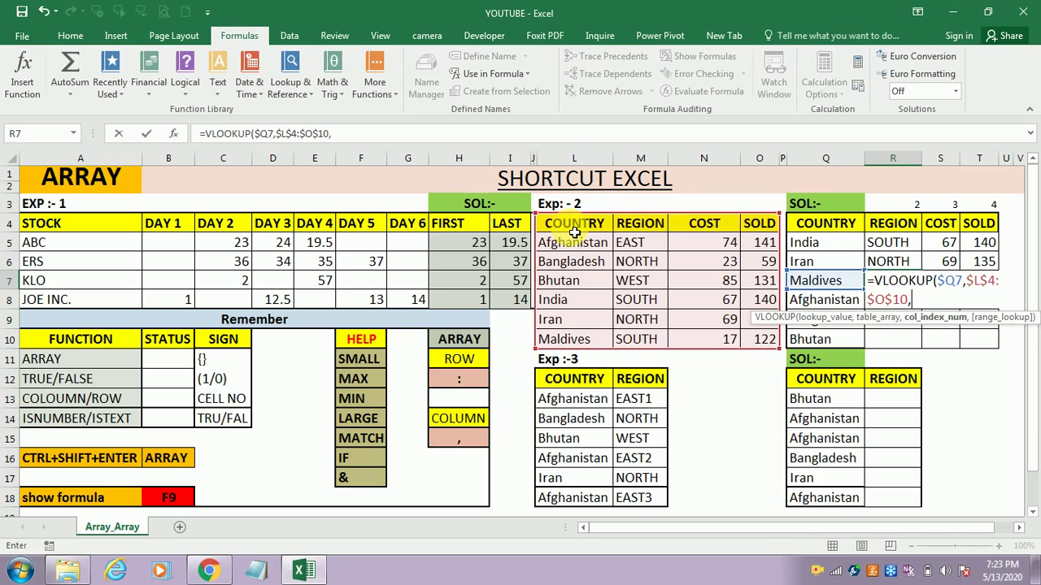
# Finish R7's VLOOKUP with COLUMN(B1) as the column index and 0 for an exact match
pyautogui.write('COLUMN(')
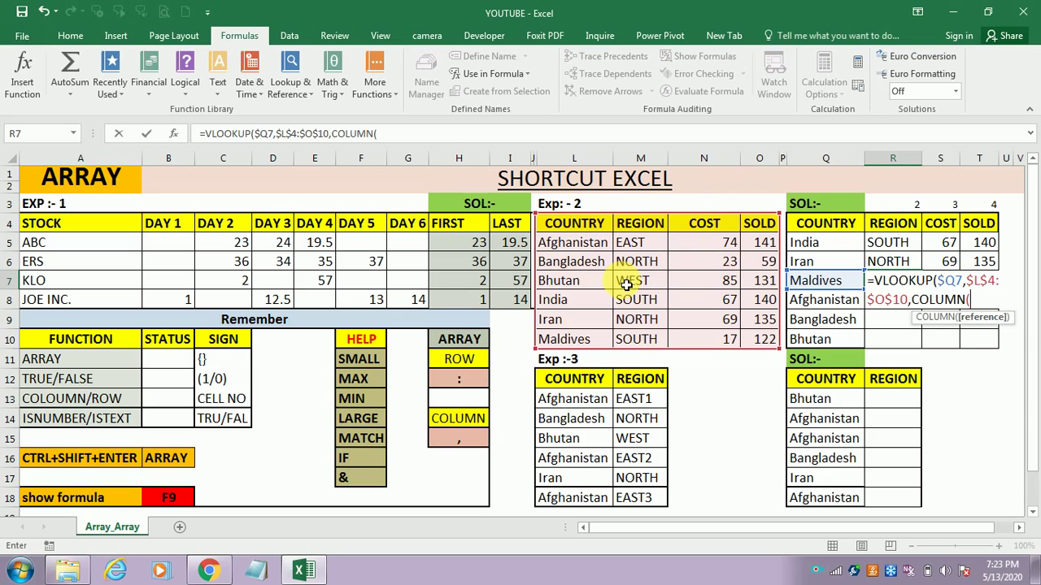
pyautogui.write('B1')
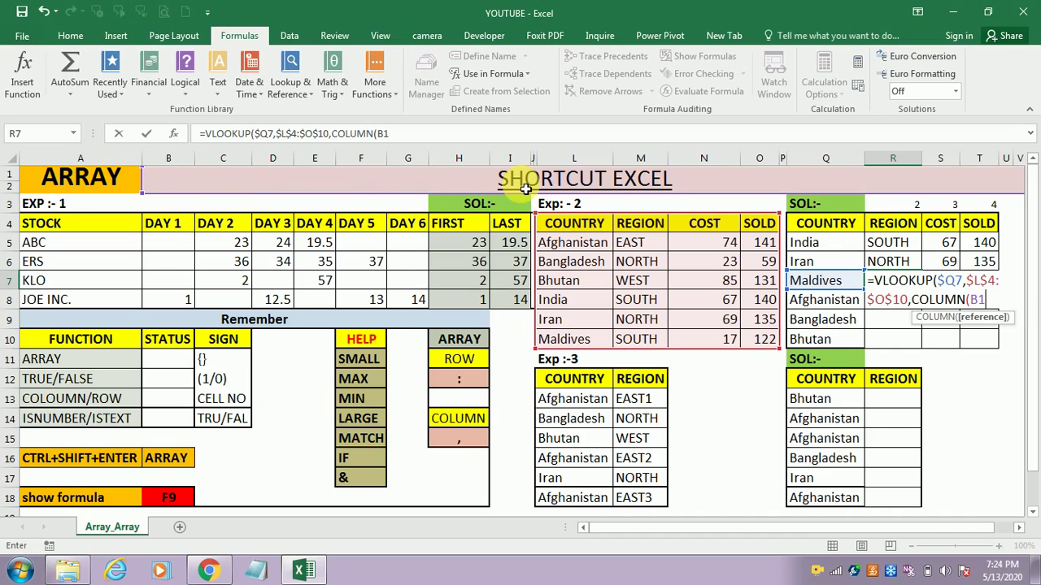
pyautogui.write(')')
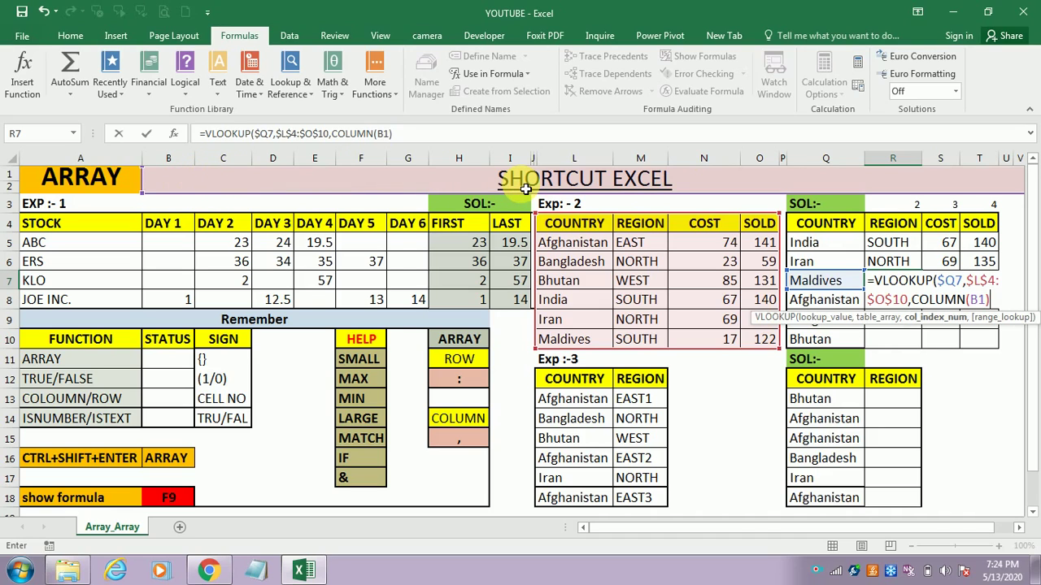
pyautogui.write(',')
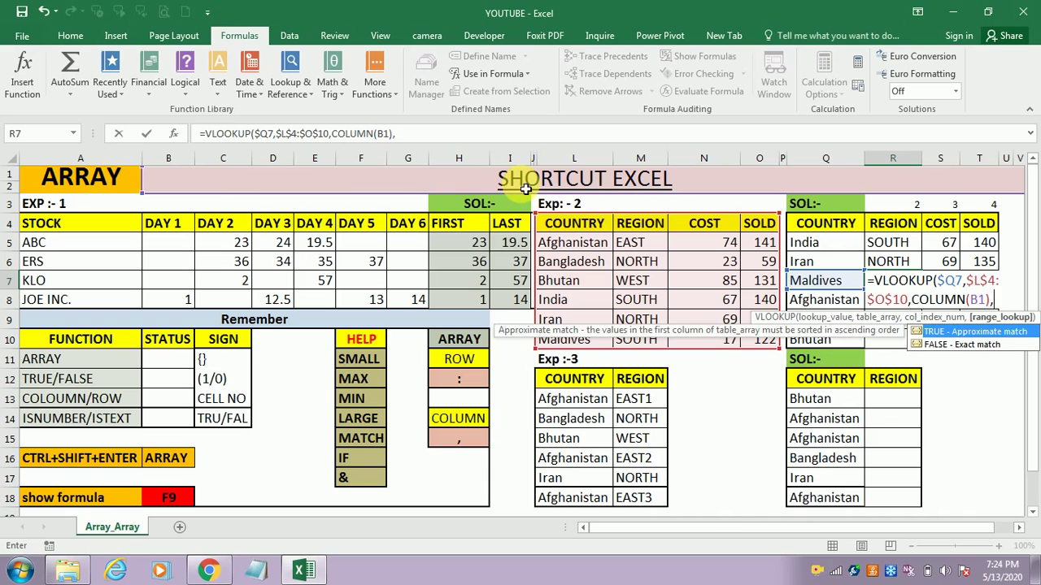
pyautogui.write('0)')
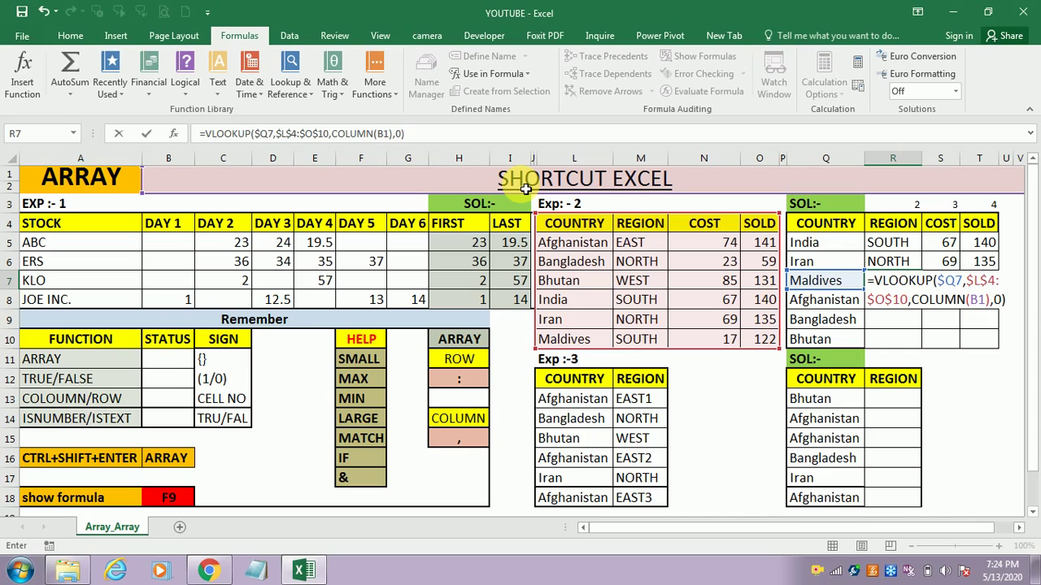
pyautogui.press('Return')
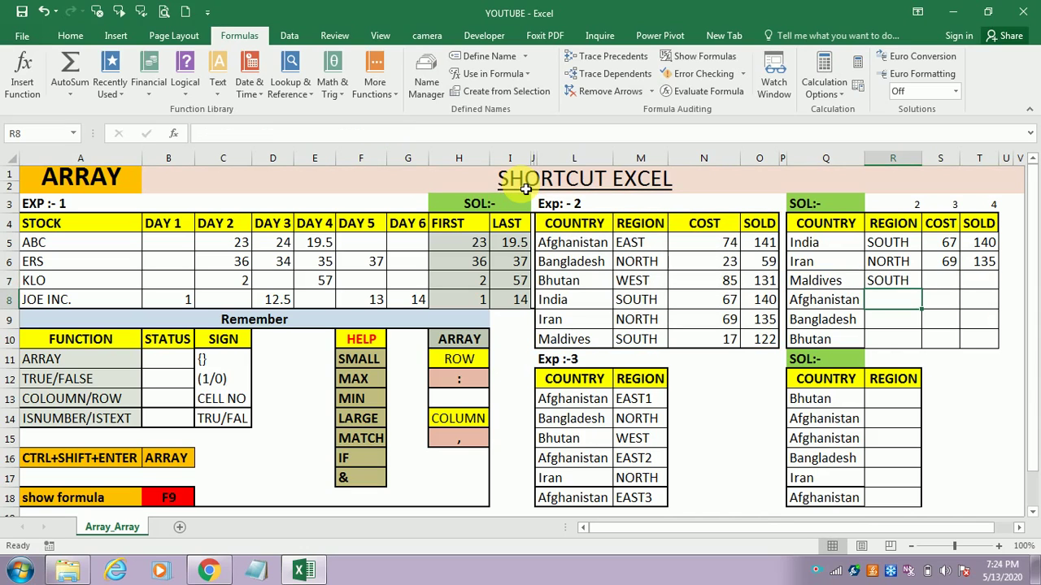
# Fill R7's VLOOKUP formula across to S7 and T7 for Maldives' cost and sold values
pyautogui.press('Up')
pyautogui.press('Right')
pyautogui.hotkey('ctrl', 'r')
pyautogui.press('Right')
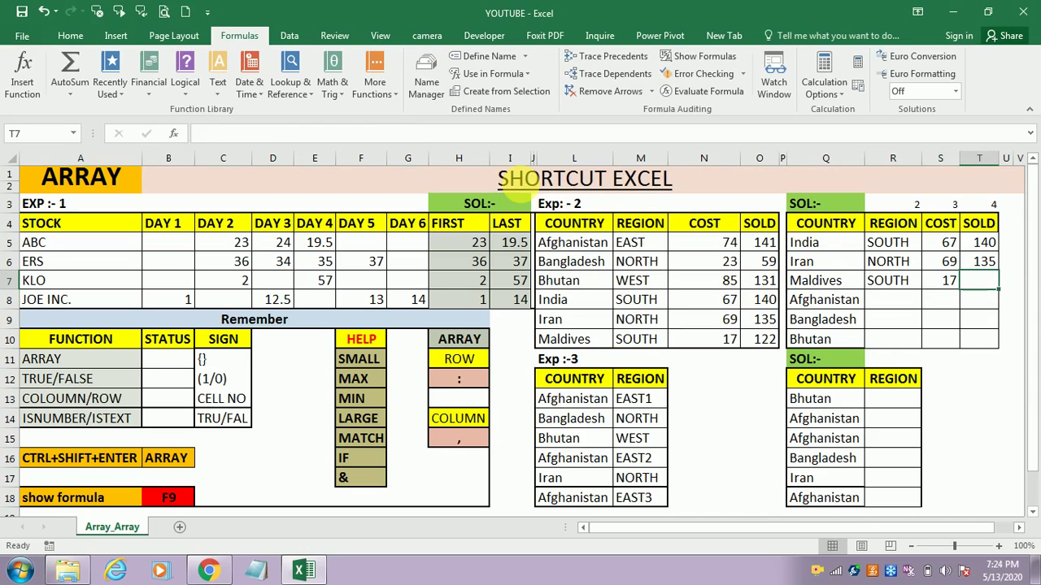
pyautogui.hotkey('ctrl', 'r')
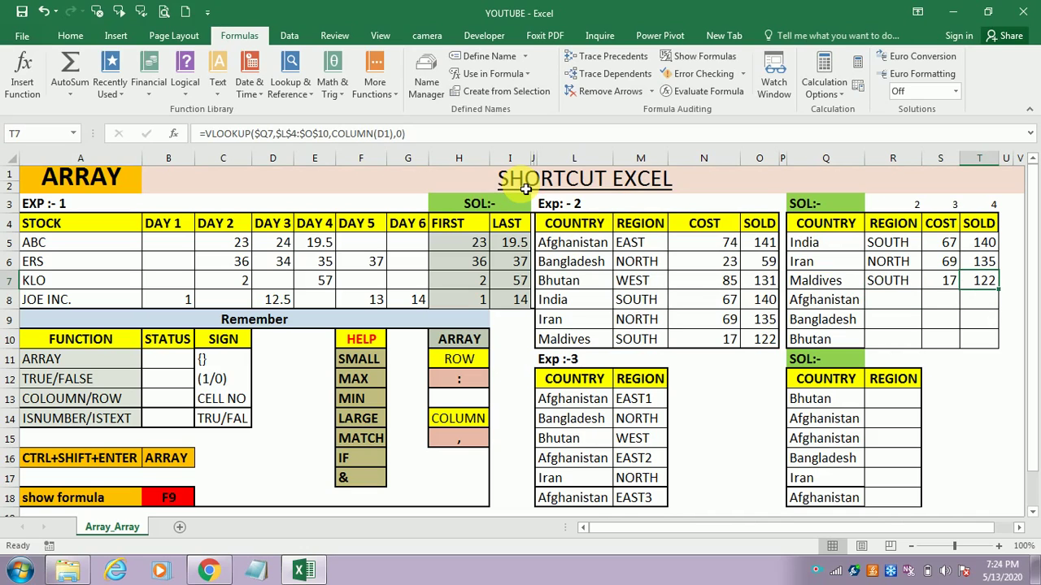
pyautogui.press('Down')
pyautogui.press('Left')
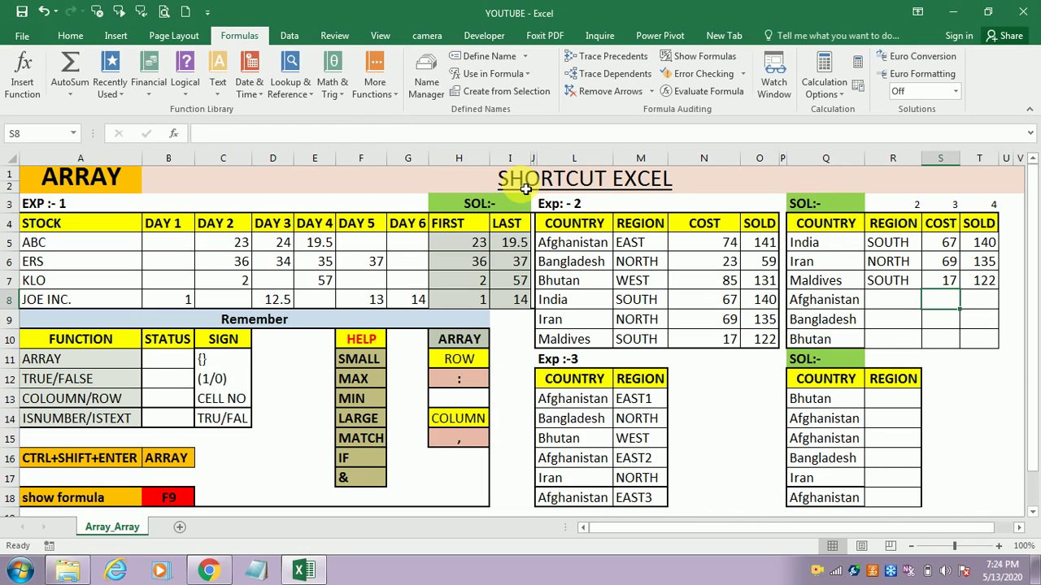
pyautogui.press('Up')
pyautogui.press('Up')
pyautogui.press('Up')
pyautogui.press('Left')
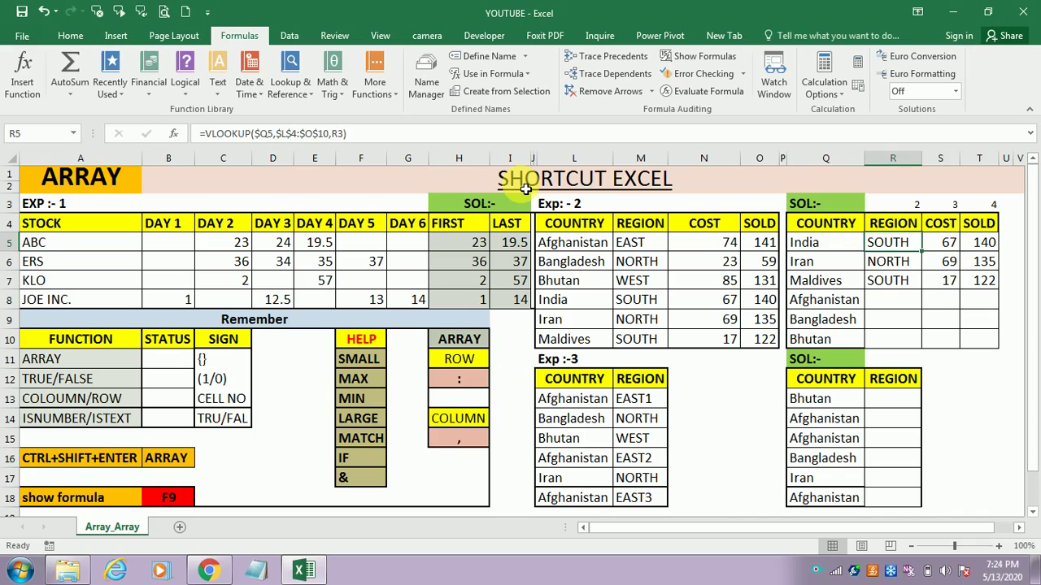
# Compare the VLOOKUP formulas used for India, Iran and Maldives in R5, R6 and R7
pyautogui.press('Up')
pyautogui.press('Up')
pyautogui.press('Down')
pyautogui.press('Down')
pyautogui.press('Down')
pyautogui.hotkey('ctrl', 'shift', 'Return')
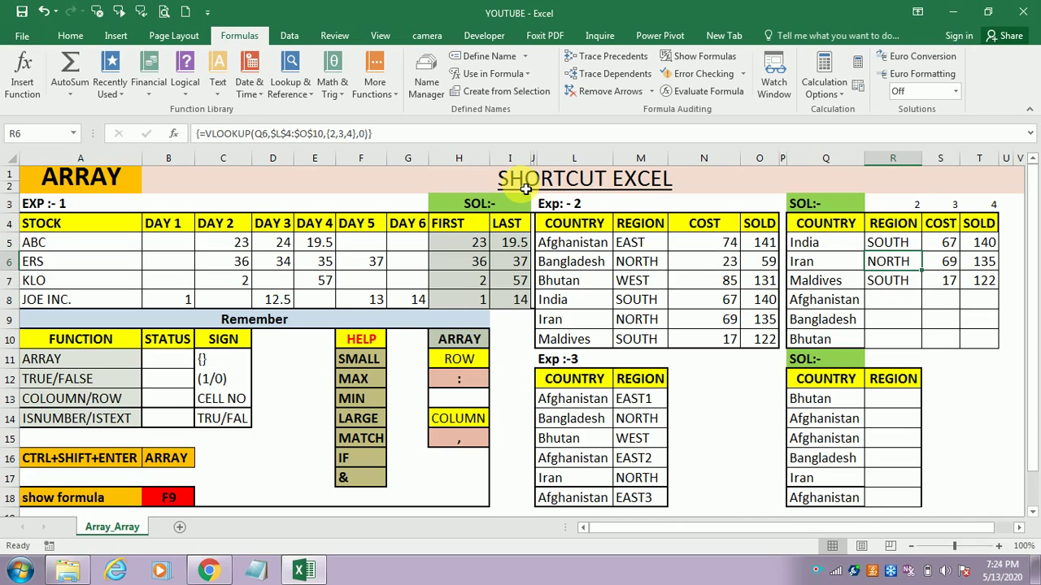
pyautogui.press('Down')
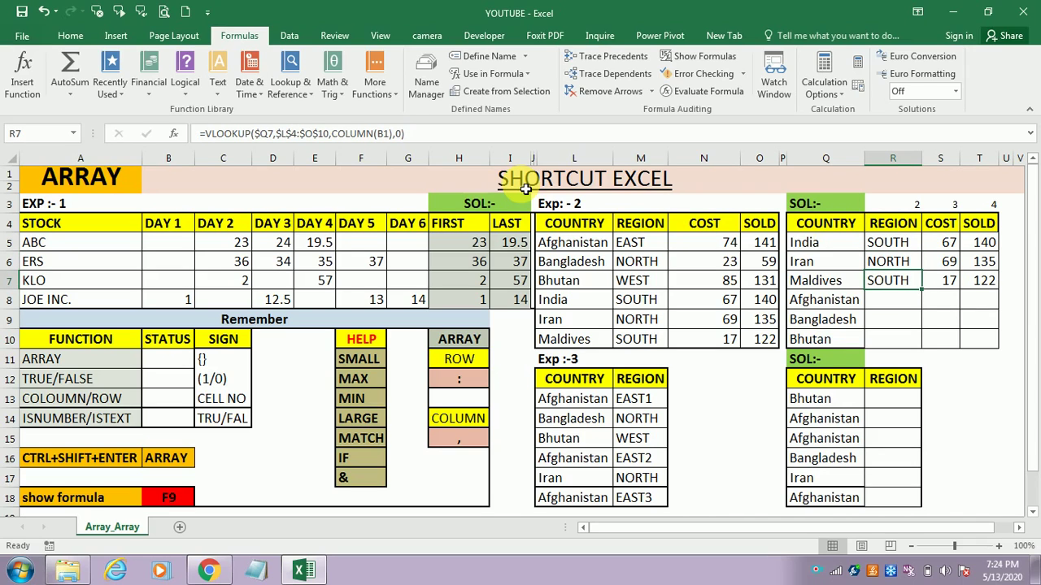
# Fill the Maldives VLOOKUP formulas in R7:T7 down through row 10 for Afghanistan, Bangladesh and Bhutan
pyautogui.press('Down')
pyautogui.press('Down')
pyautogui.press('Down')
pyautogui.hotkey('shift', 'Up')
pyautogui.hotkey('shift', 'Up')
pyautogui.hotkey('shift', 'Up')
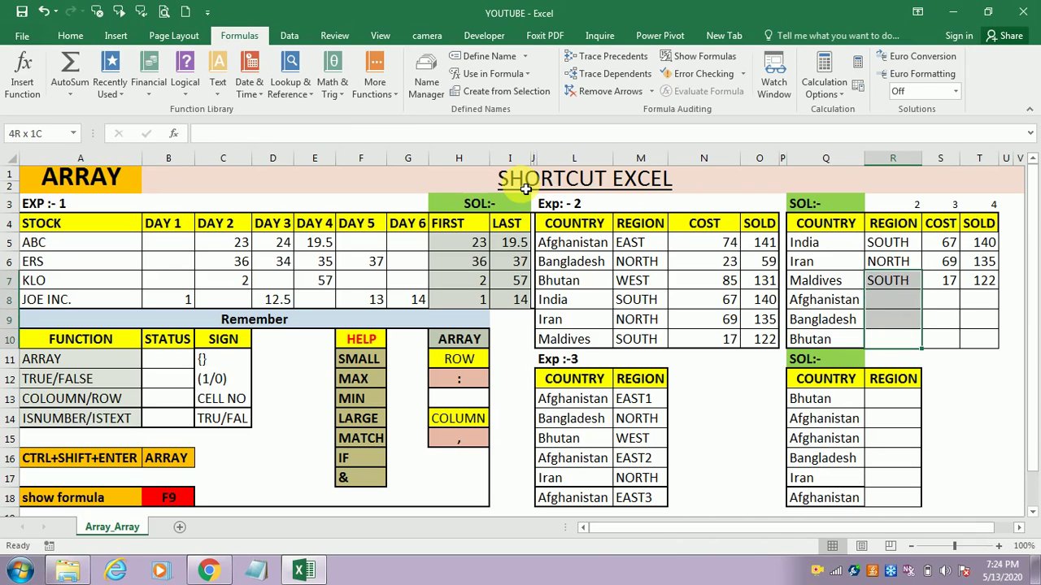
pyautogui.hotkey('shift', 'Right')
pyautogui.hotkey('shift', 'Right')
pyautogui.hotkey('ctrl', 'd')
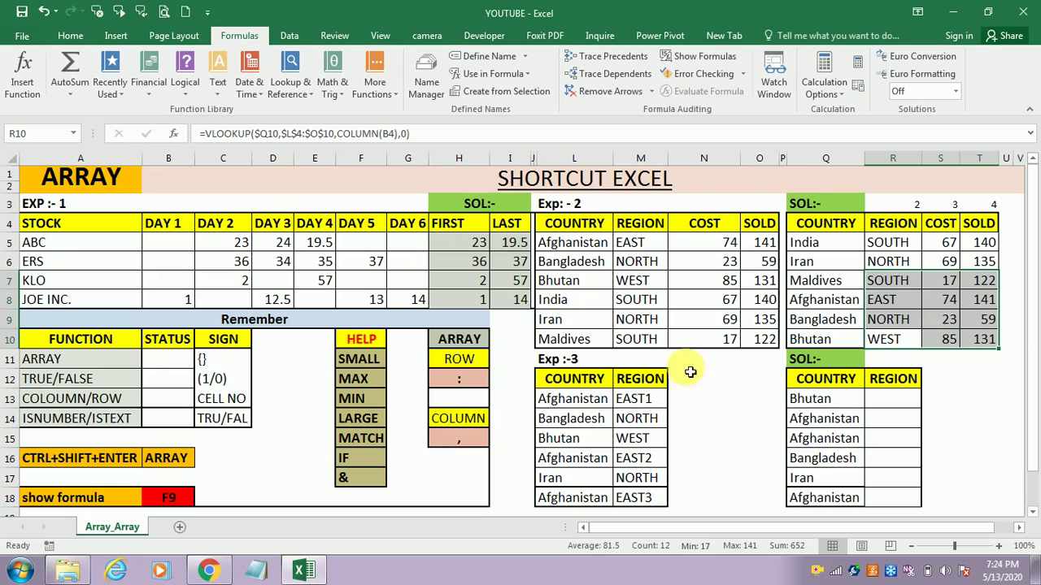
# Examine the Exp 3 country and region table and the repeated countries in its solution table
pyautogui.click(885, 407)
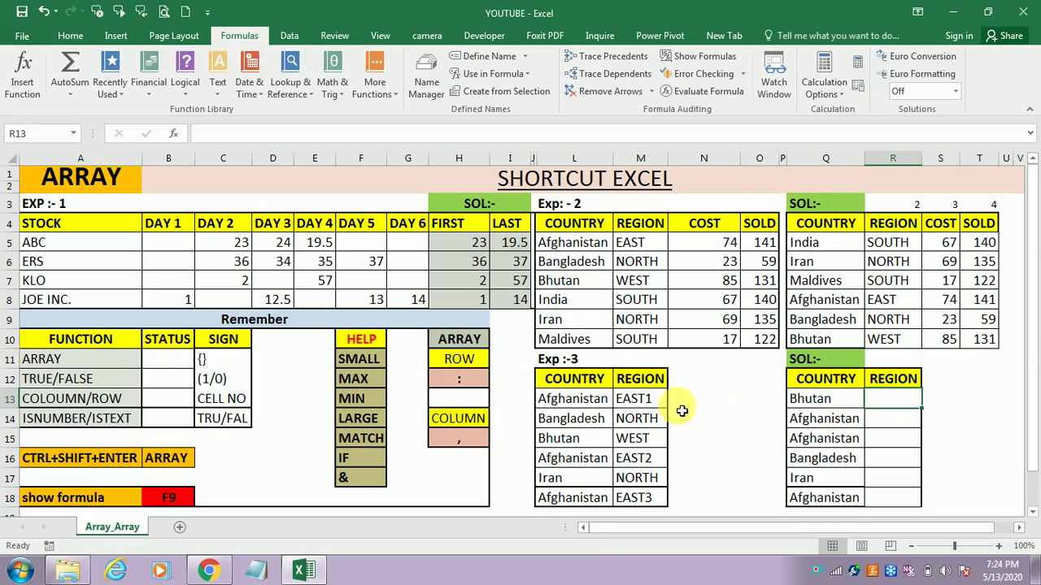
pyautogui.click(579, 400)
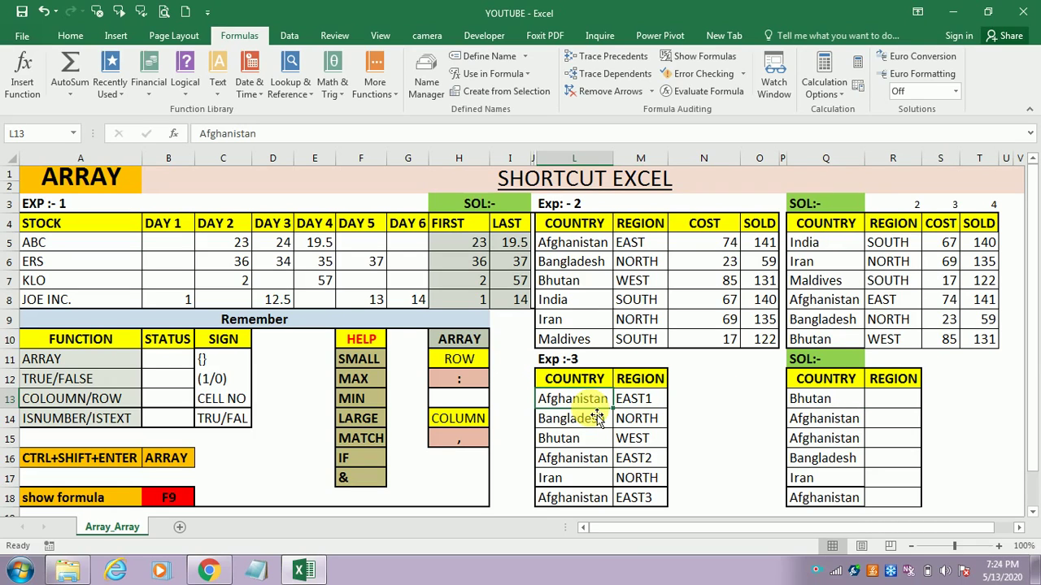
pyautogui.click(880, 396)
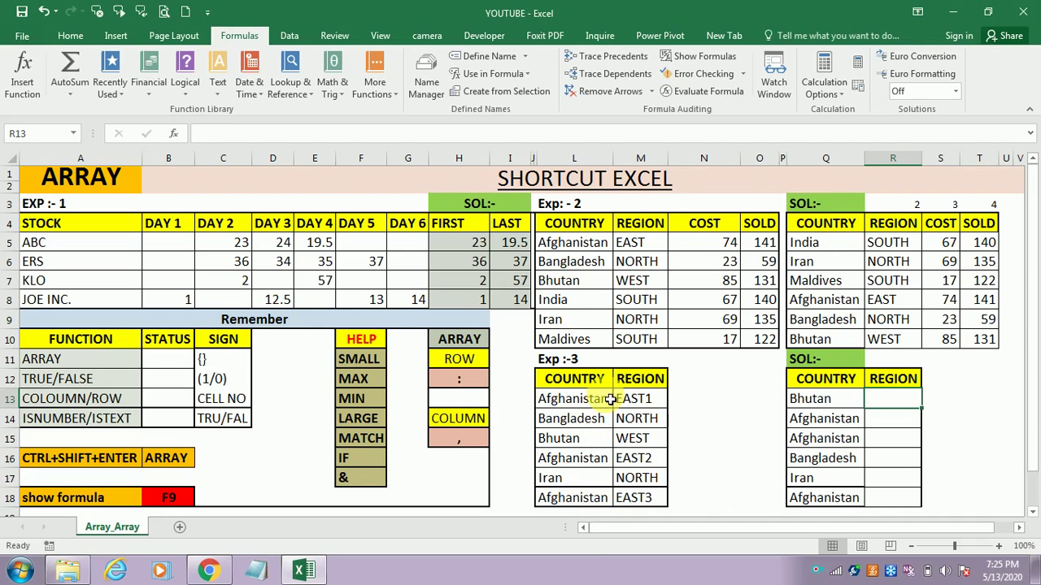
pyautogui.click(851, 424)
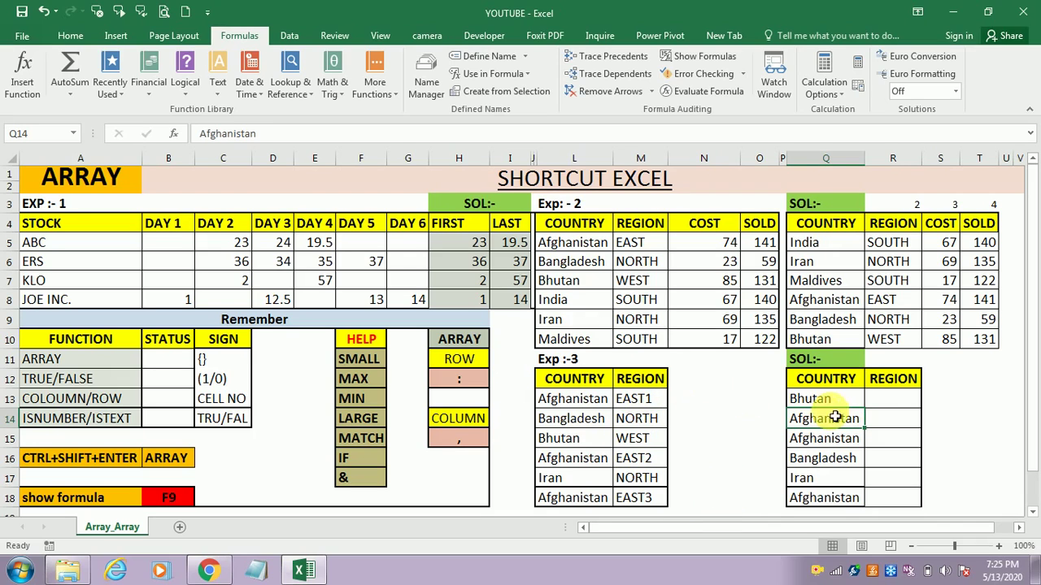
pyautogui.click(885, 410)
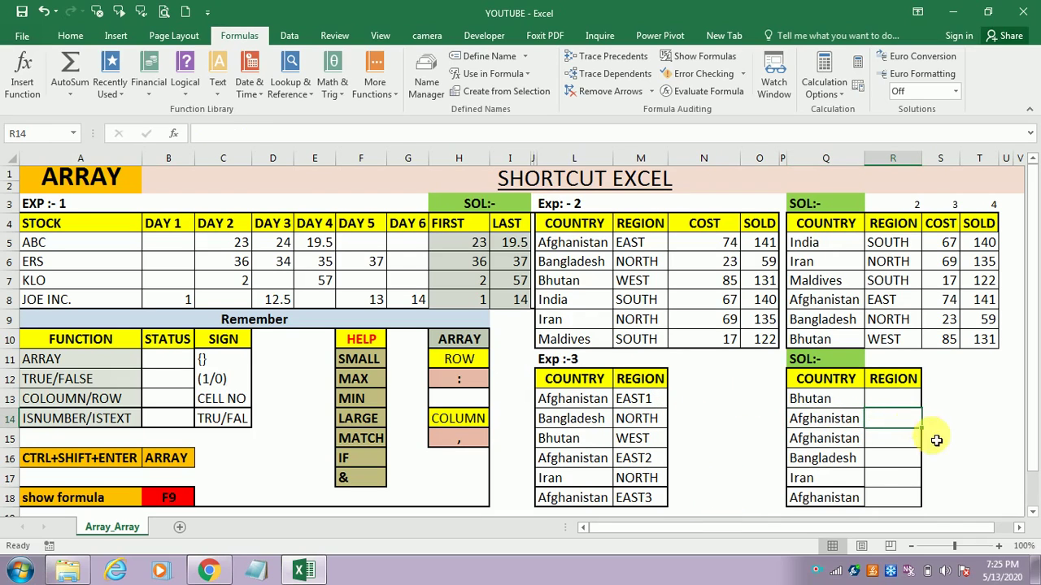
pyautogui.click(873, 511)
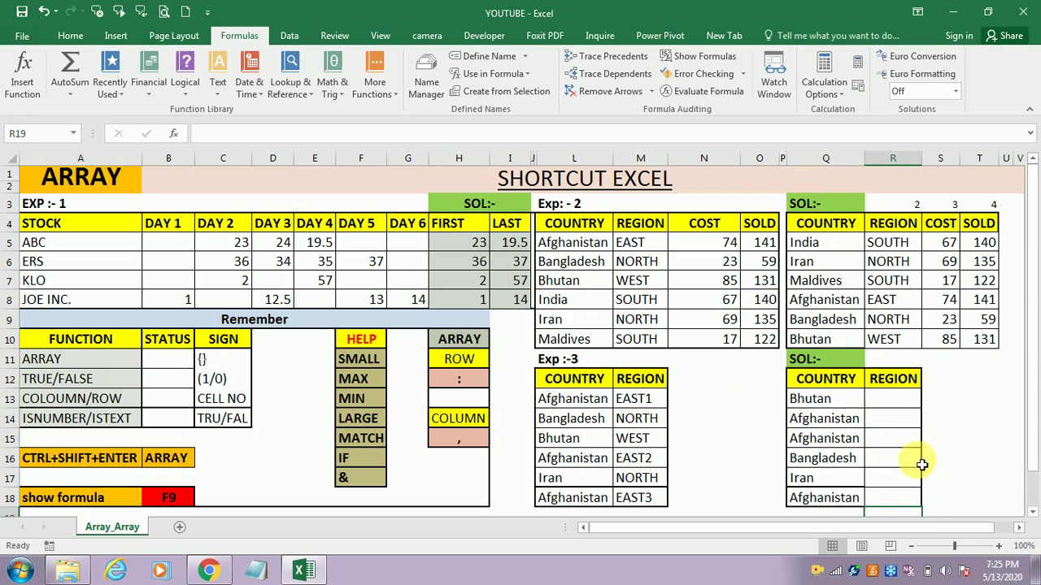
# Try to look up Bhutan's region in R13 with =VLOOKUP(Q13,$L$12:$M$18,2,0)
pyautogui.click(882, 404)
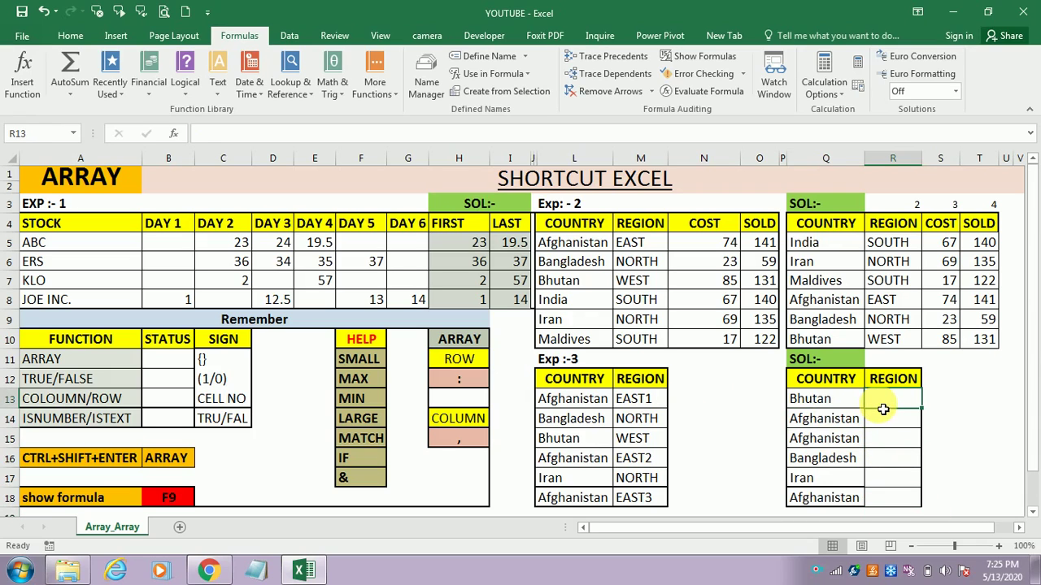
pyautogui.write('=VLOOKUP(')
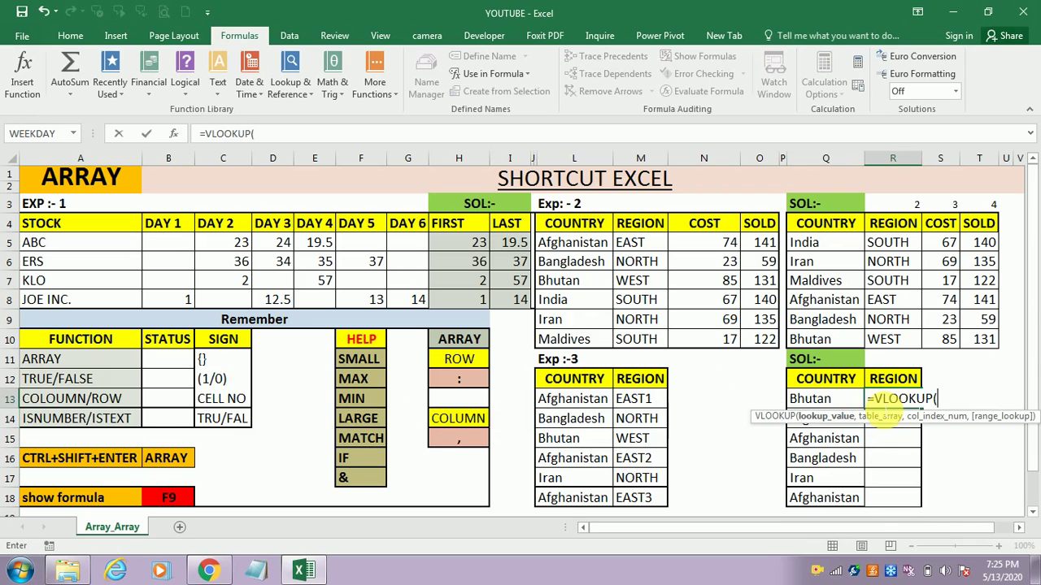
pyautogui.click(814, 403)
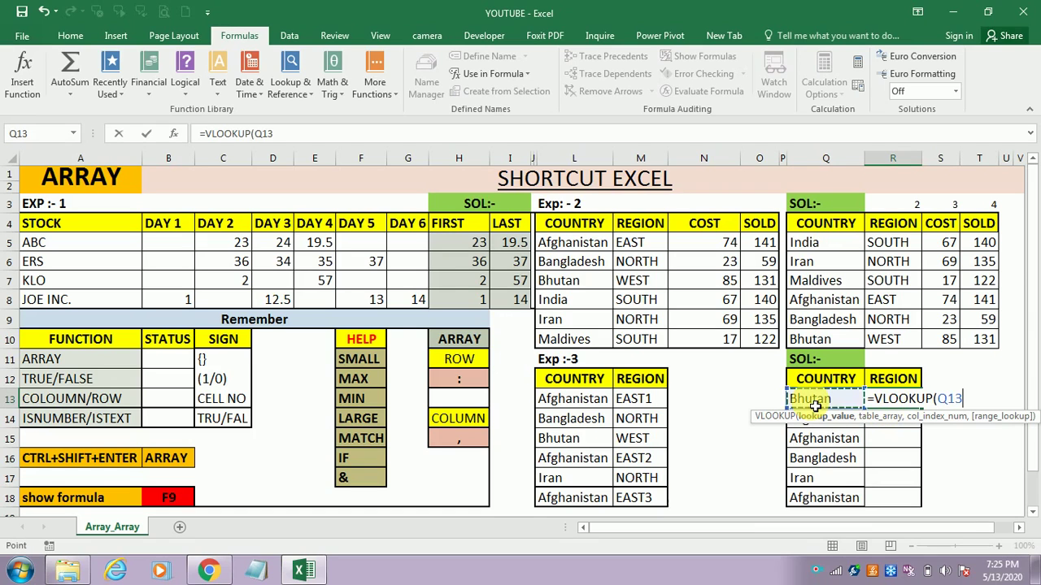
pyautogui.write(',')
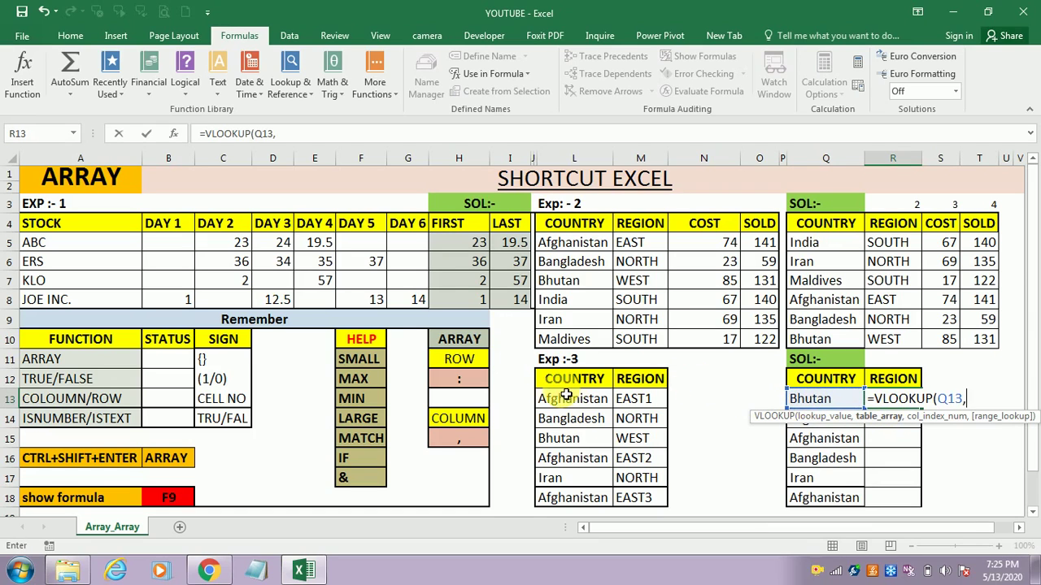
pyautogui.moveTo(572, 384); pyautogui.dragTo(641, 498)
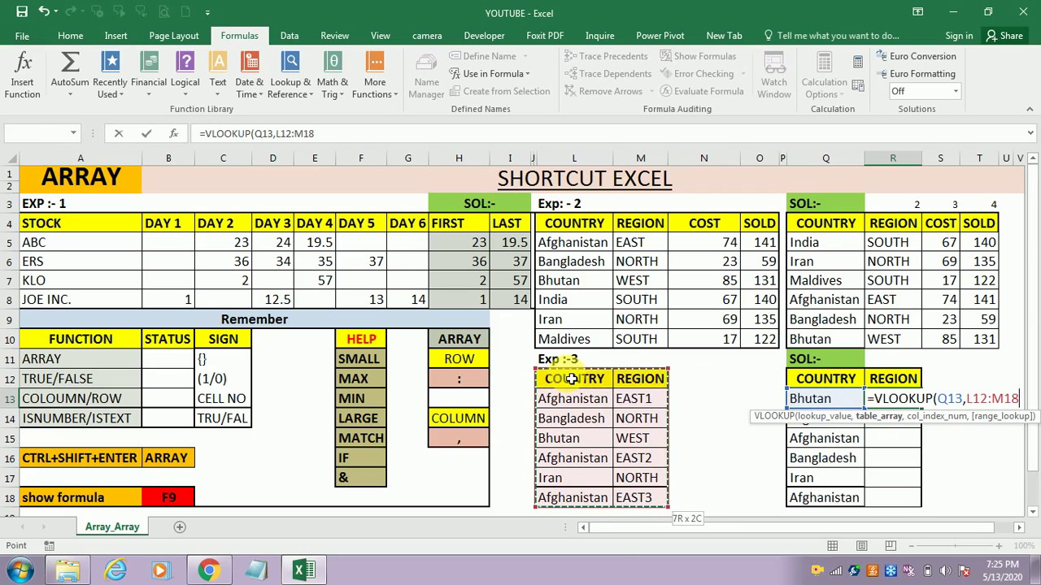
pyautogui.press('F4')
pyautogui.write(',')
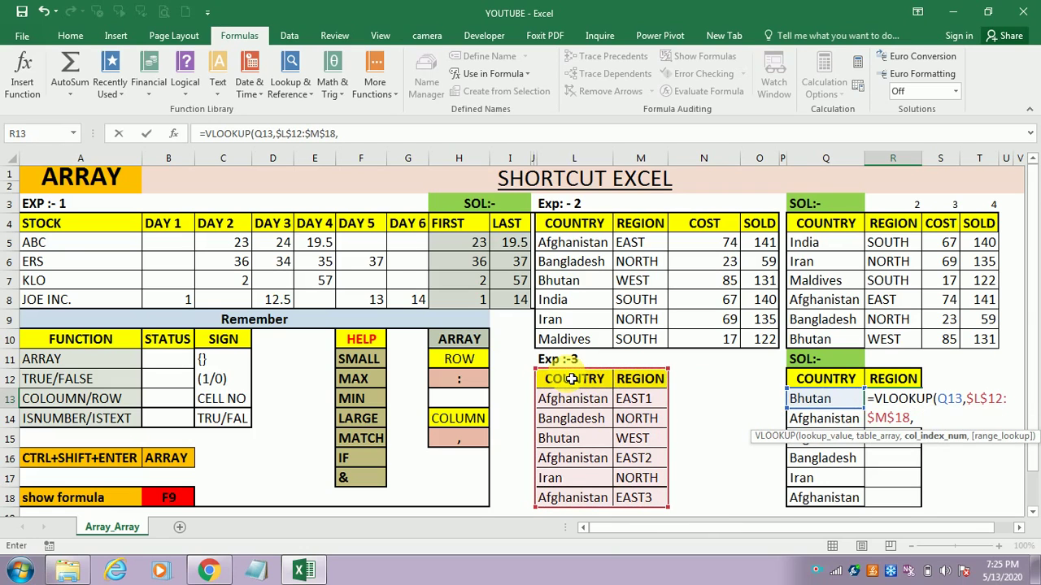
pyautogui.write('2,0')
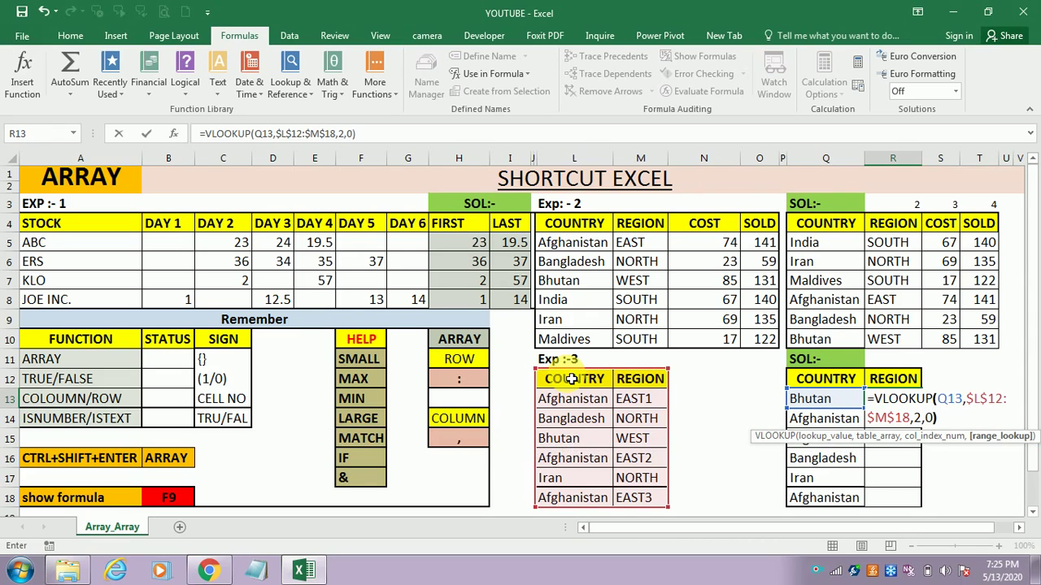
pyautogui.press('Return')
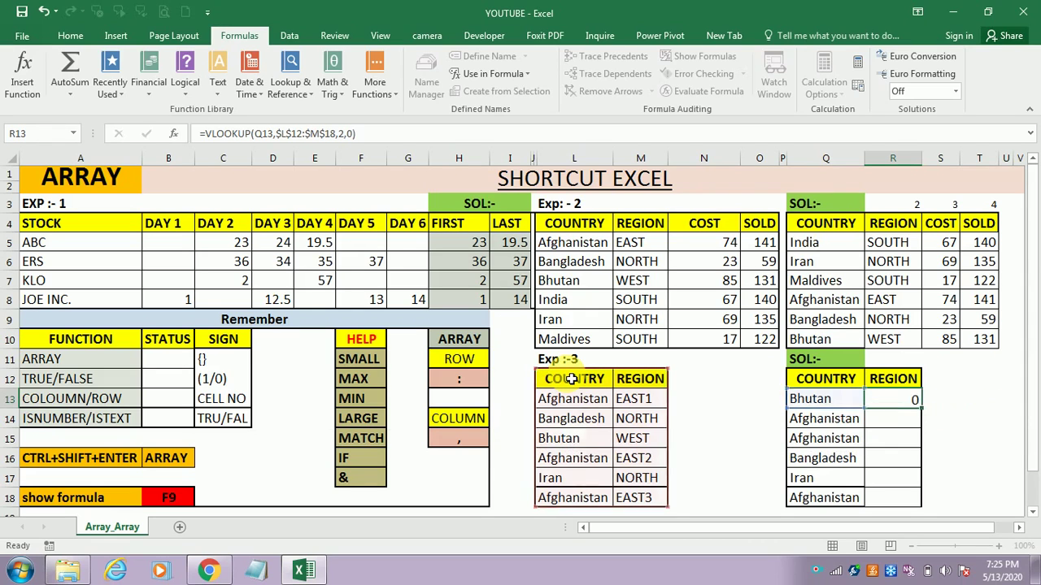
# Fill R13's VLOOKUP down through R18, and clear the region results from R13:R18
pyautogui.press('Down')
pyautogui.press('Down')
pyautogui.press('Down')
pyautogui.press('Down')
pyautogui.hotkey('shift', 'Up')
pyautogui.hotkey('shift', 'Up')
pyautogui.hotkey('shift', 'Up')
pyautogui.hotkey('shift', 'Up')
pyautogui.hotkey('shift', 'Up')
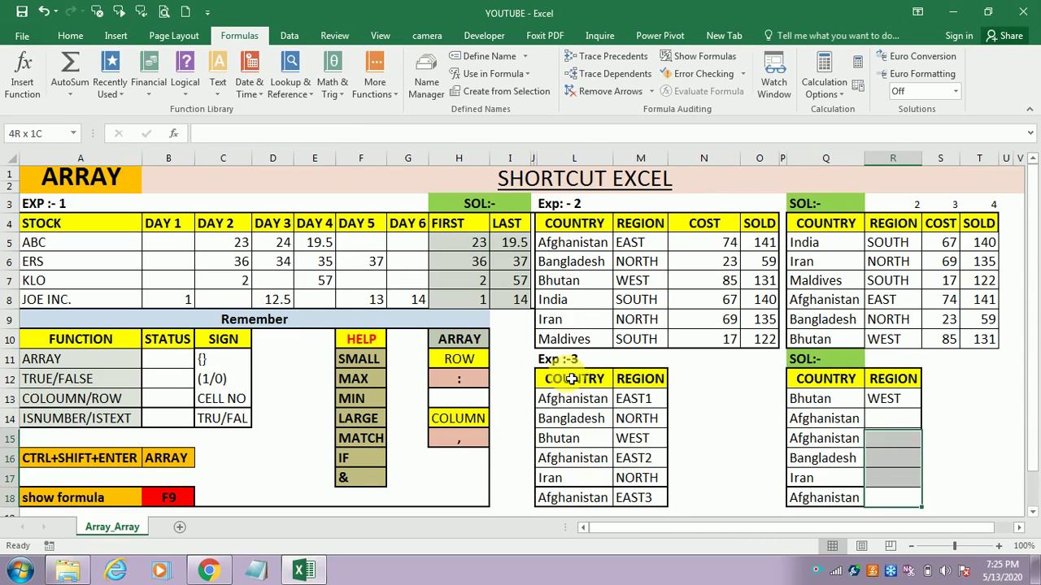
pyautogui.hotkey('ctrl', 'd')
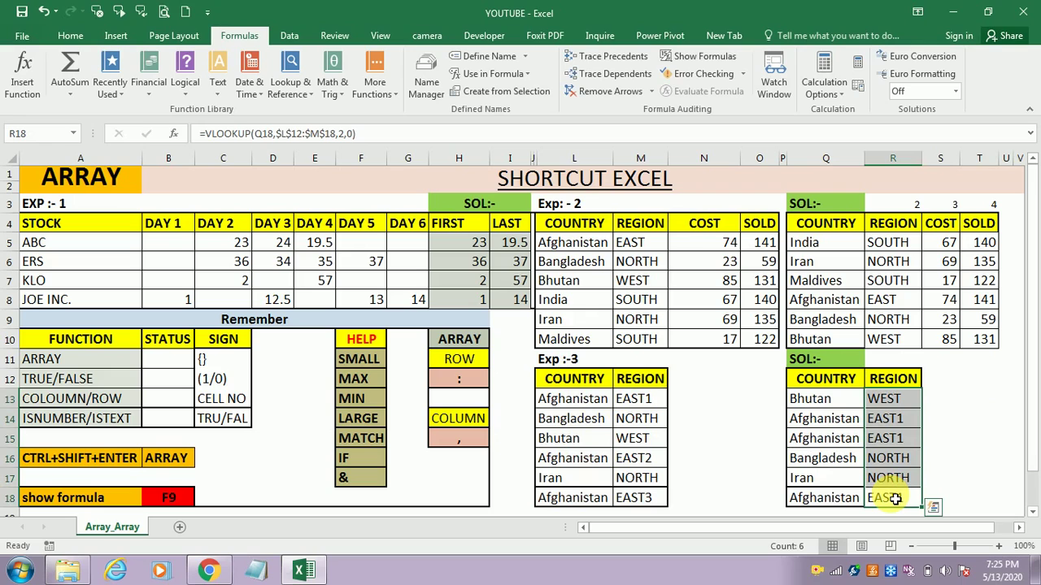
pyautogui.press('Delete')
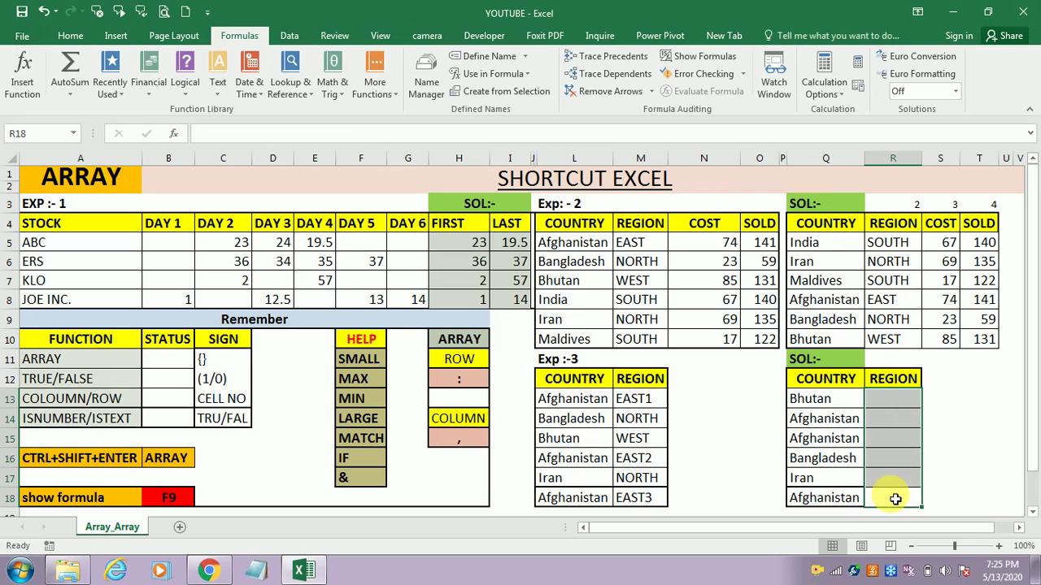
# Start an INDEX formula in R13 with the absolute region range $M$12:$M$18 as its array
pyautogui.press('Up')
pyautogui.press('Down')
pyautogui.press('Up')
pyautogui.press('Up')
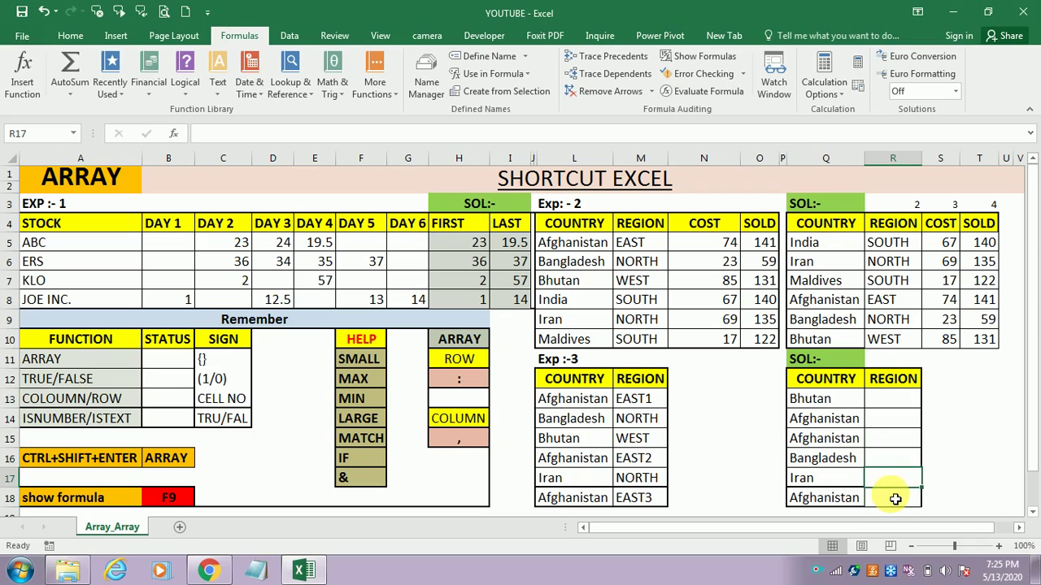
pyautogui.press('Up')
pyautogui.press('Up')
pyautogui.press('Up')
pyautogui.press('Up')
pyautogui.press('Down')
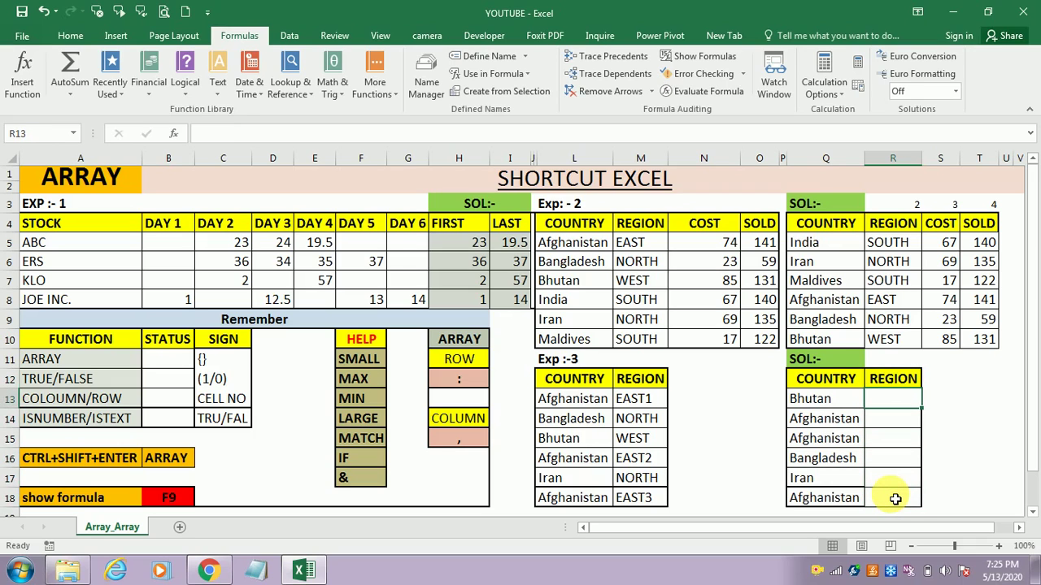
pyautogui.write('=INDEX(')
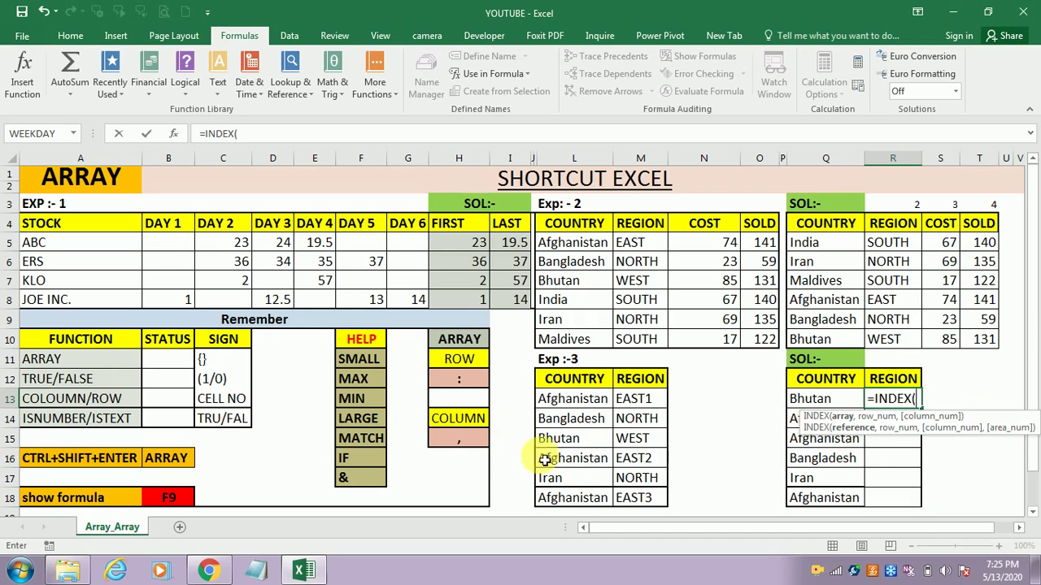
pyautogui.click(643, 385)
pyautogui.hotkey('shift', 'Down')
pyautogui.hotkey('shift', 'Down')
pyautogui.hotkey('shift', 'Down')
pyautogui.hotkey('shift', 'Down')
pyautogui.hotkey('shift', 'Down')
pyautogui.hotkey('shift', 'Down')
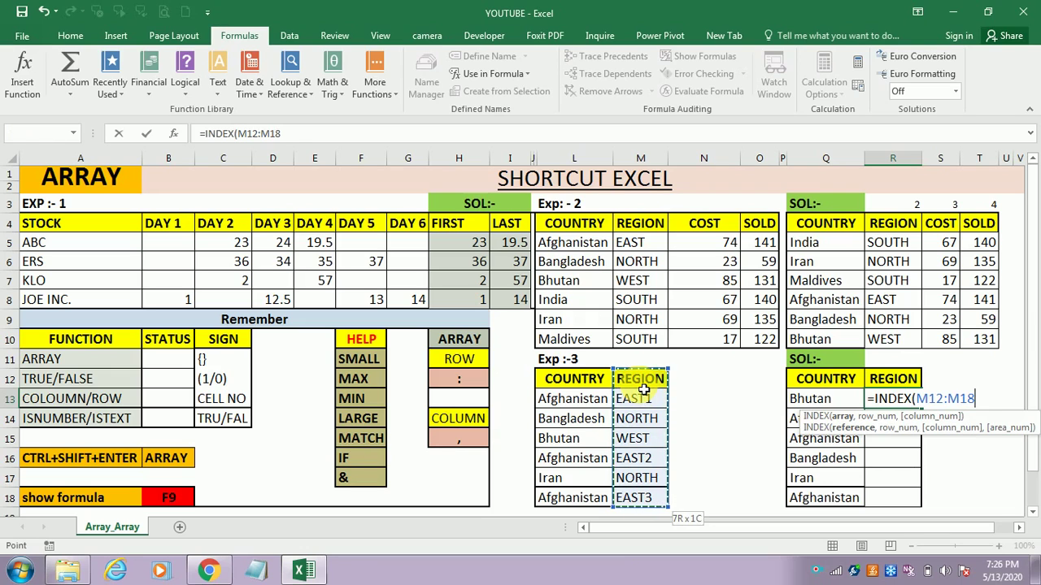
pyautogui.press('F4')
pyautogui.write(',')
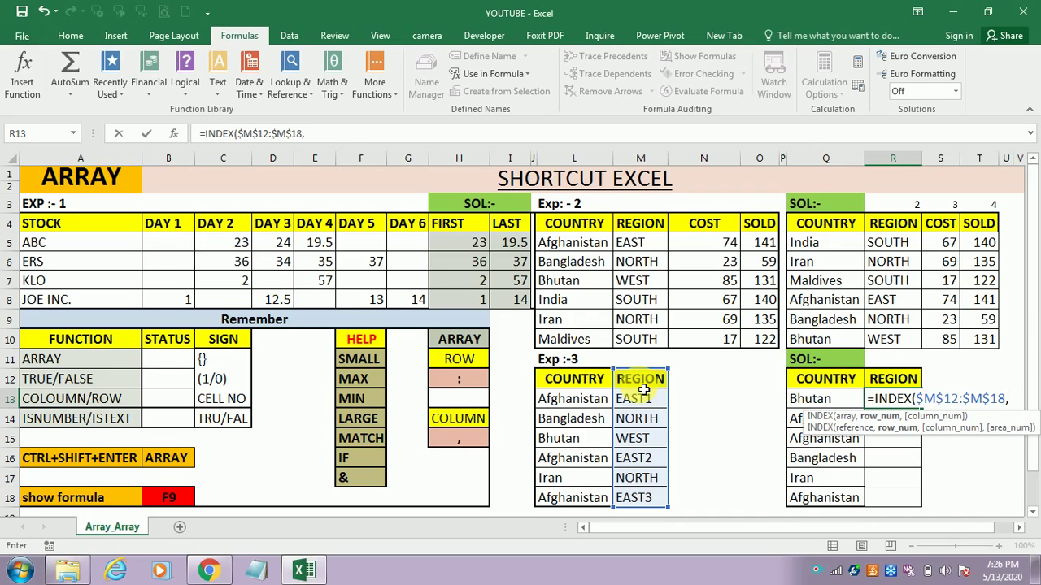
pyautogui.click(643, 389)
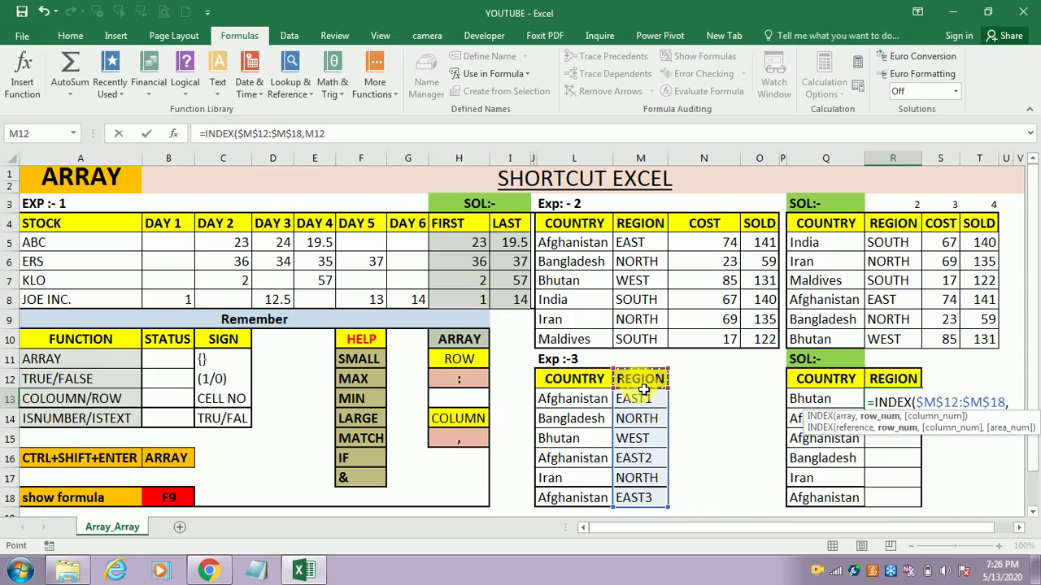
pyautogui.write('(')
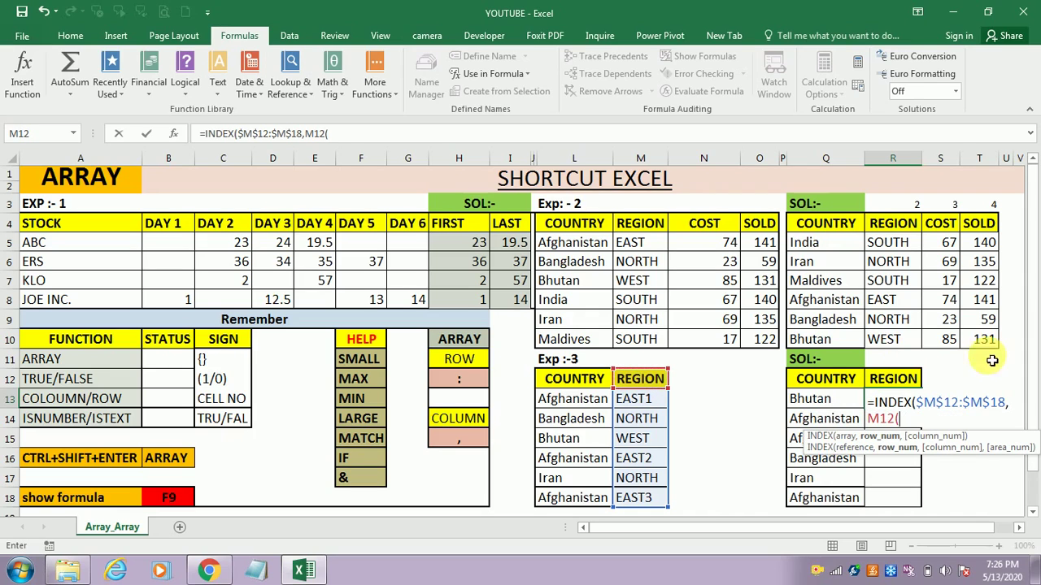
pyautogui.press('BackSpace')
pyautogui.press('BackSpace')
pyautogui.press('BackSpace')
pyautogui.press('BackSpace')
pyautogui.write('M')
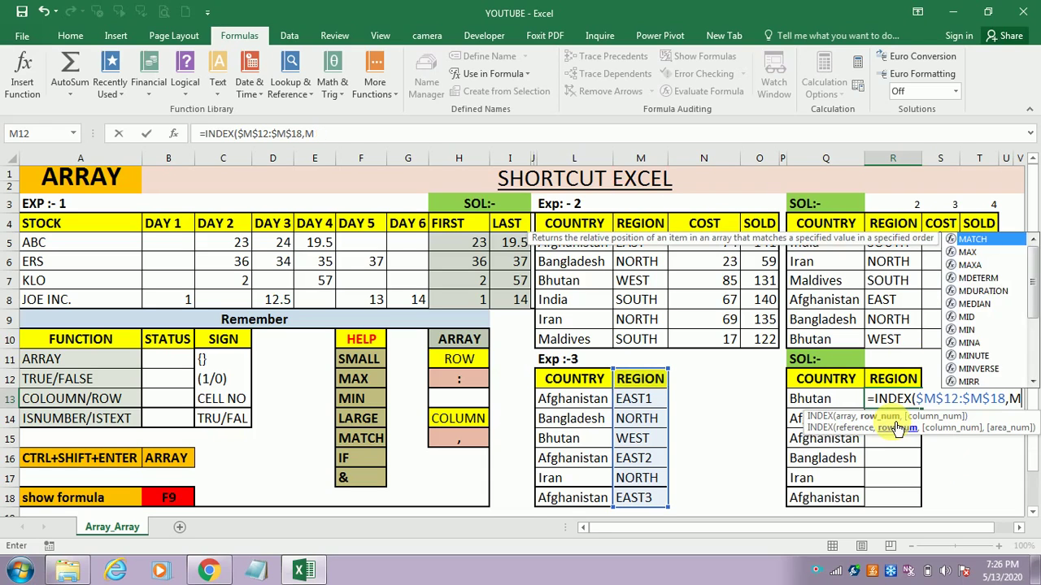
pyautogui.press('BackSpace')
# Nest an IF function as R13's INDEX row number, with the logical test $L$12:$L$18=Q13
pyautogui.write('IF')
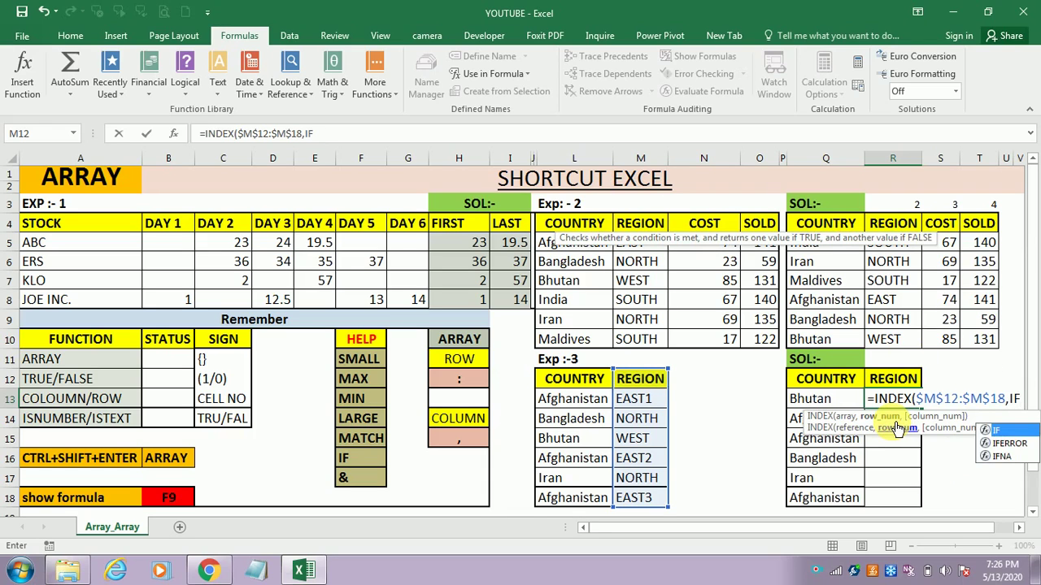
pyautogui.write('(')
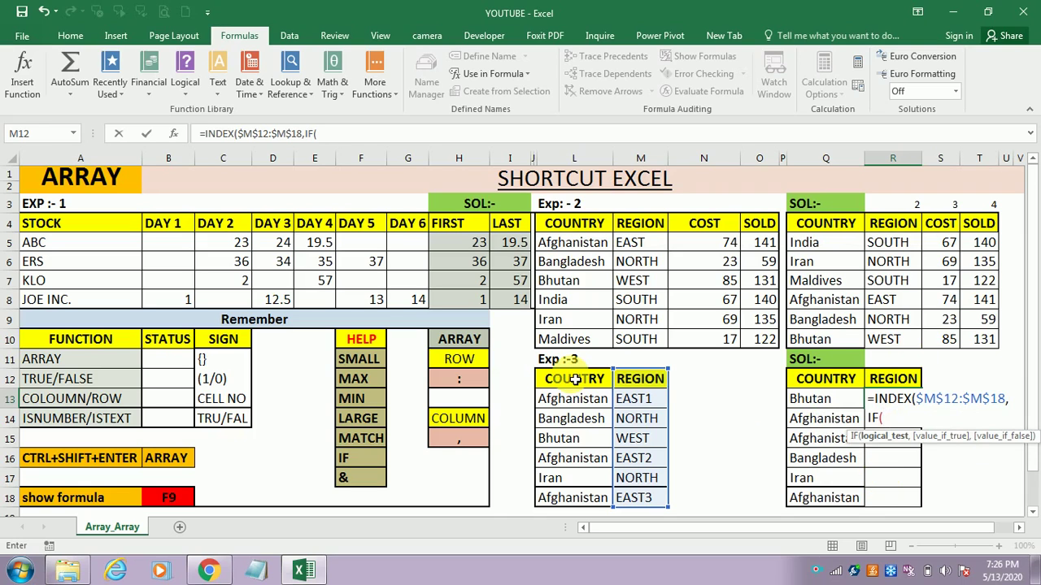
pyautogui.click(574, 379)
pyautogui.hotkey('shift', 'Down')
pyautogui.hotkey('shift', 'Down')
pyautogui.hotkey('shift', 'Down')
pyautogui.hotkey('shift', 'Down')
pyautogui.hotkey('shift', 'Down')
pyautogui.hotkey('shift', 'Down')
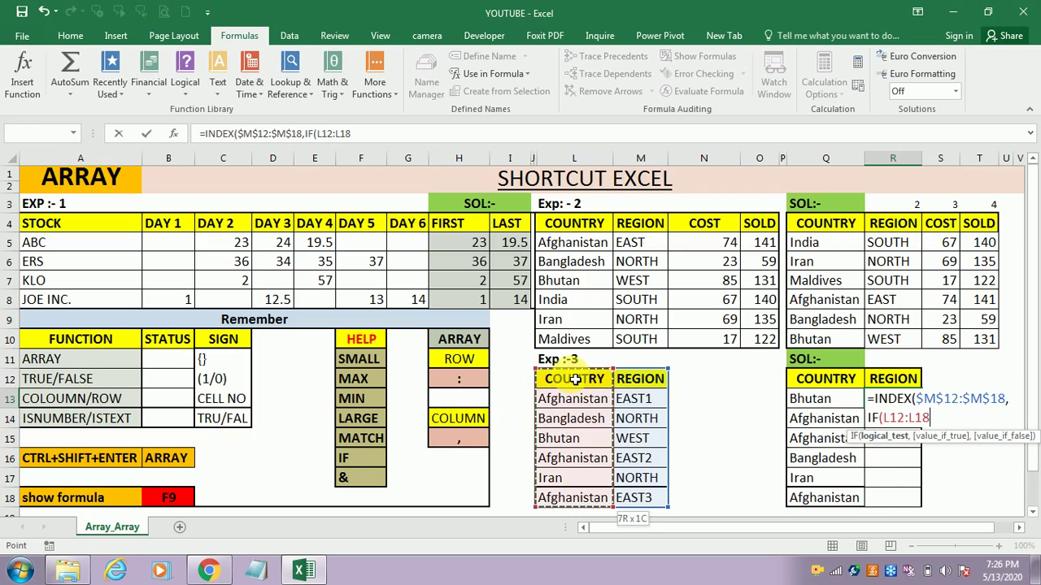
pyautogui.press('F4')
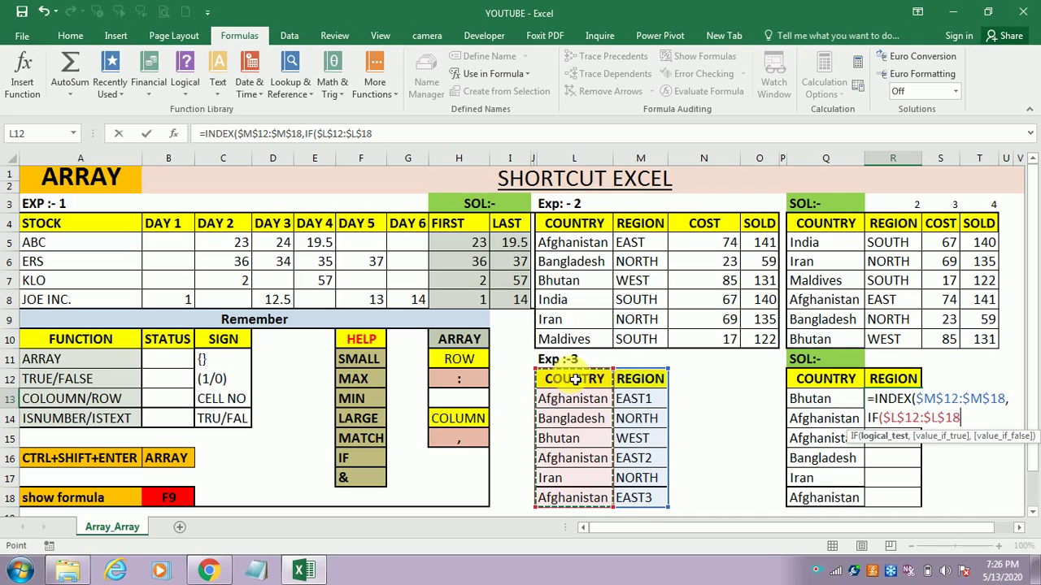
pyautogui.write('=')
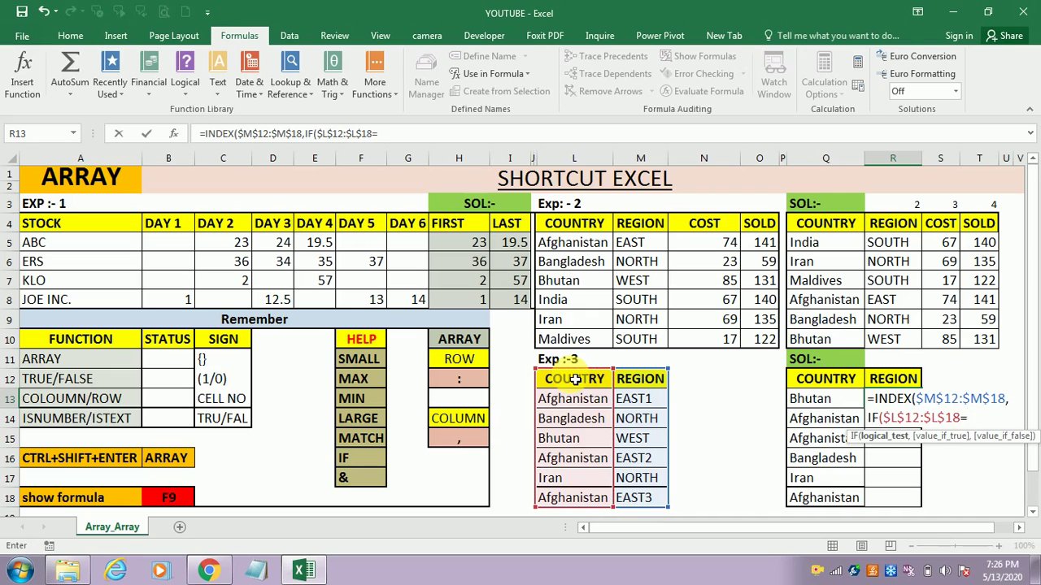
pyautogui.click(829, 399)
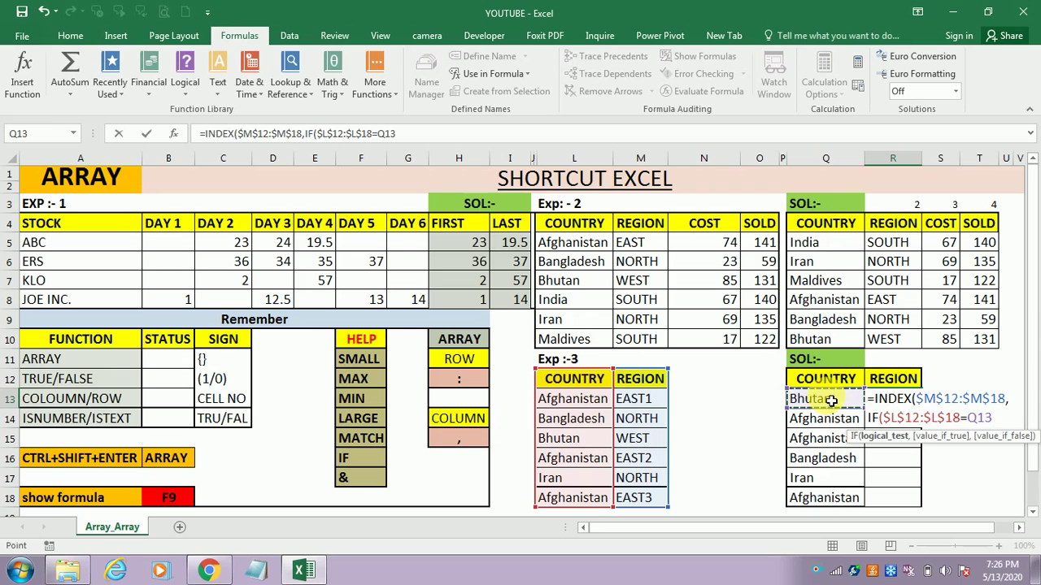
# Close the IF in R13's formula and add ROW($A$1:$A$7) after it, with both cell references absolute
pyautogui.write(')')
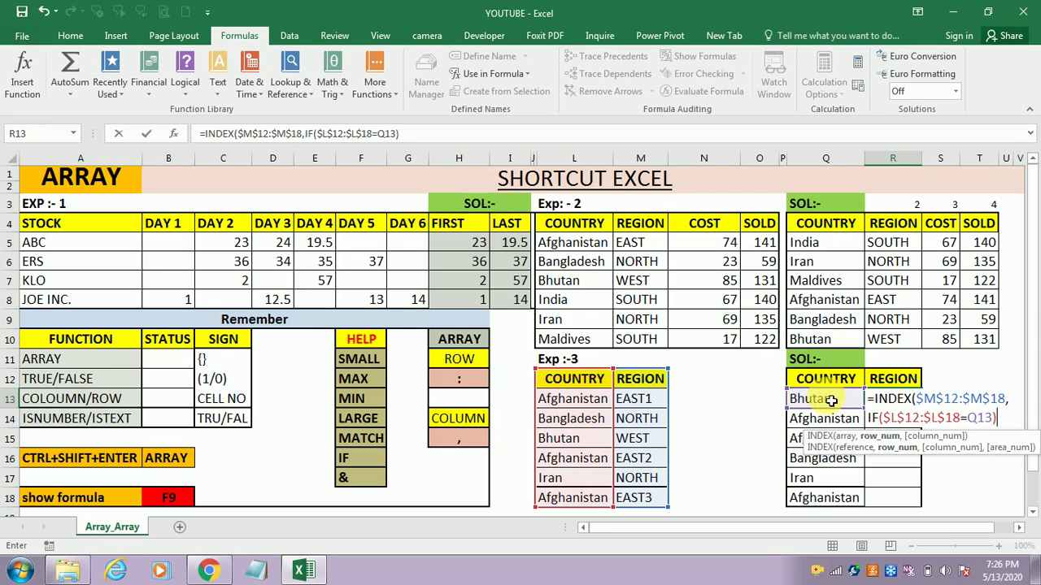
pyautogui.write(',')
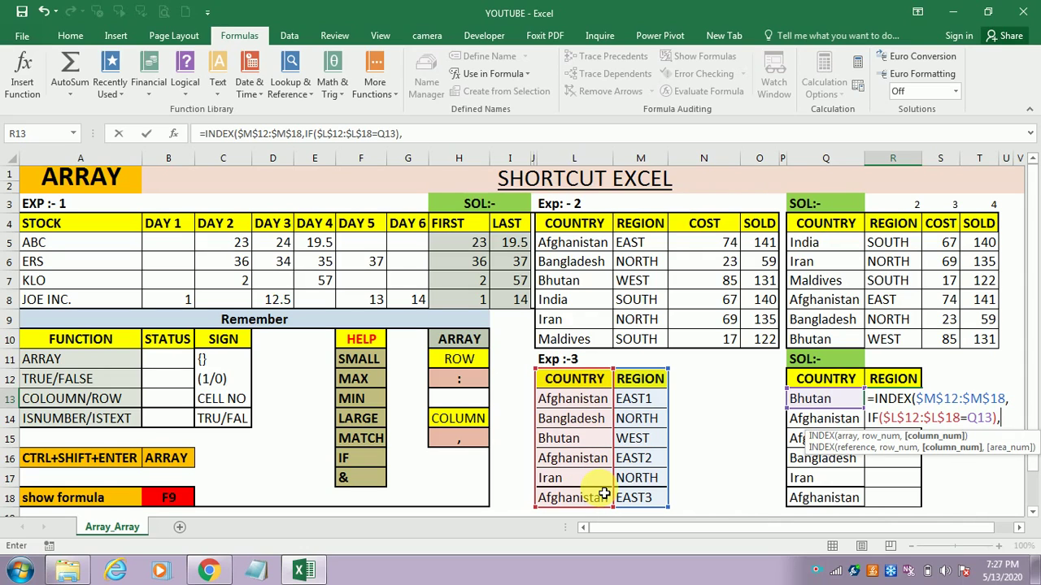
pyautogui.write('ROW(')
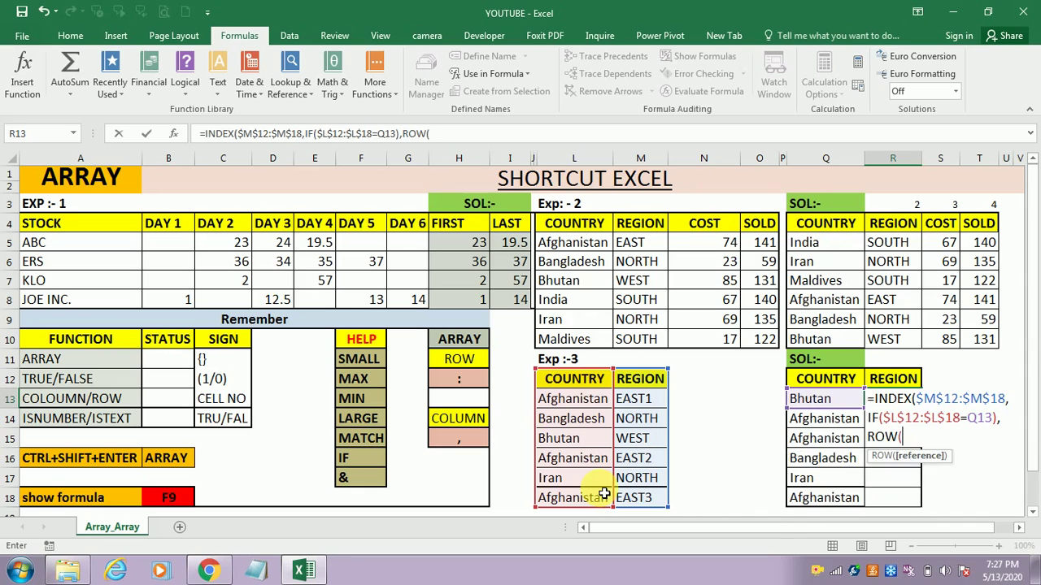
pyautogui.write('A1:$A$')
pyautogui.write('7')
pyautogui.press('F4')
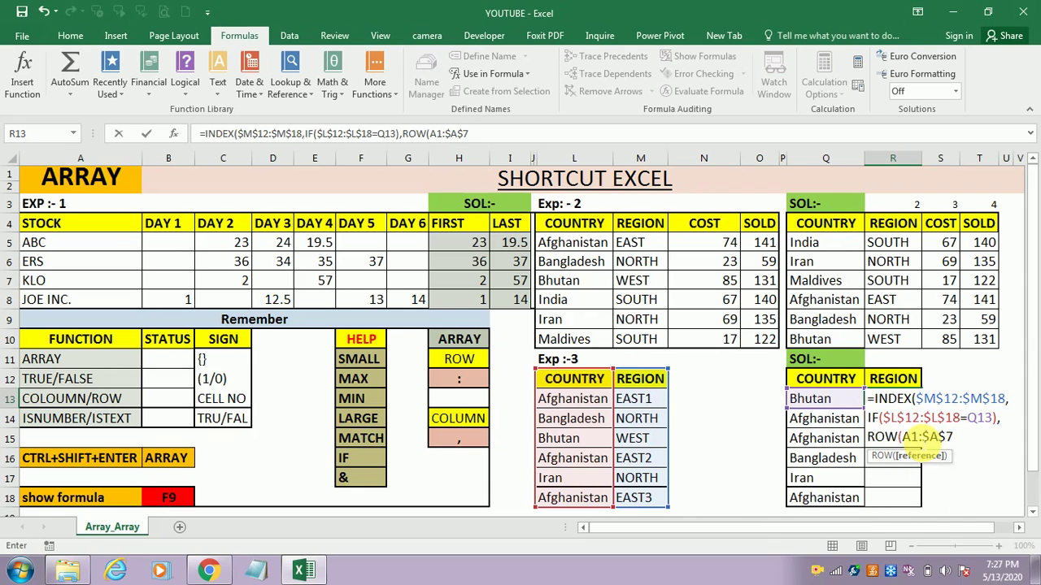
pyautogui.click(917, 437)
pyautogui.press('F4')
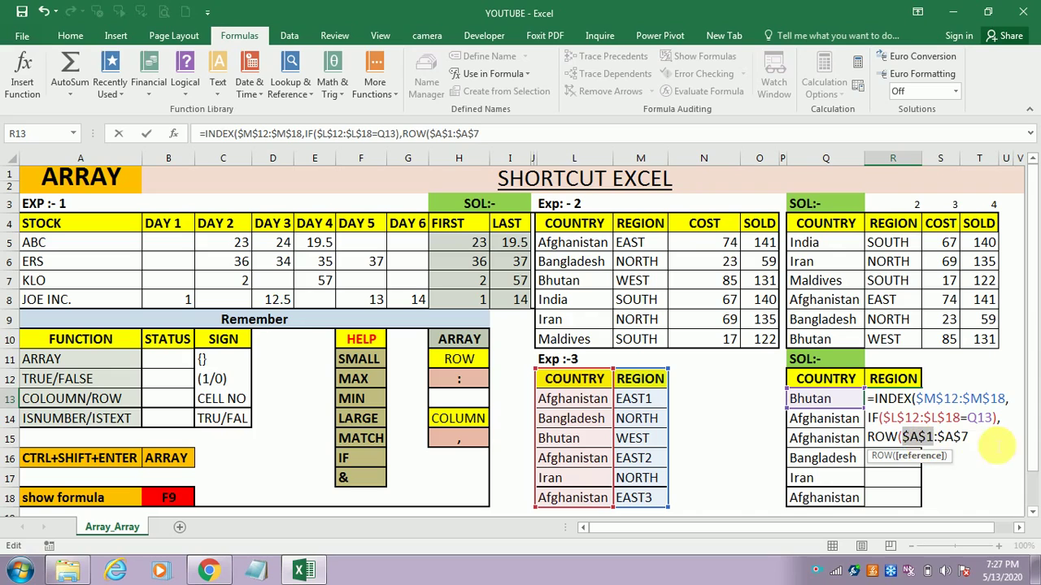
pyautogui.click(976, 438)
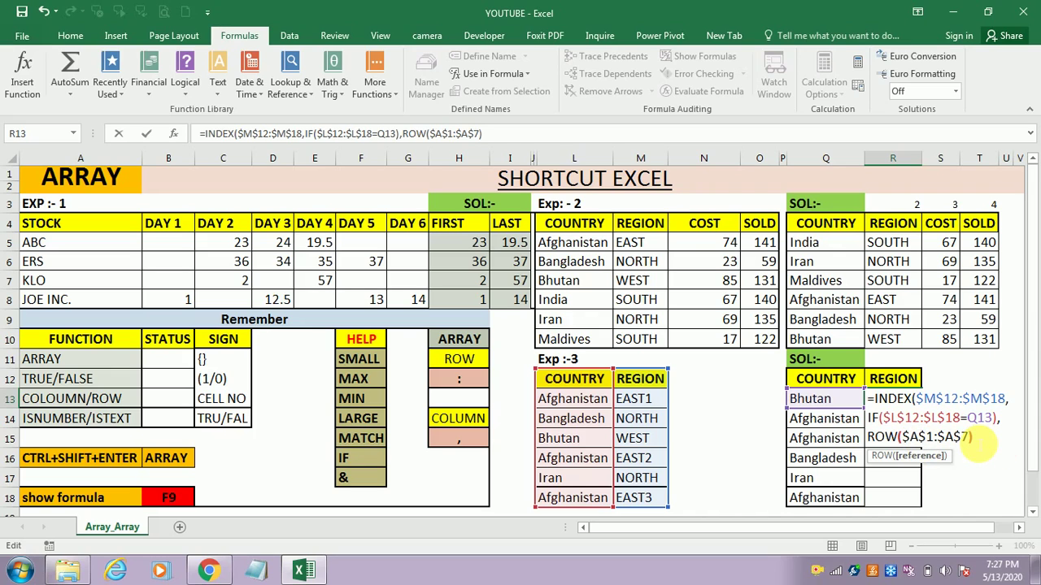
pyautogui.write(')')
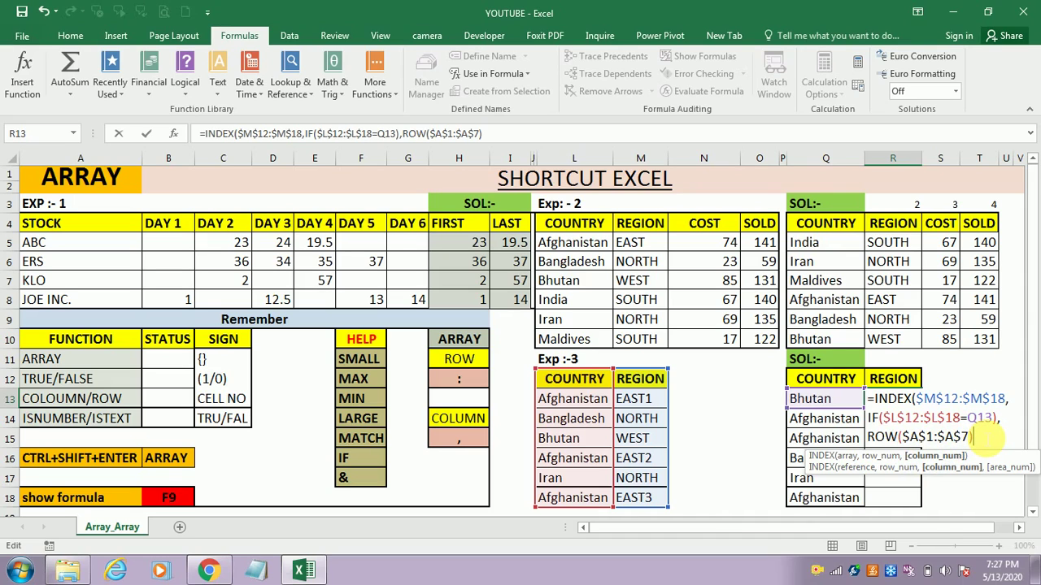
pyautogui.write(',')
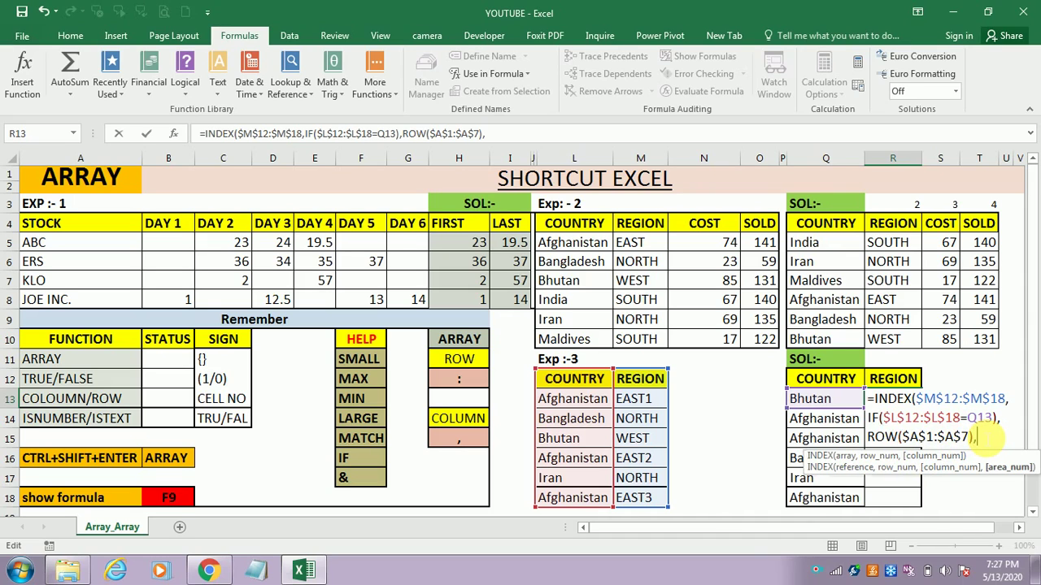
pyautogui.press('BackSpace')
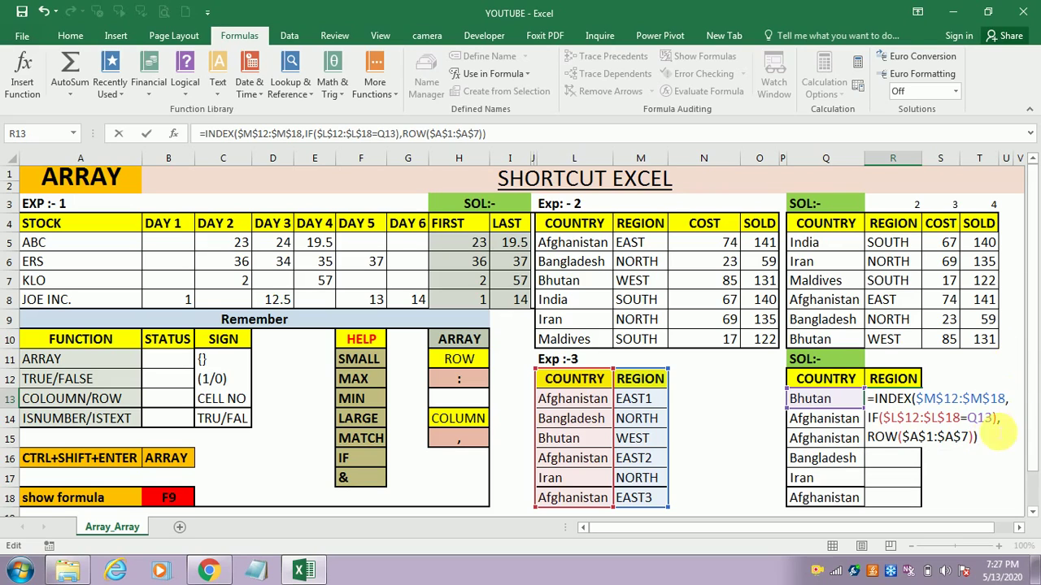
# Wrap the IF part of R13's INDEX row number in a SMALL function and remove the extra closing parenthesis
pyautogui.click(1007, 418)
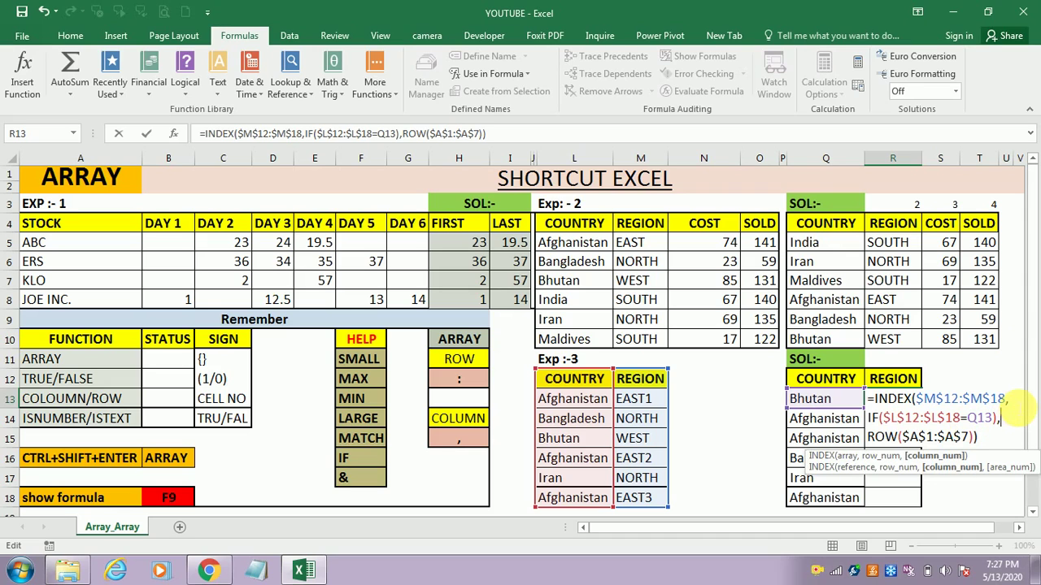
pyautogui.click(1009, 399)
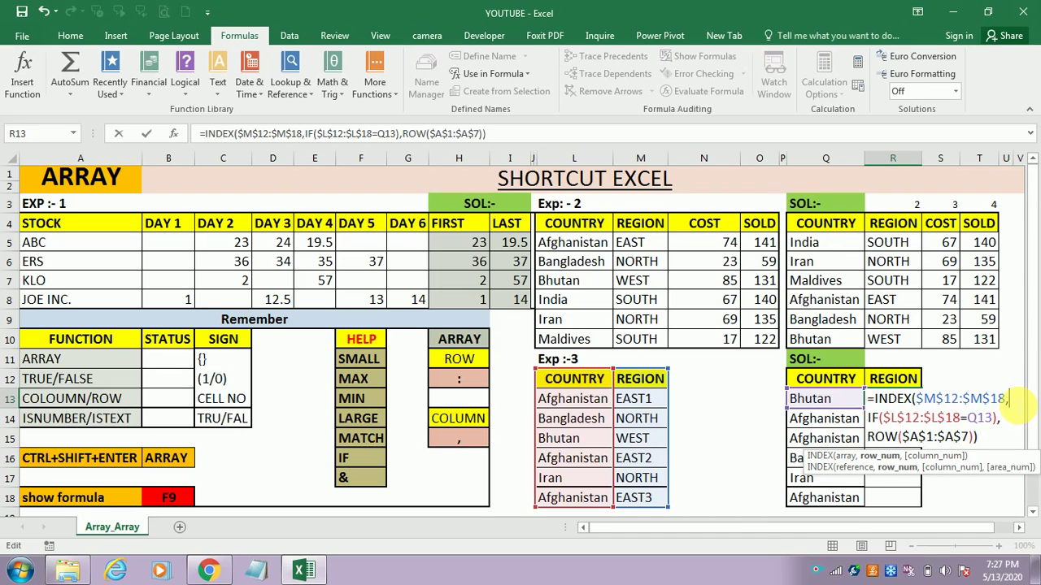
pyautogui.write('SMALL')
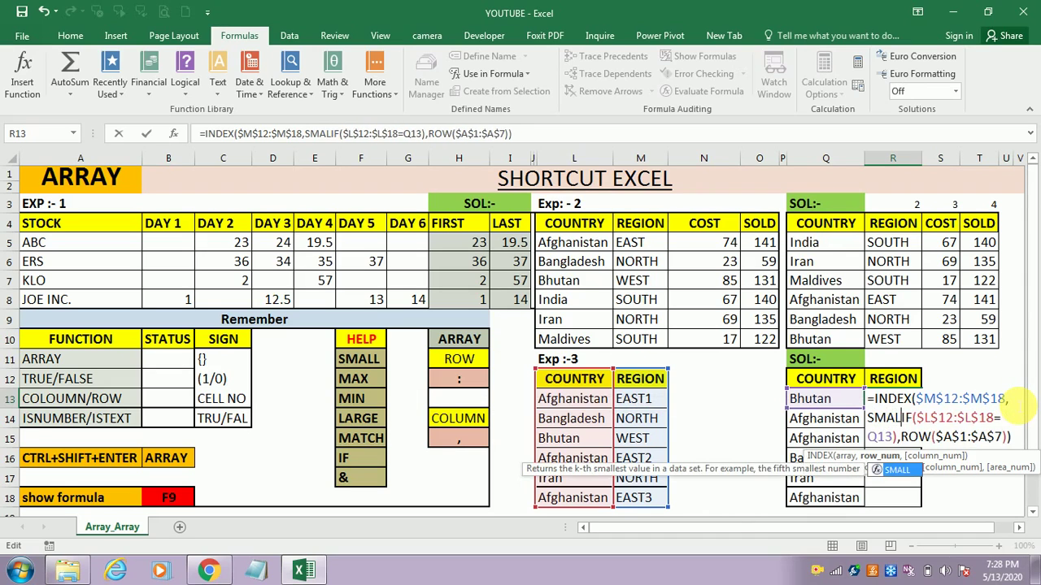
pyautogui.write('(')
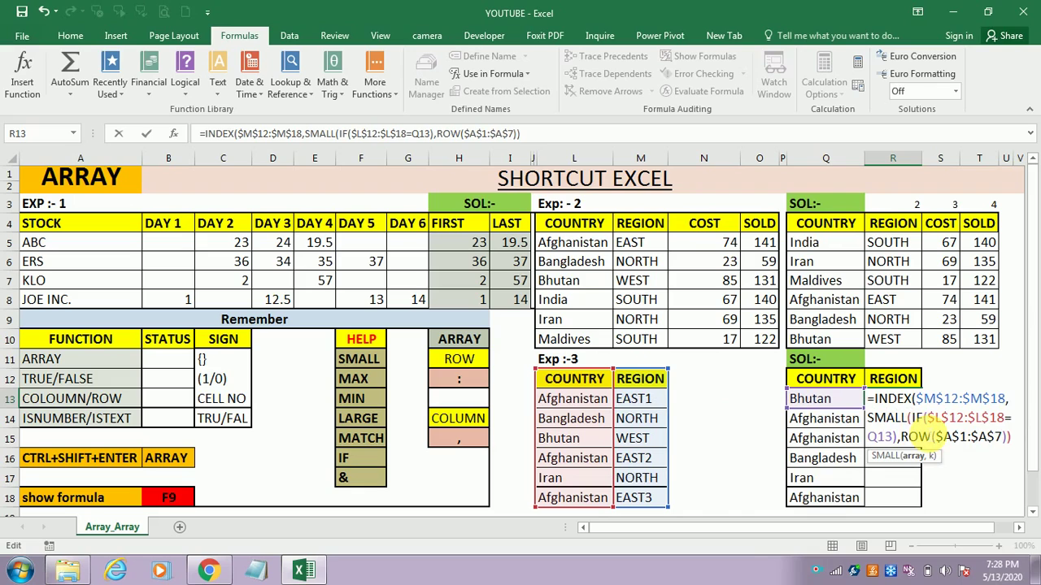
pyautogui.click(1018, 439)
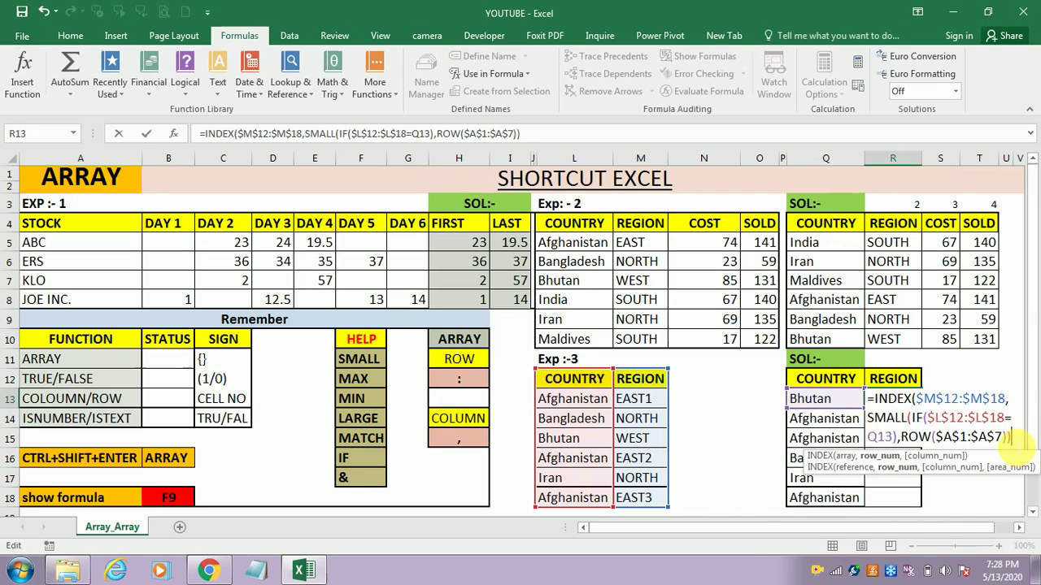
pyautogui.press('BackSpace')
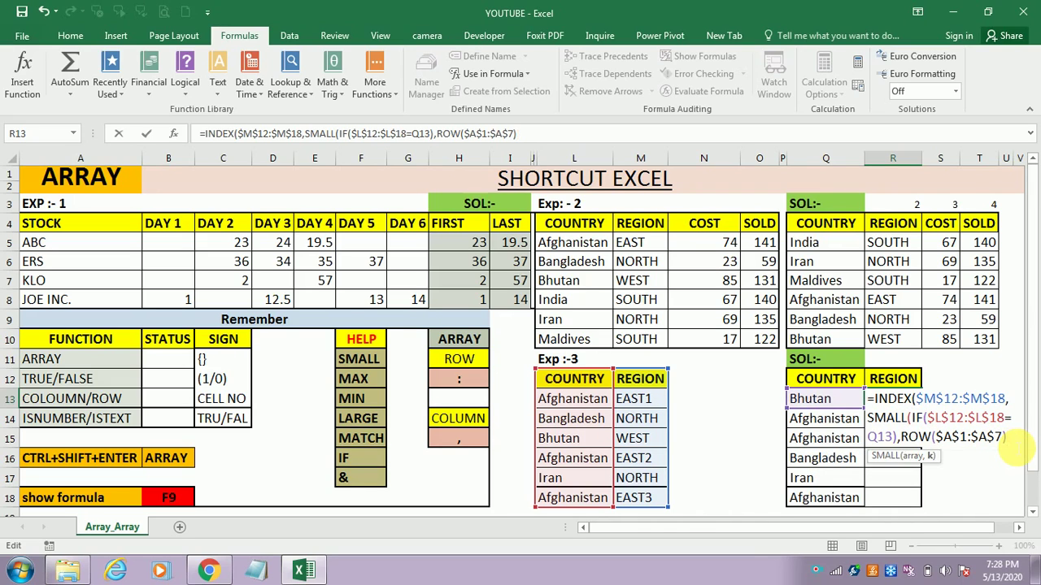
pyautogui.write(',')
pyautogui.press('BackSpace')
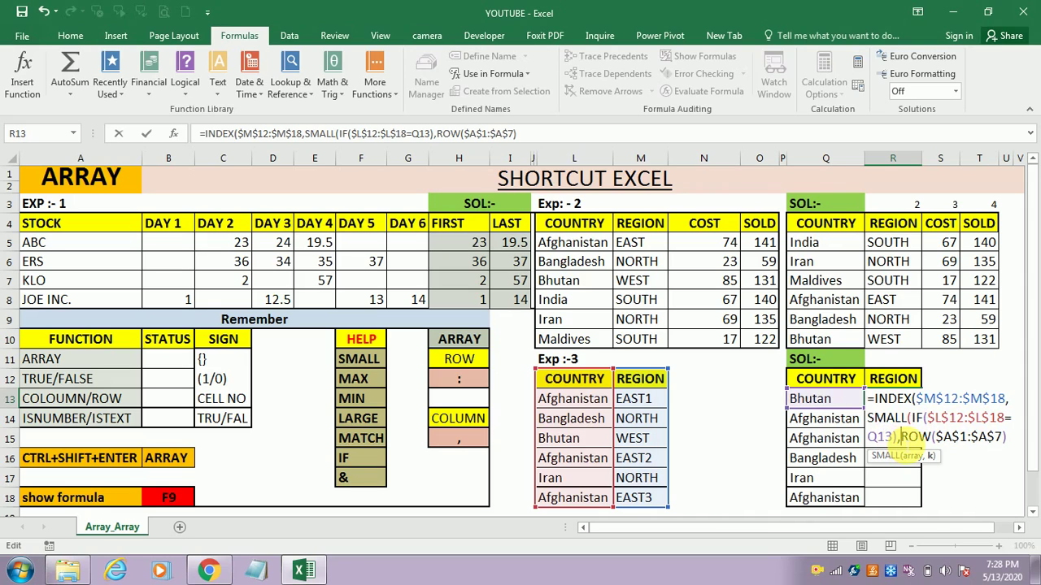
# Make ROW($A$1:$A$7) the IF's value if true and "" its value if false, closing the IF after them
pyautogui.click(893, 438)
pyautogui.press('Right')
pyautogui.press('BackSpace')
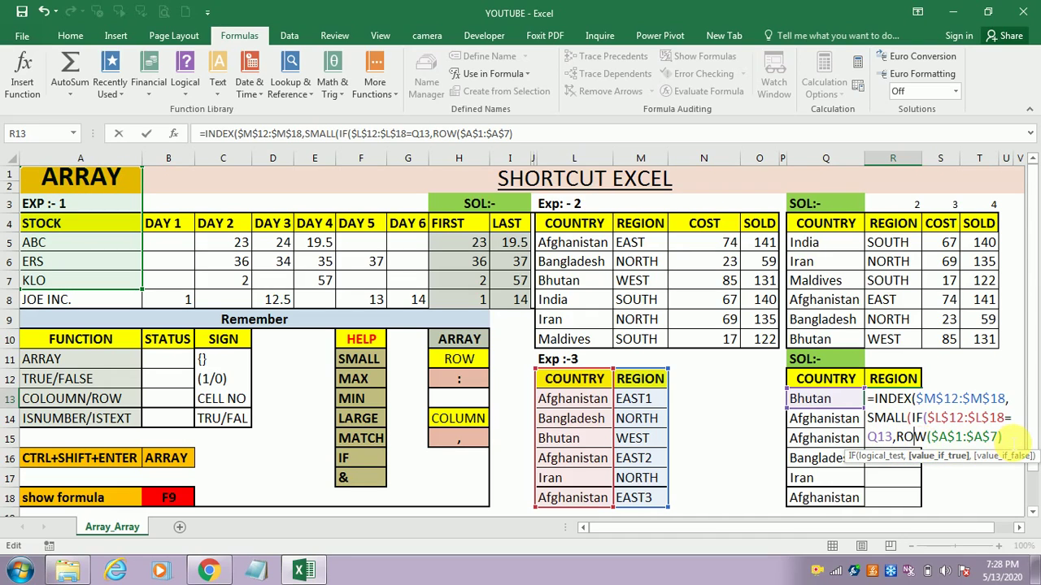
pyautogui.click(1012, 441)
pyautogui.write(',""')
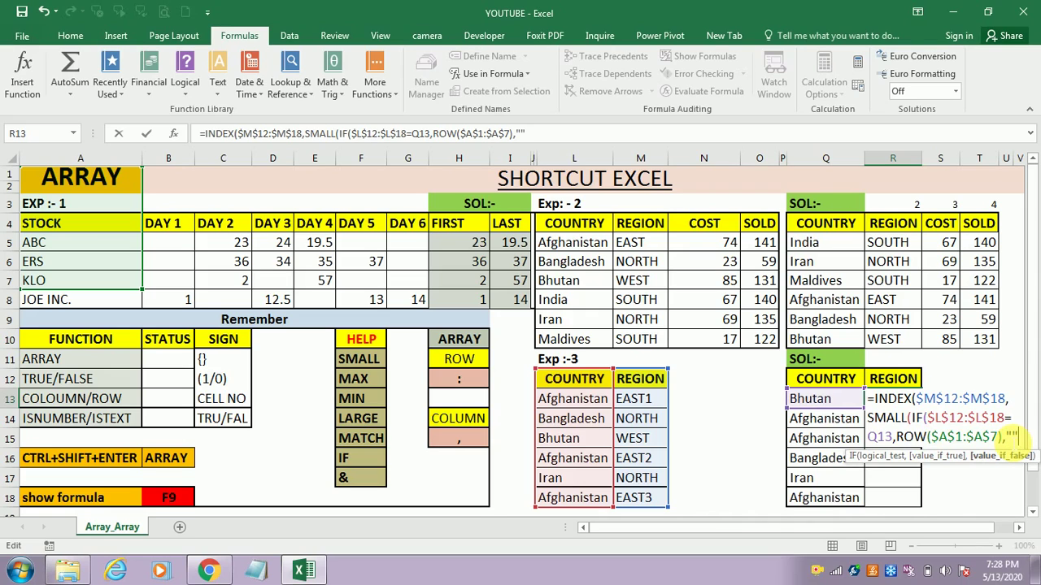
pyautogui.write(',')
pyautogui.press('BackSpace')
pyautogui.write('),"")')
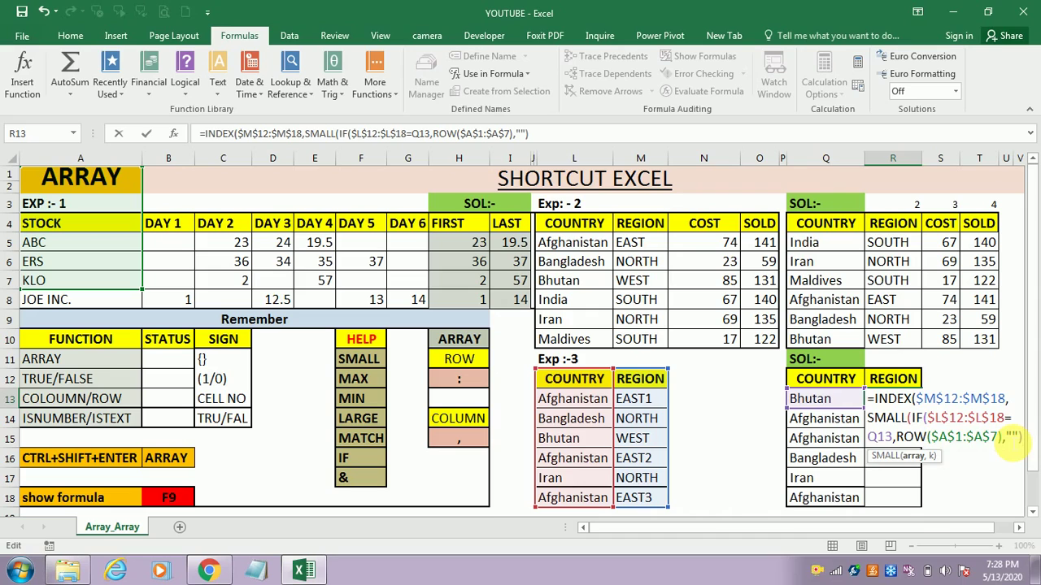
# Add COUNTIF($Q$12:Q13,Q13) as SMALL's k argument and enter R13 as an array formula, accepting the proposed parenthesis correction
pyautogui.write(',')
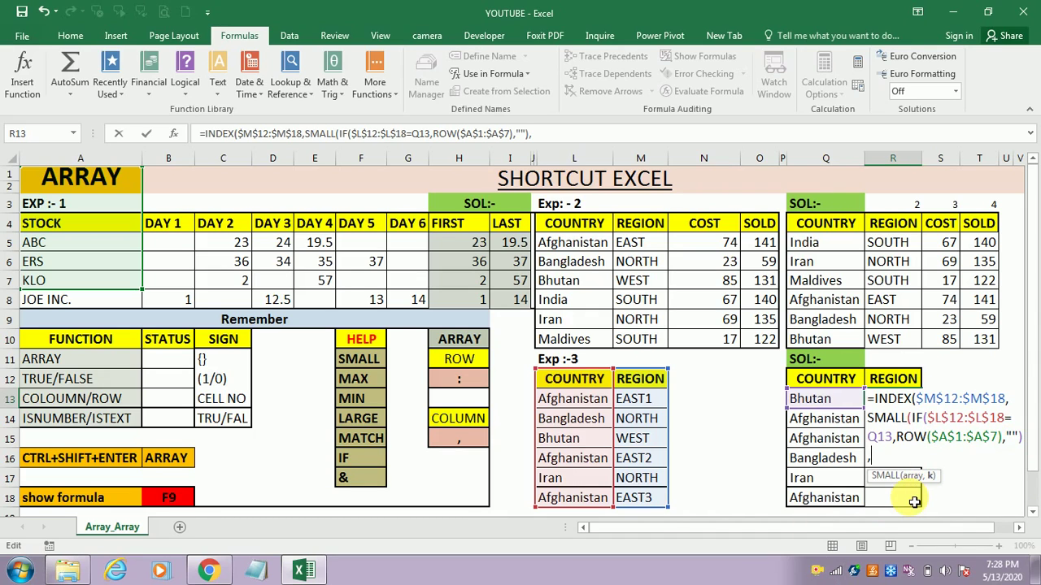
pyautogui.write('COUNTI')
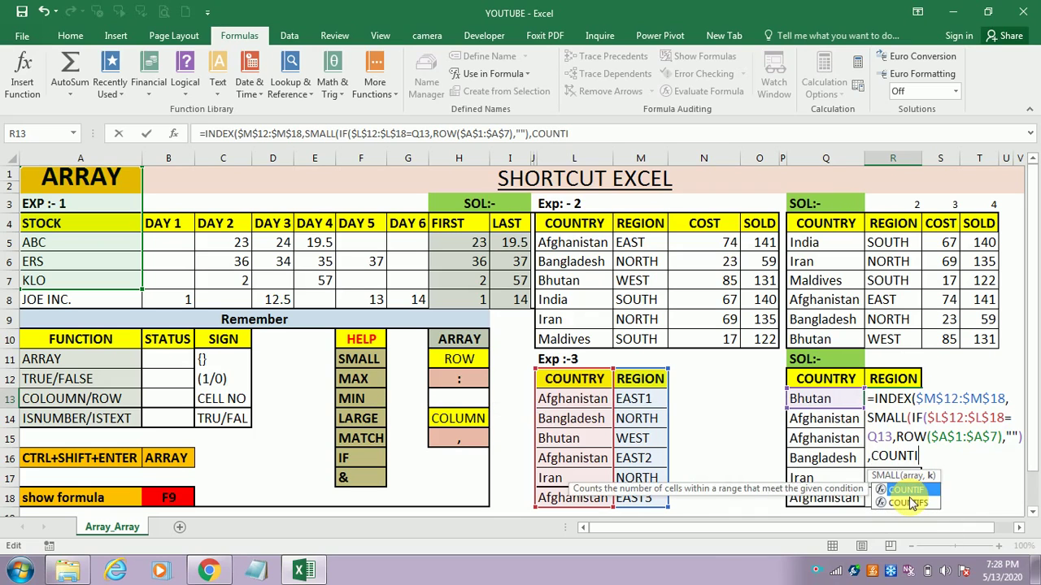
pyautogui.press('Tab')
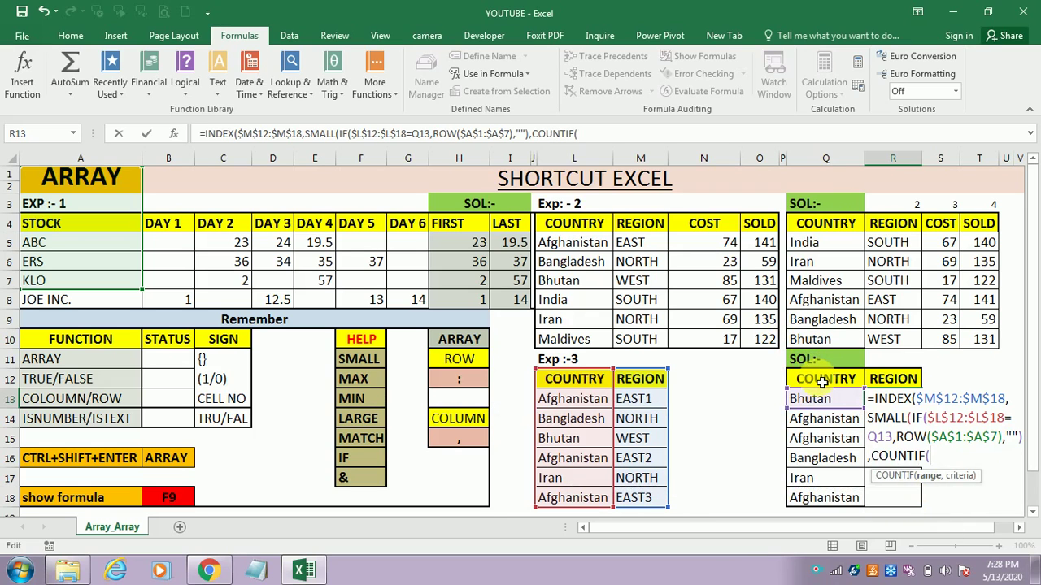
pyautogui.moveTo(823, 382)
pyautogui.mouseDown()
pyautogui.moveTo(823, 400)
pyautogui.moveTo(823, 384)
pyautogui.mouseUp()
pyautogui.write(',')
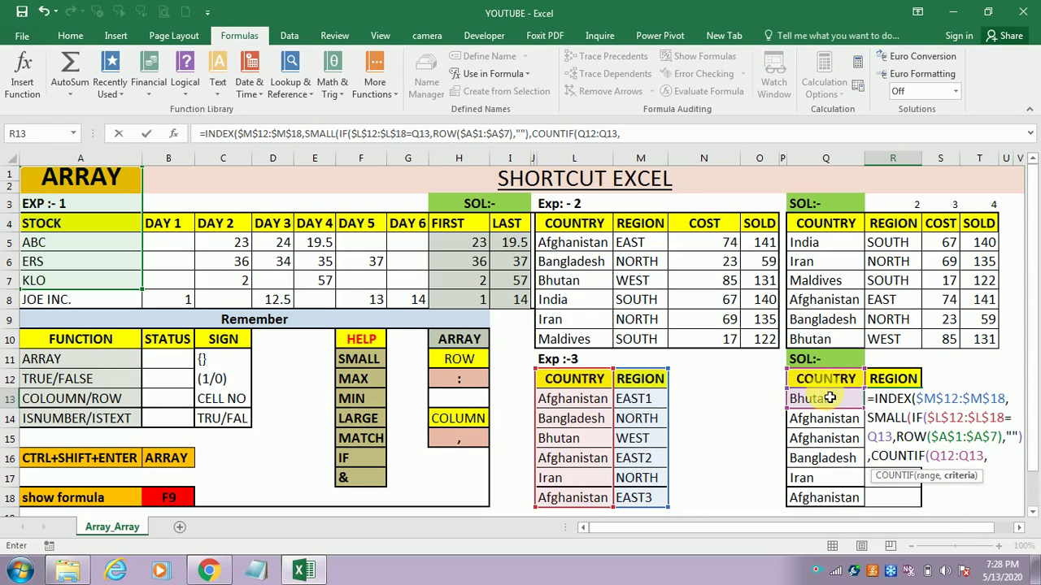
pyautogui.click(821, 400)
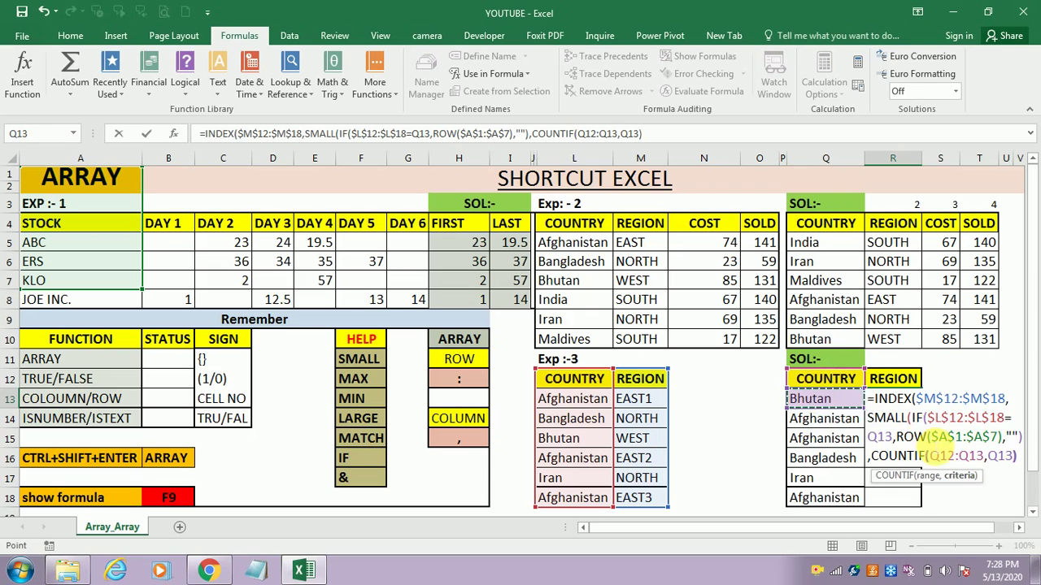
pyautogui.write(')')
pyautogui.click(953, 457)
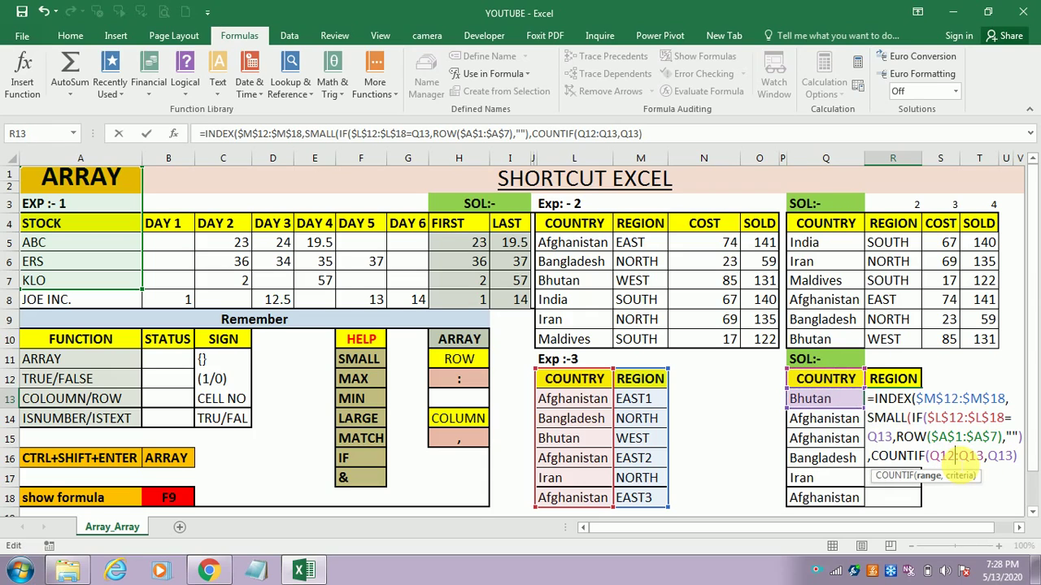
pyautogui.press('F4')
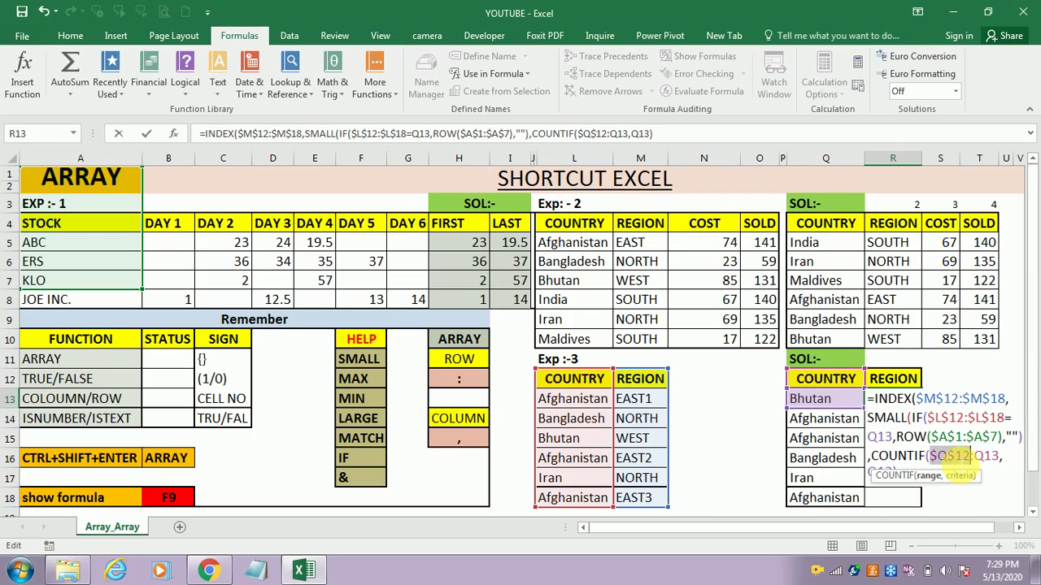
pyautogui.click(1003, 481)
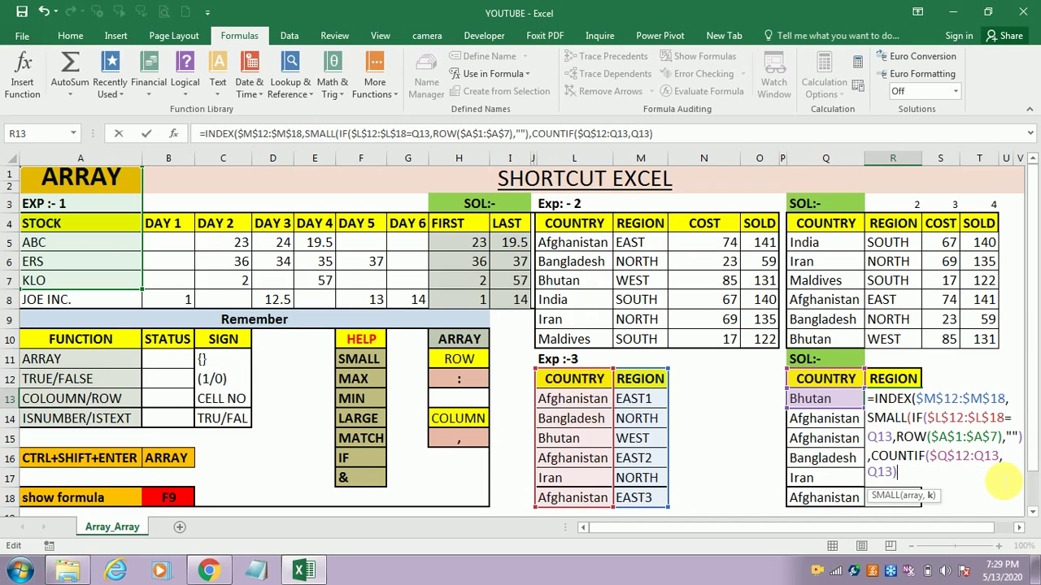
pyautogui.hotkey('ctrl', 'shift', 'Return')
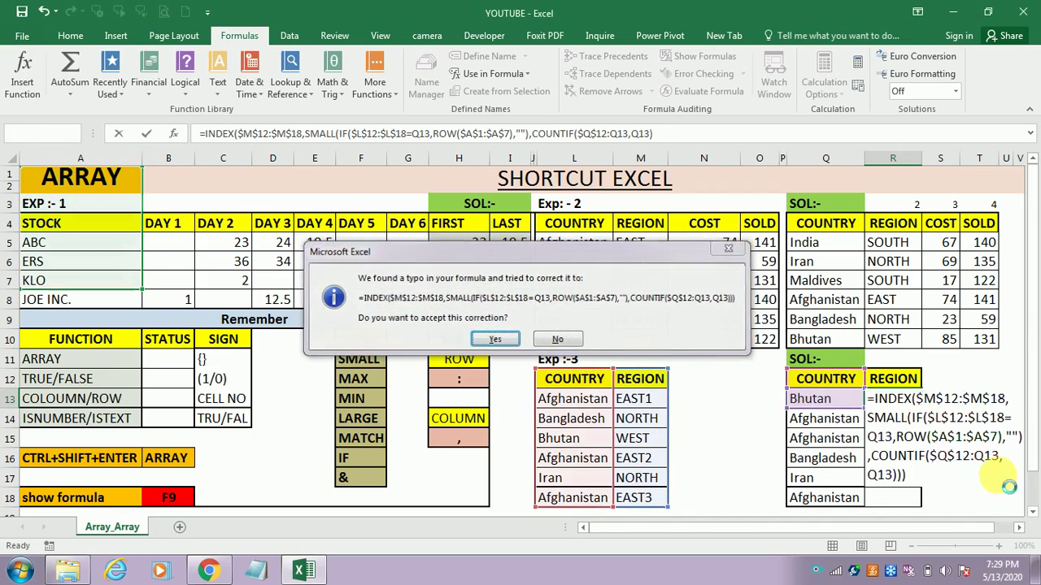
pyautogui.press('Return')
# Fill R13's array formula down through R18
pyautogui.hotkey('shift', 'Down')
pyautogui.hotkey('shift', 'Down')
pyautogui.hotkey('shift', 'Down')
pyautogui.hotkey('shift', 'Down')
pyautogui.hotkey('shift', 'Down')
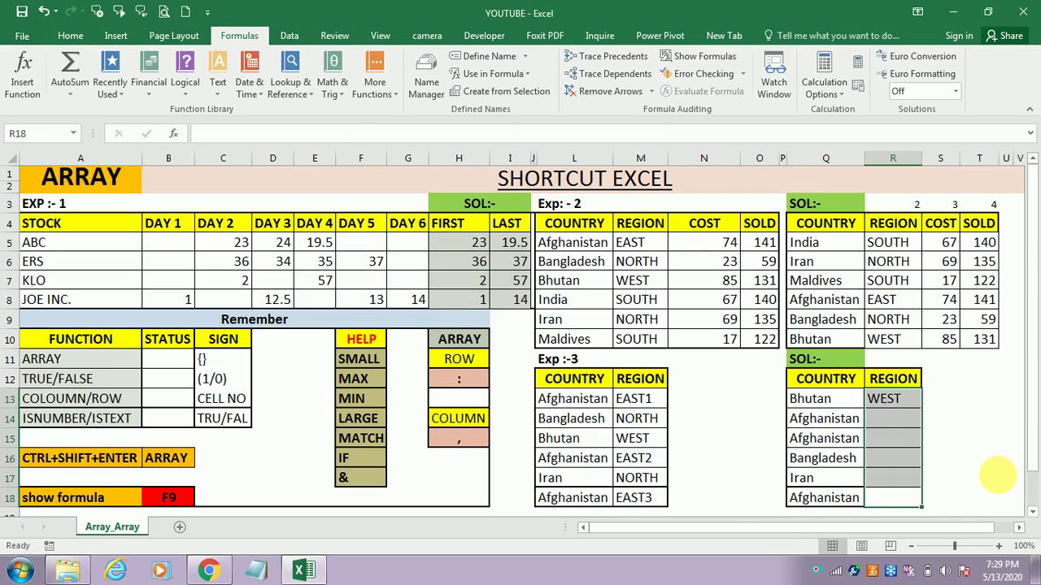
pyautogui.hotkey('ctrl', 'd')
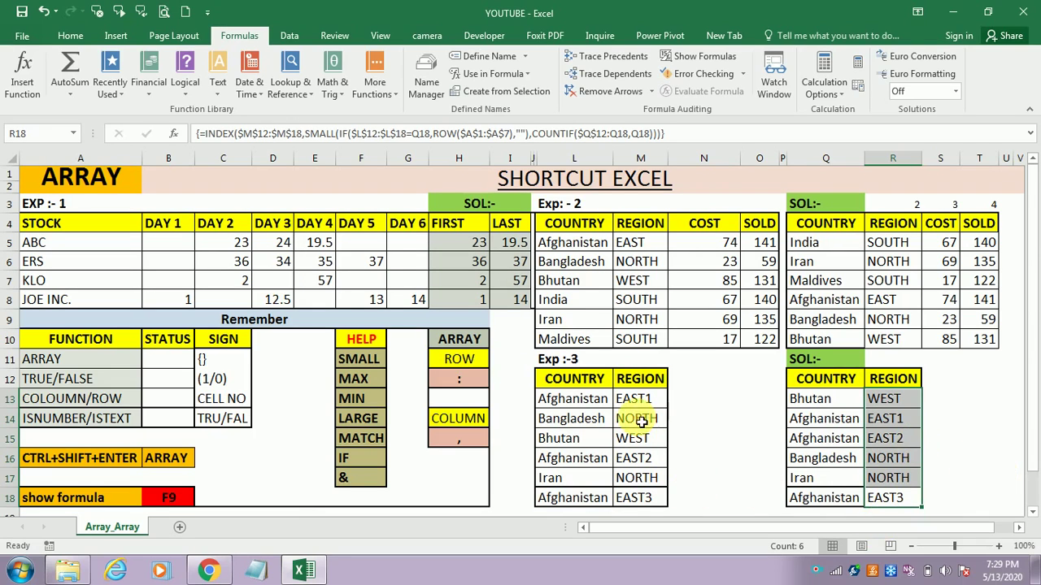
pyautogui.click(939, 461)
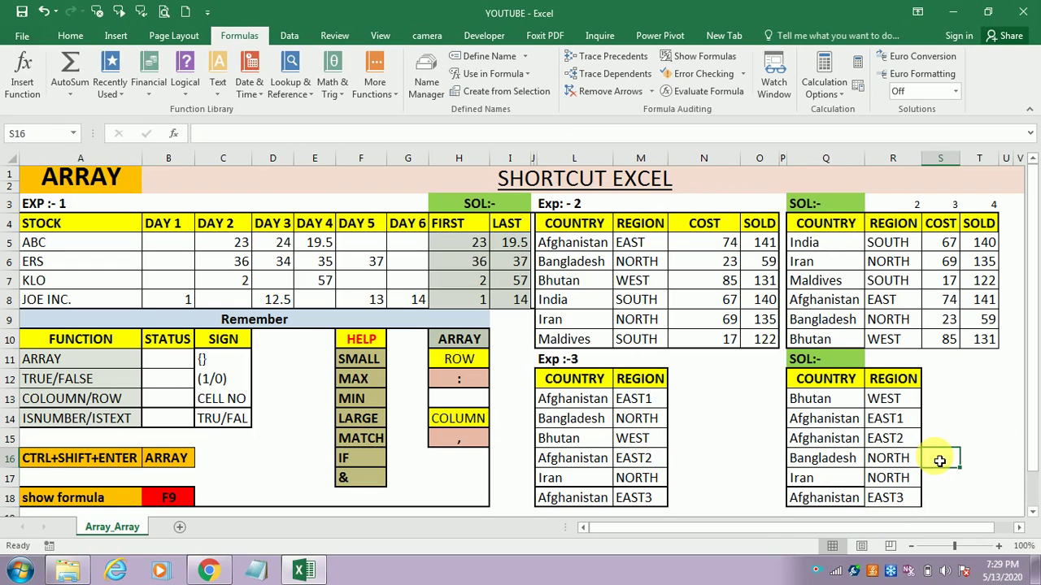
# Evaluate R13's array formula step by step through the country comparison, ROW($A$1:$A$7) and the IF part
pyautogui.click(899, 404)
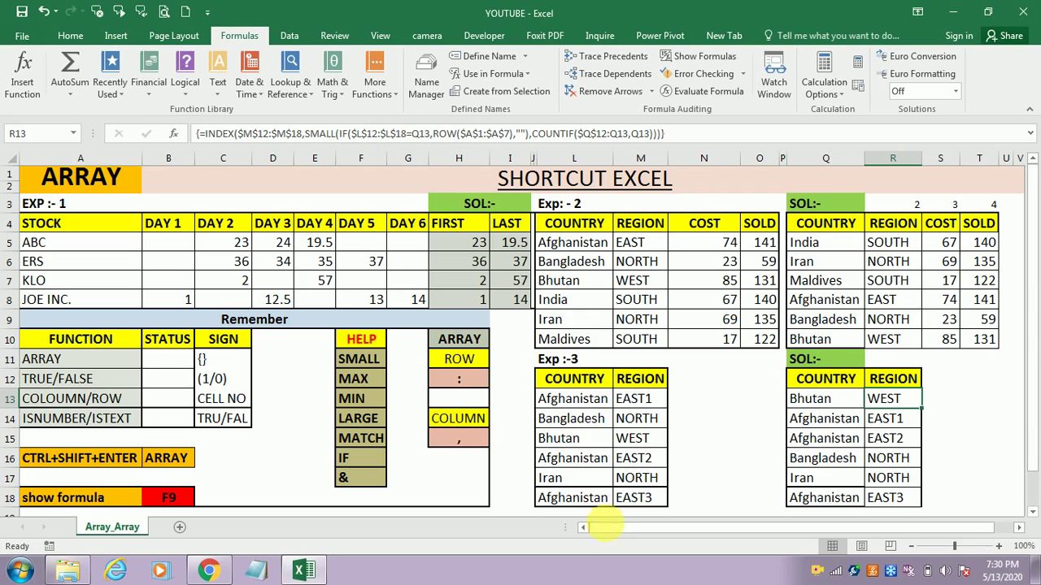
pyautogui.click(699, 93)
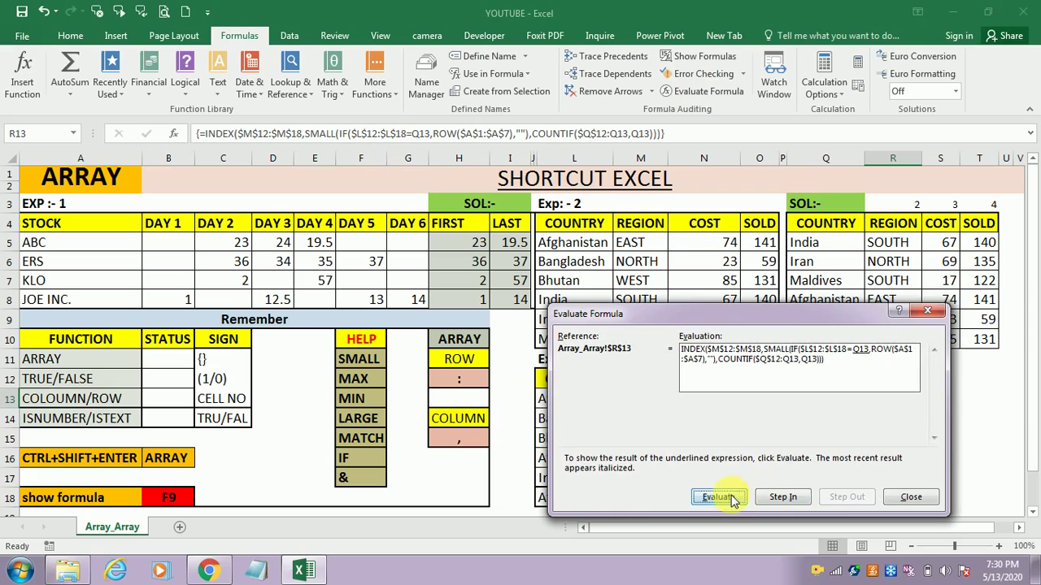
pyautogui.click(730, 499)
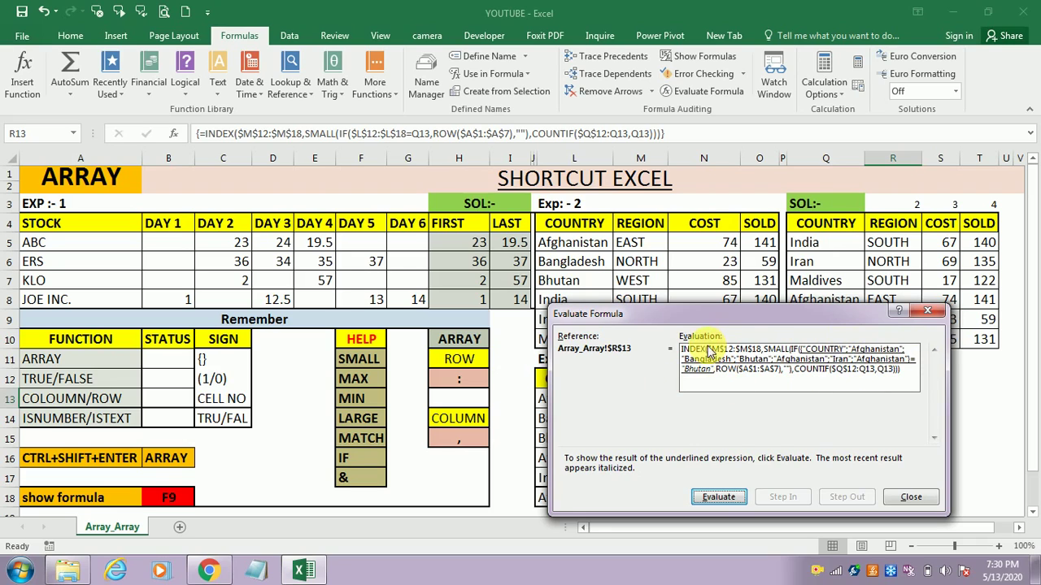
pyautogui.click(713, 498)
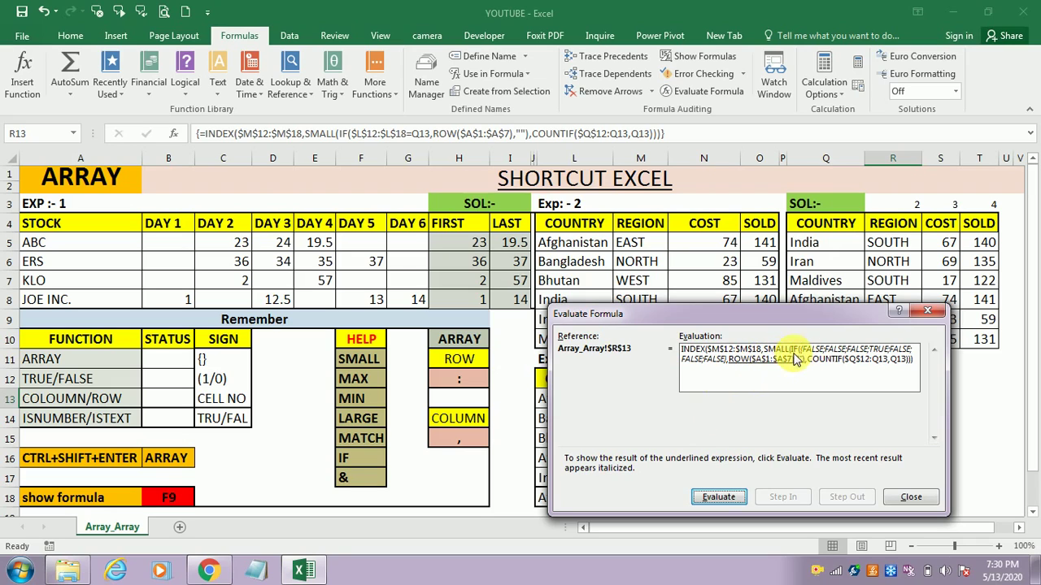
pyautogui.click(720, 497)
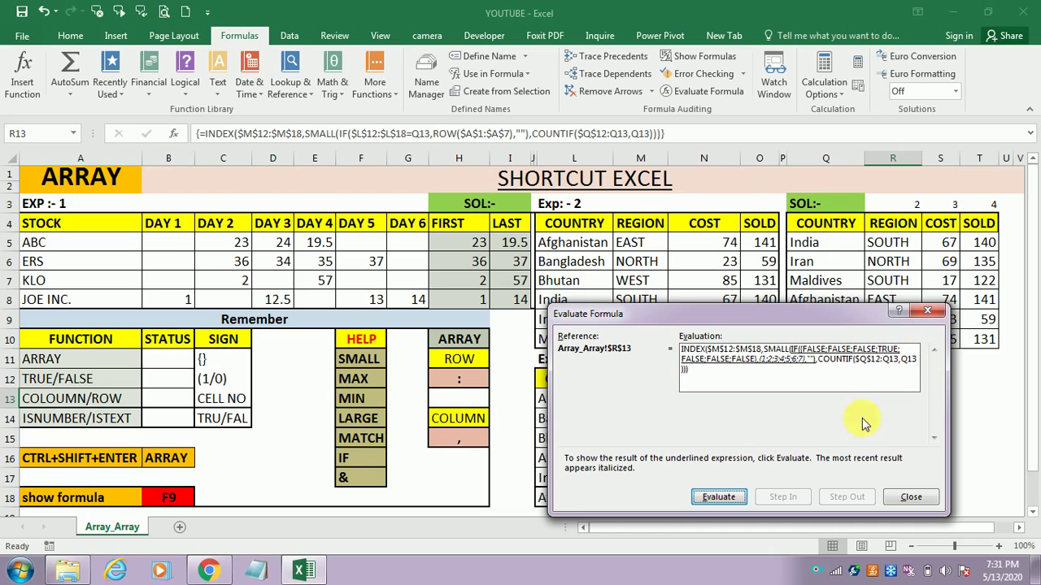
pyautogui.click(715, 500)
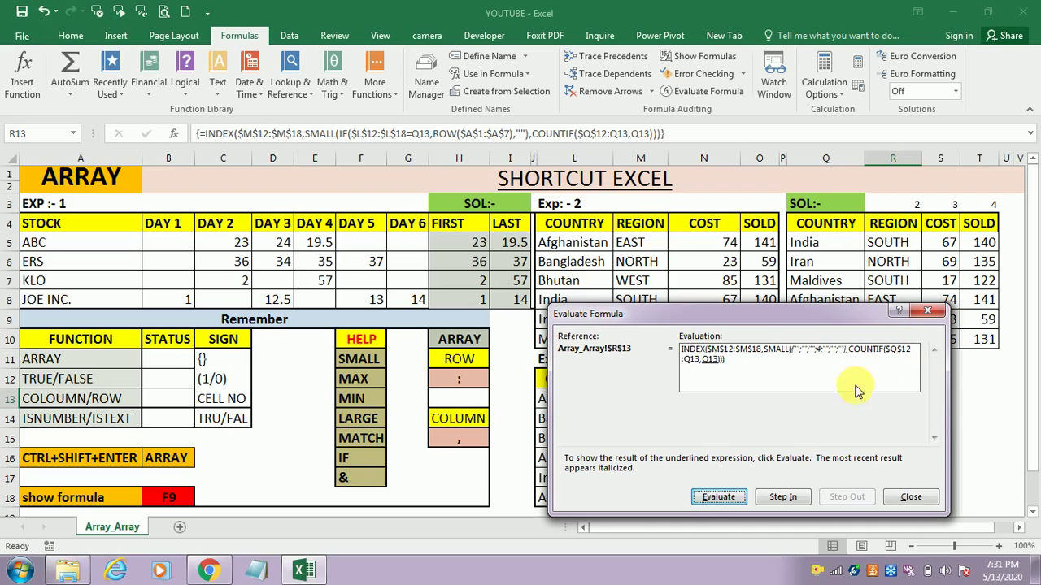
# Evaluate the remaining COUNTIF, SMALL and INDEX parts of R13's formula, keeping the Exp :-3 table in view, and close the evaluation
pyautogui.click(719, 497)
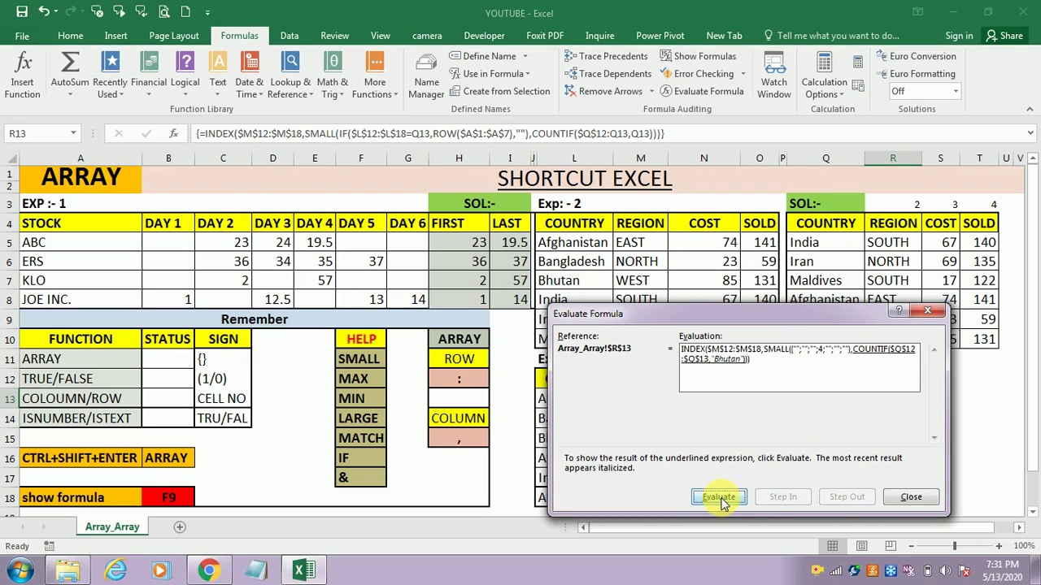
pyautogui.click(719, 499)
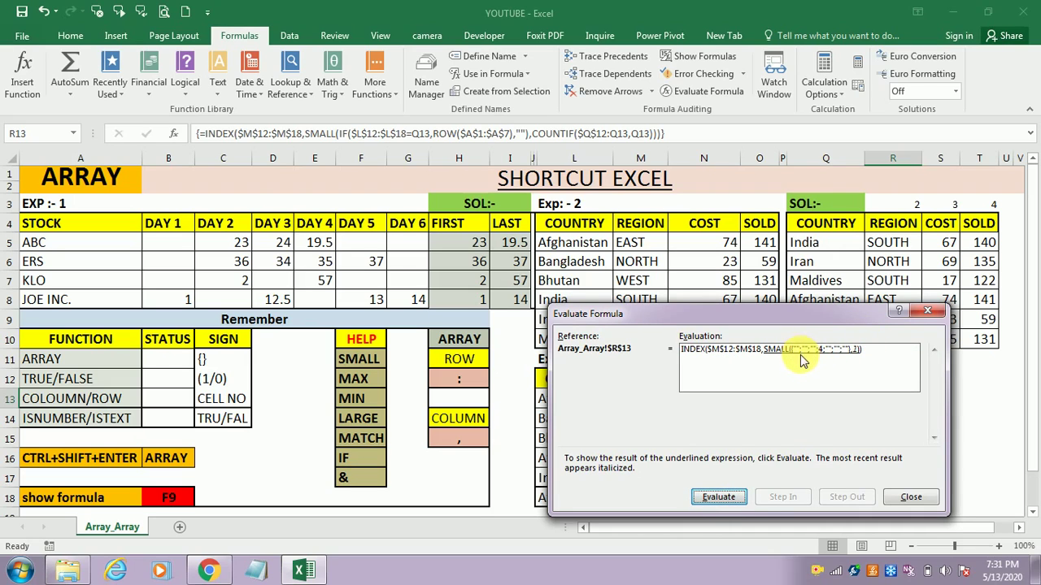
pyautogui.click(718, 500)
pyautogui.click(719, 498)
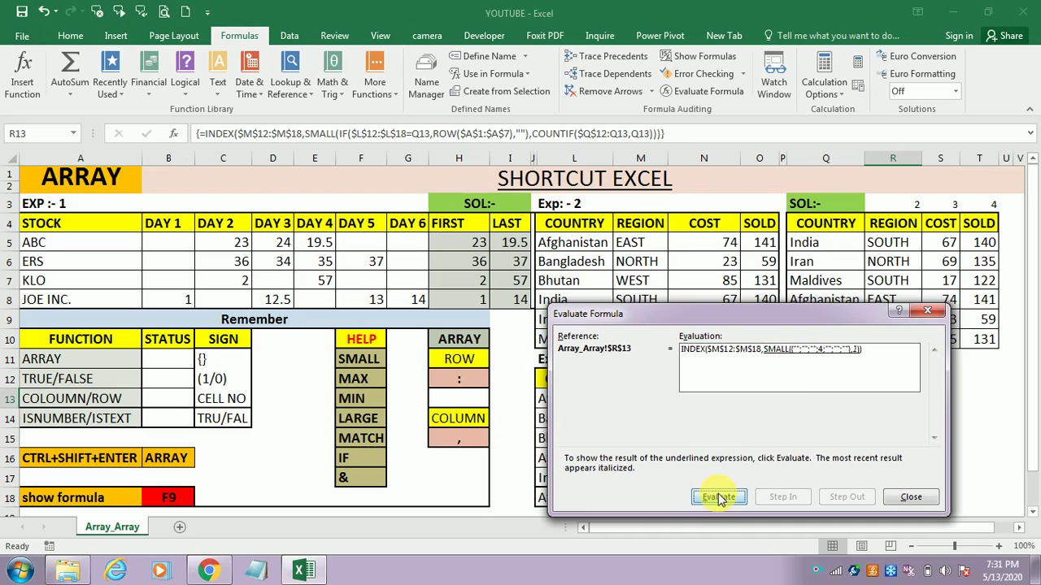
pyautogui.click(719, 497)
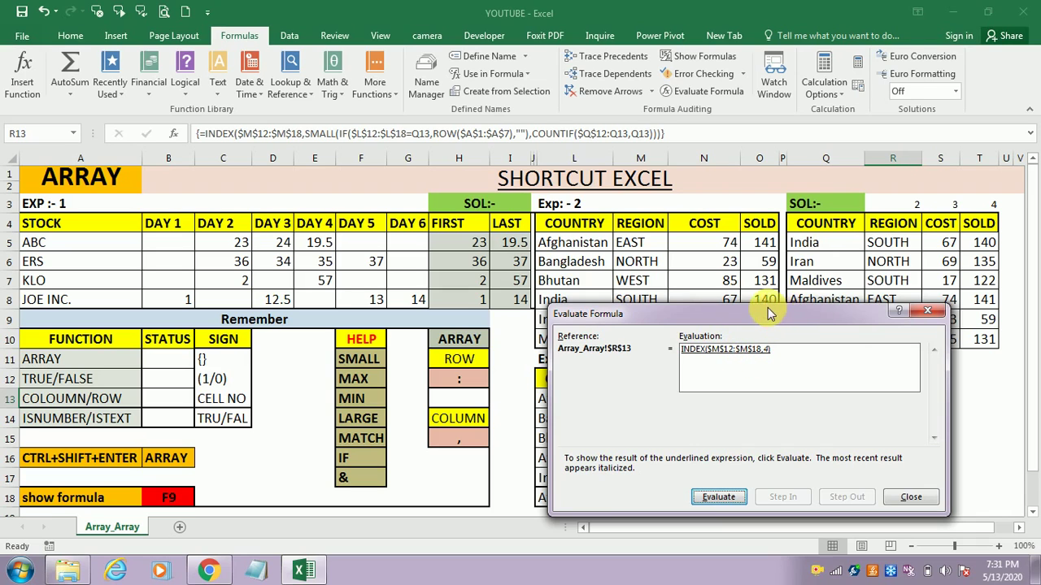
pyautogui.moveTo(768, 307); pyautogui.dragTo(326, 175)
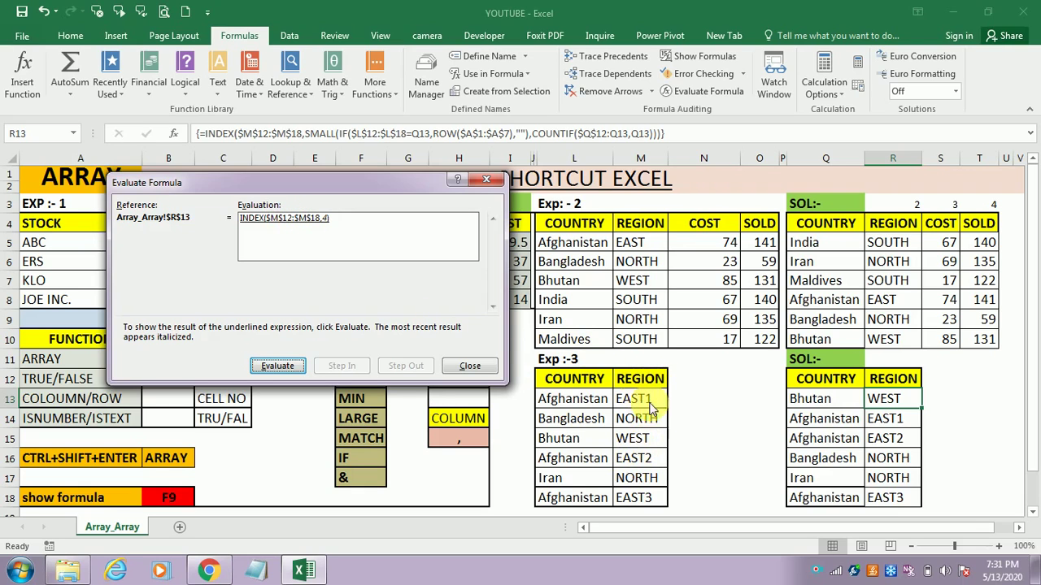
pyautogui.click(278, 367)
pyautogui.click(278, 367)
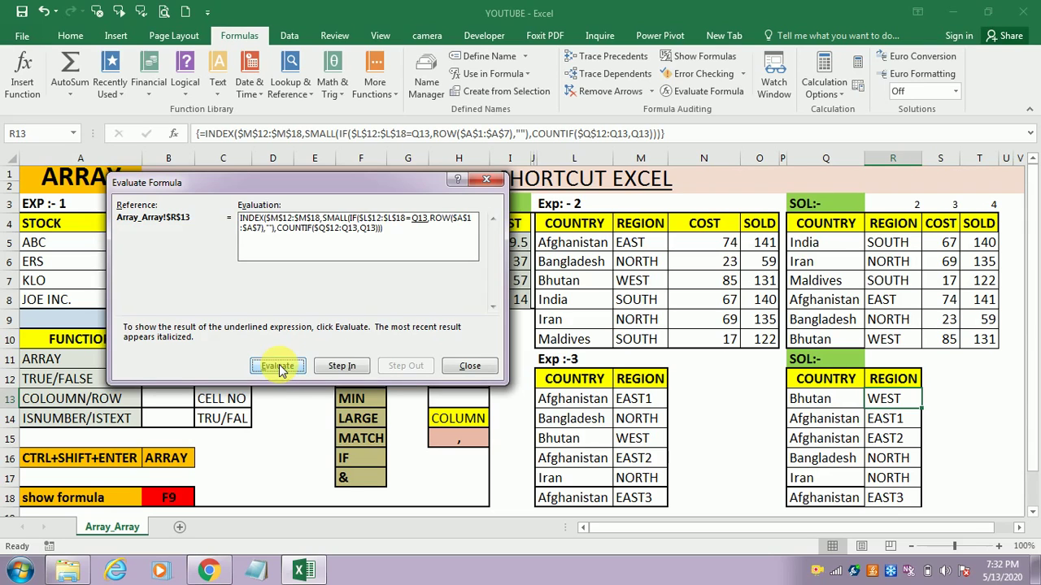
pyautogui.click(487, 179)
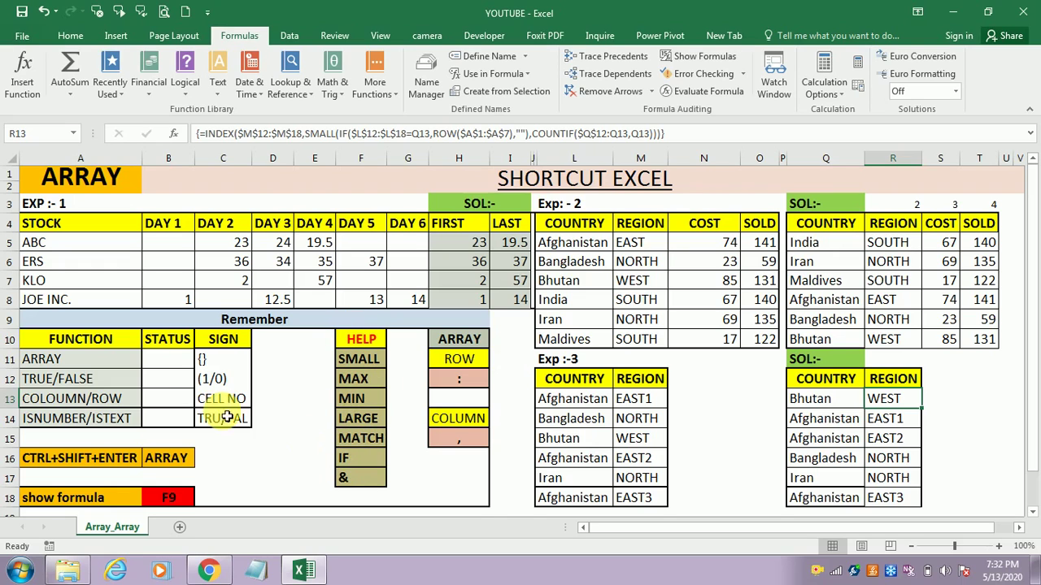
# Enter the status DONE for ARRAY, TRUE/FALSE and COLOUMN/ROW in B11:B13
pyautogui.click(169, 369)
pyautogui.write('DONE')
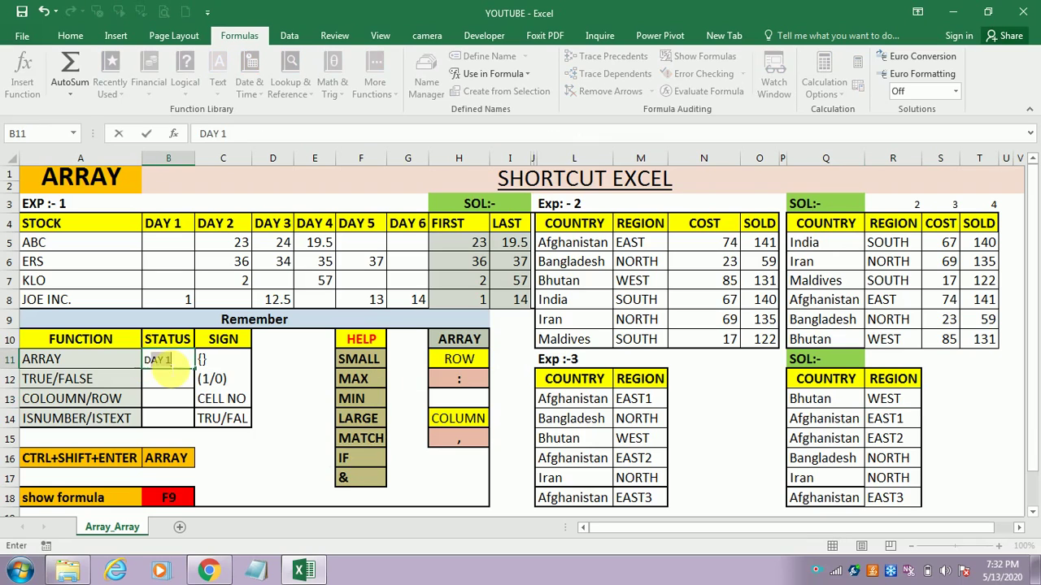
pyautogui.press('Return')
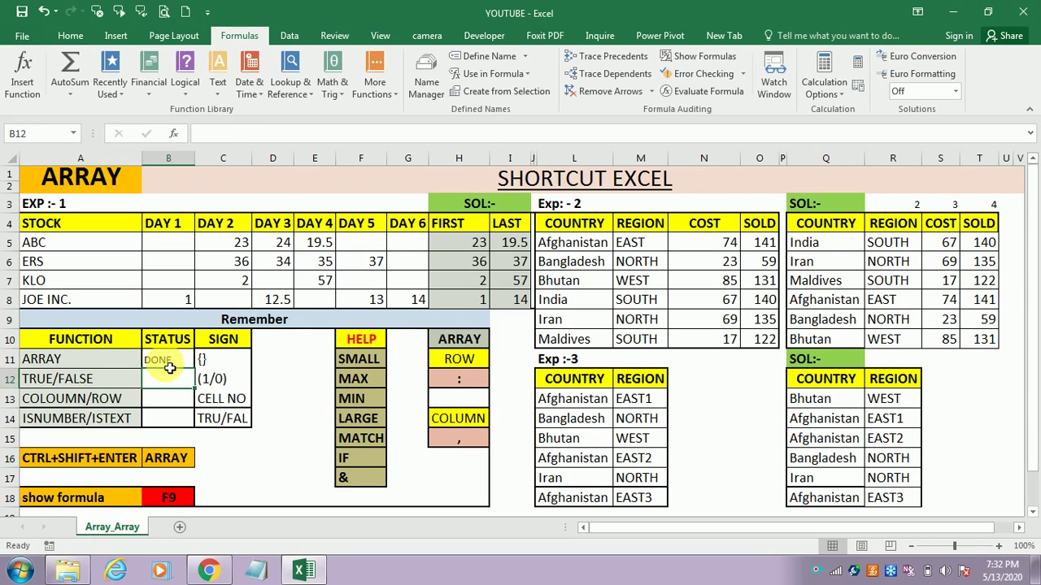
pyautogui.write('DONE')
pyautogui.press('Return')
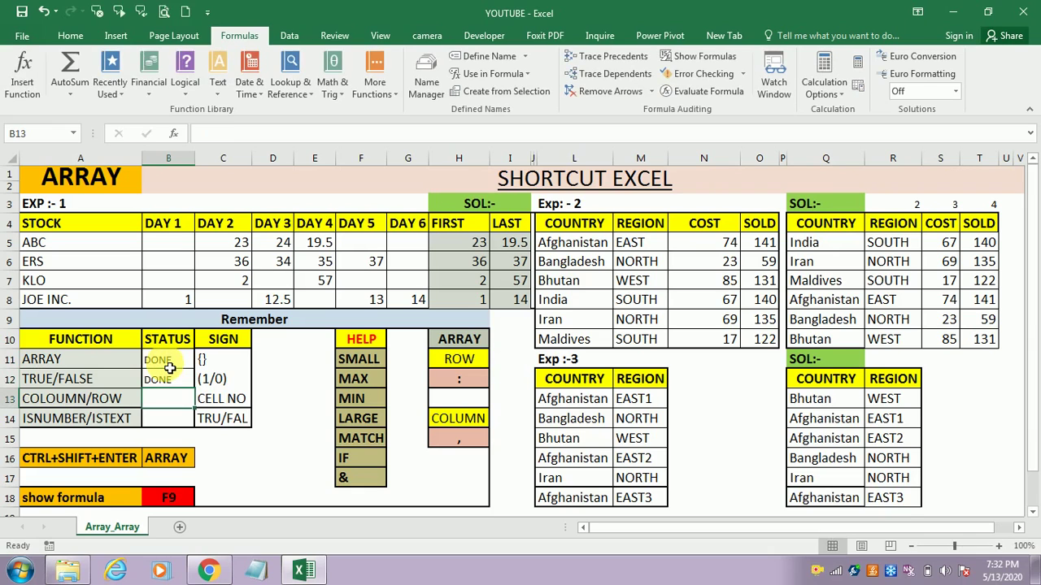
pyautogui.write('DONE')
pyautogui.press('Return')
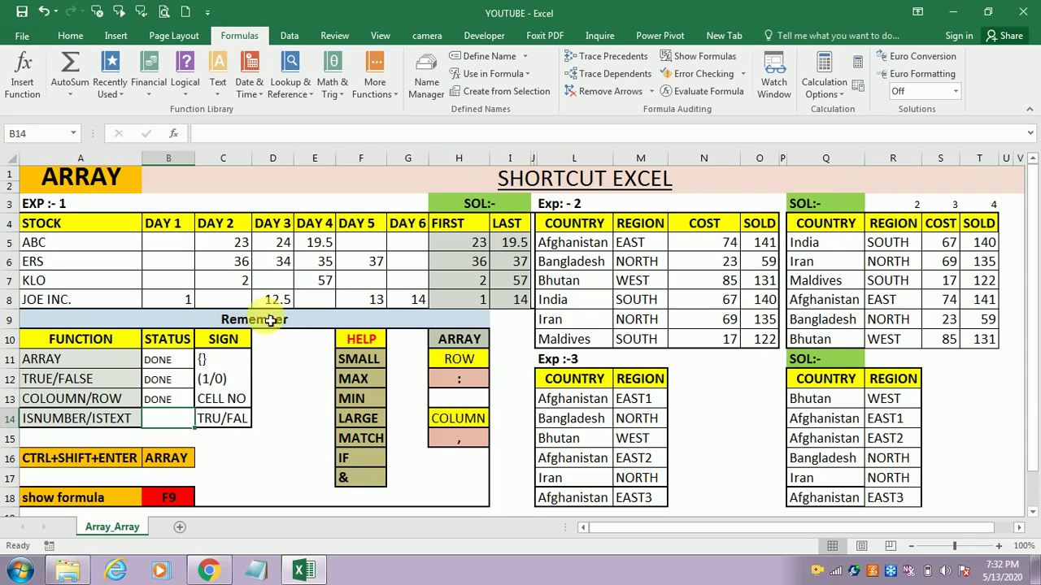
# Test whether A11 contains text with an ISTEXT formula in D11
pyautogui.click(293, 356)
pyautogui.write('=IST')
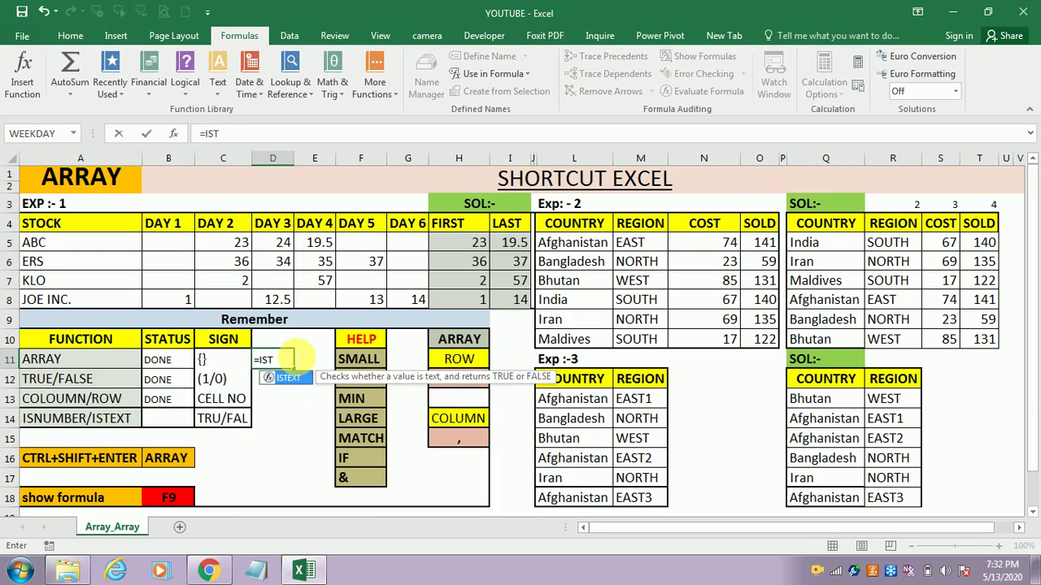
pyautogui.press('Tab')
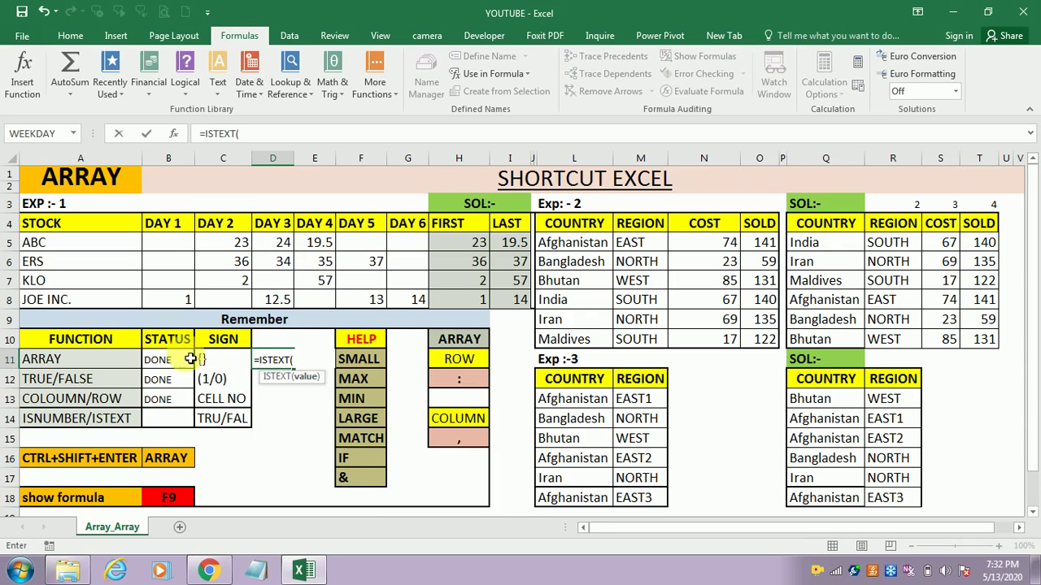
pyautogui.click(29, 363)
pyautogui.press('Return')
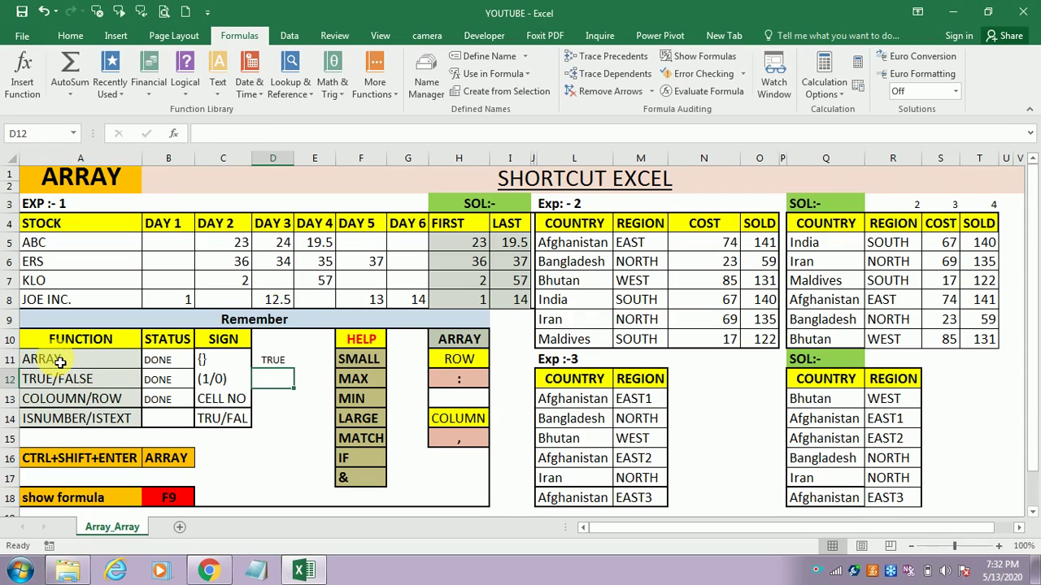
# Test whether C7 contains text with the formula =ISTEXT(C7) in D12
pyautogui.write('=ist')
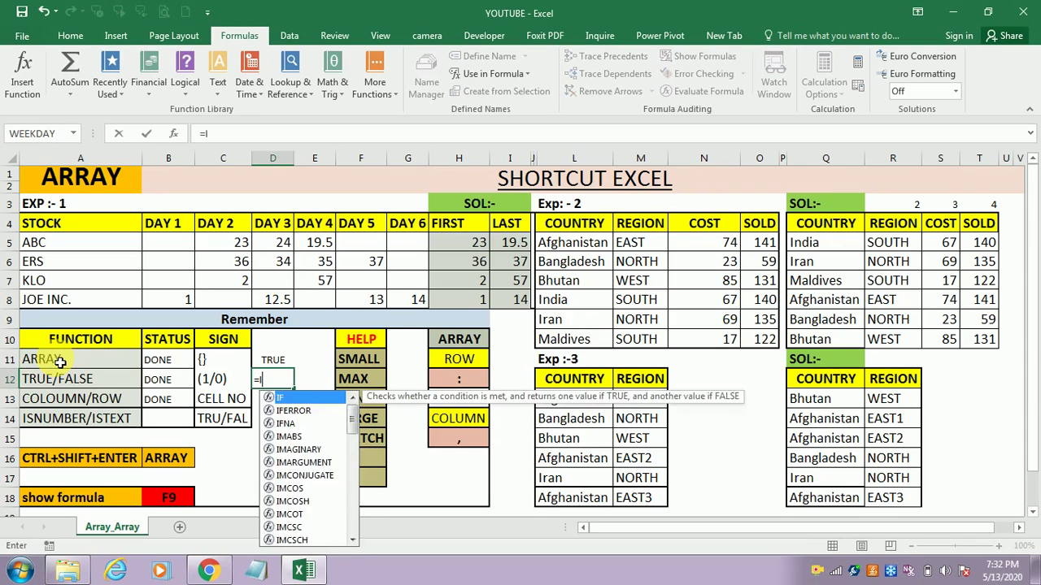
pyautogui.press('Tab')
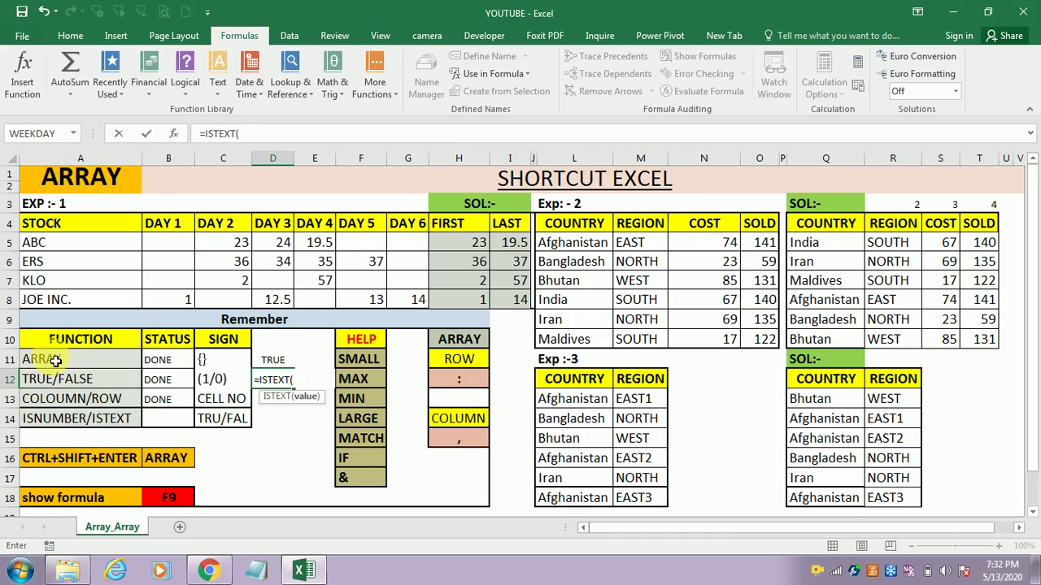
pyautogui.click(244, 279)
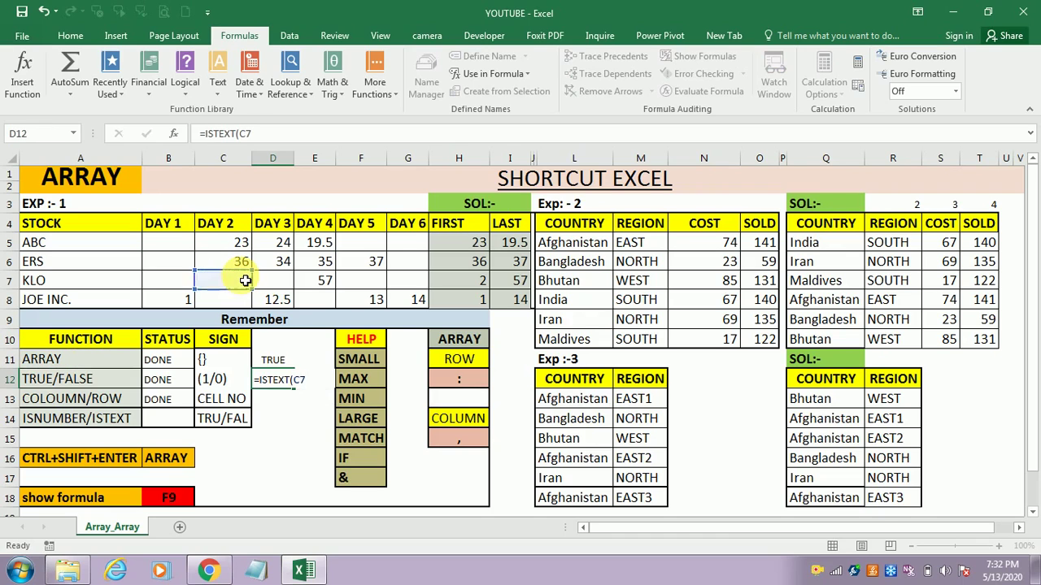
pyautogui.press('Return')
# Clear the two ISTEXT test formulas from D11:D12
pyautogui.press('Up')
pyautogui.hotkey('shift', 'Up')
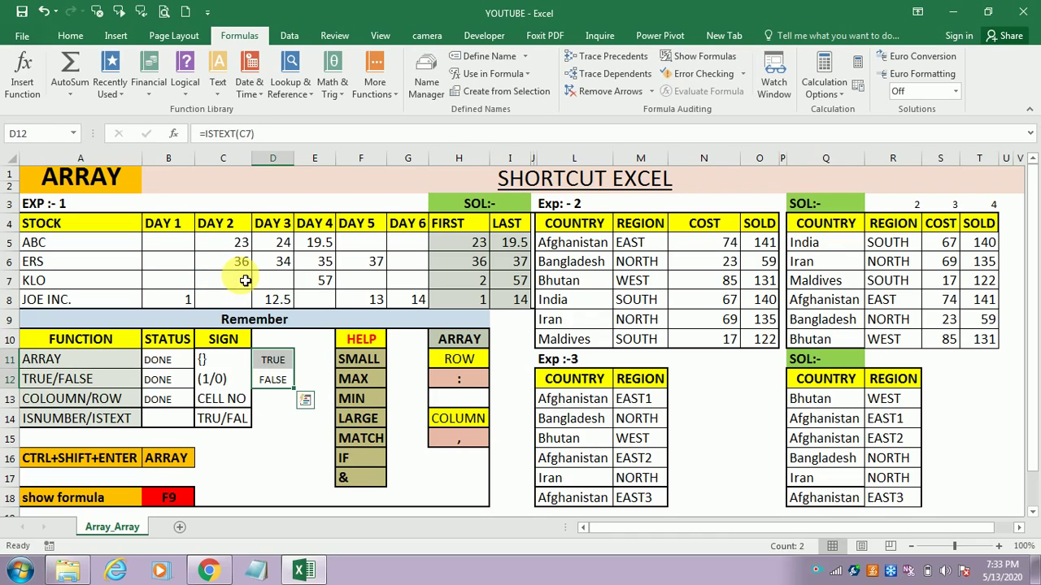
pyautogui.press('Delete')
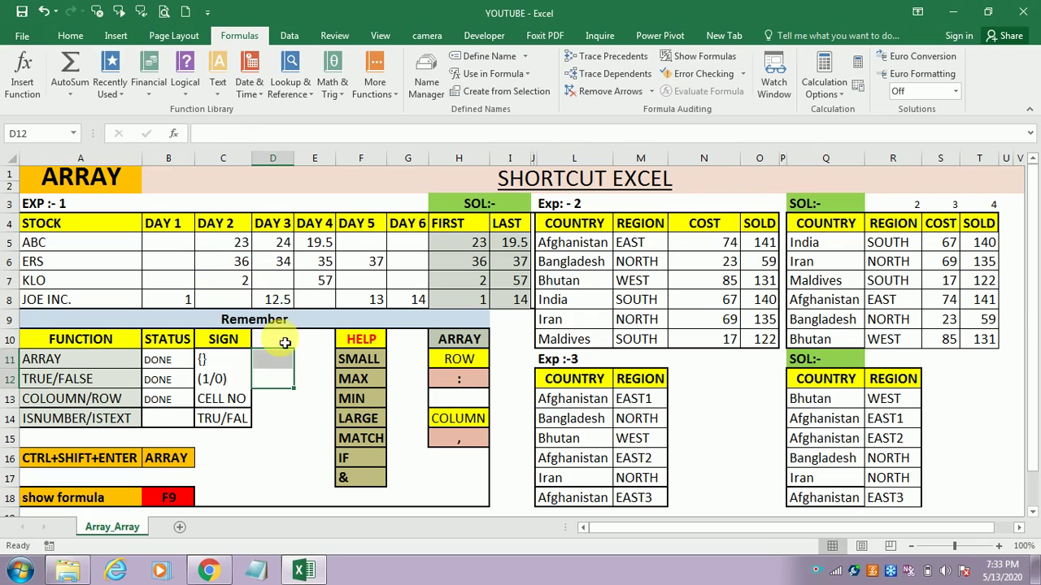
# Enter the status DONE for ISNUMBER/ISTEXT in B14
pyautogui.click(160, 421)
pyautogui.write('DONE')
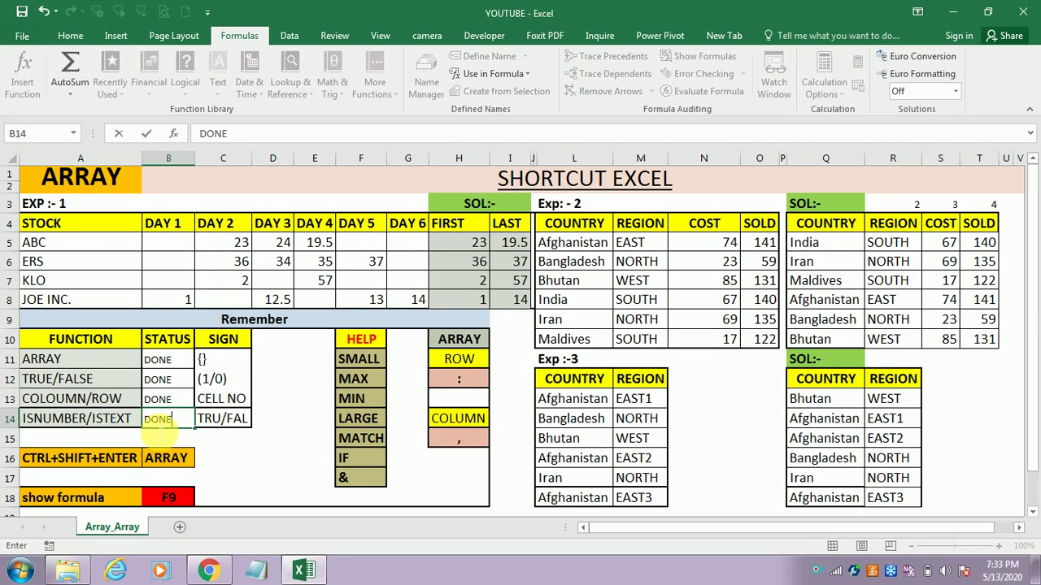
pyautogui.press('Return')
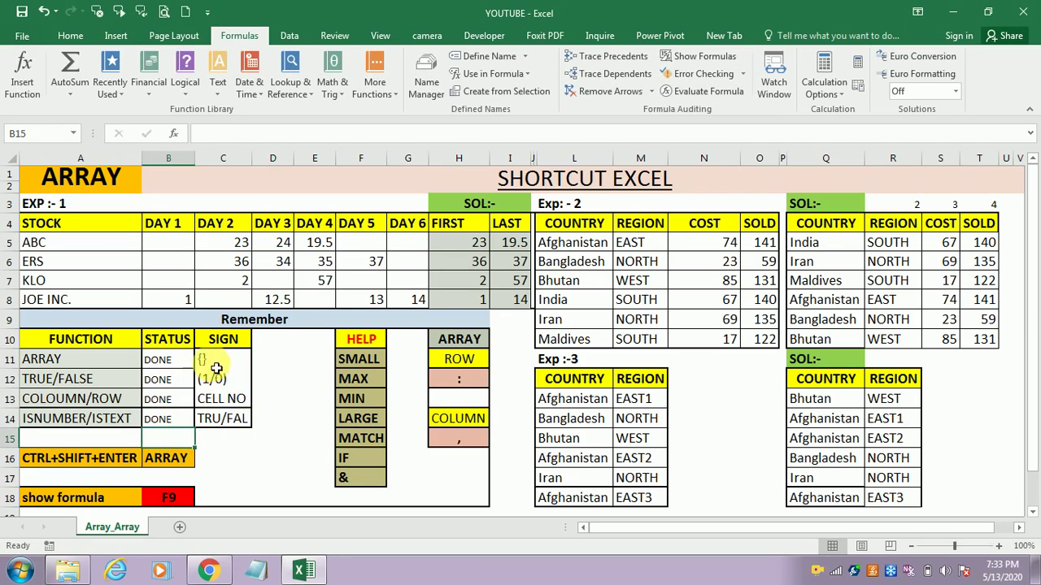
# Enter the array constant ={1,2} as one array formula across N13:O16
pyautogui.click(721, 398)
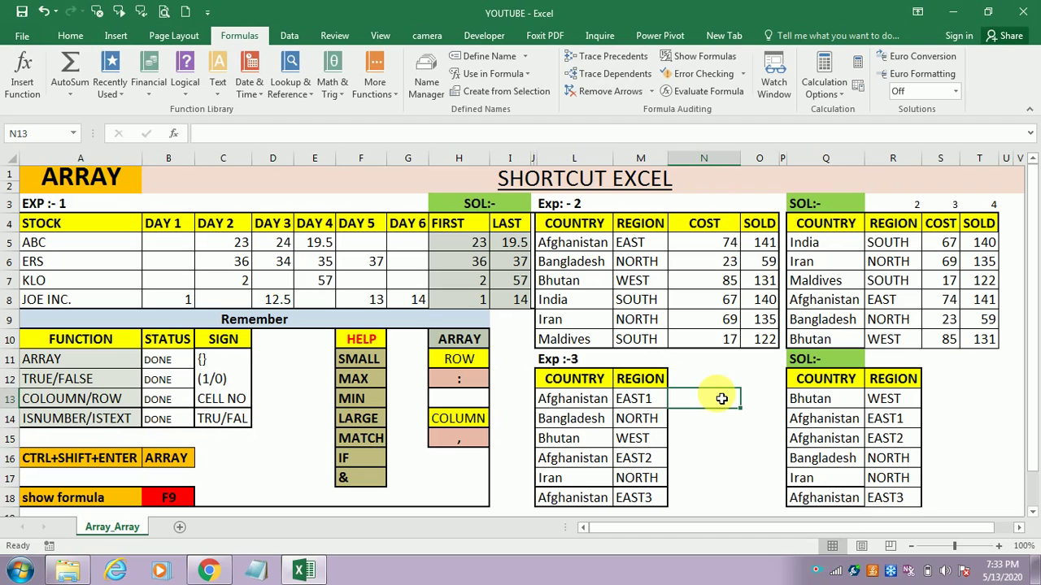
pyautogui.hotkey('shift', 'Right')
pyautogui.hotkey('shift', 'Down')
pyautogui.hotkey('shift', 'Down')
pyautogui.hotkey('shift', 'Down')
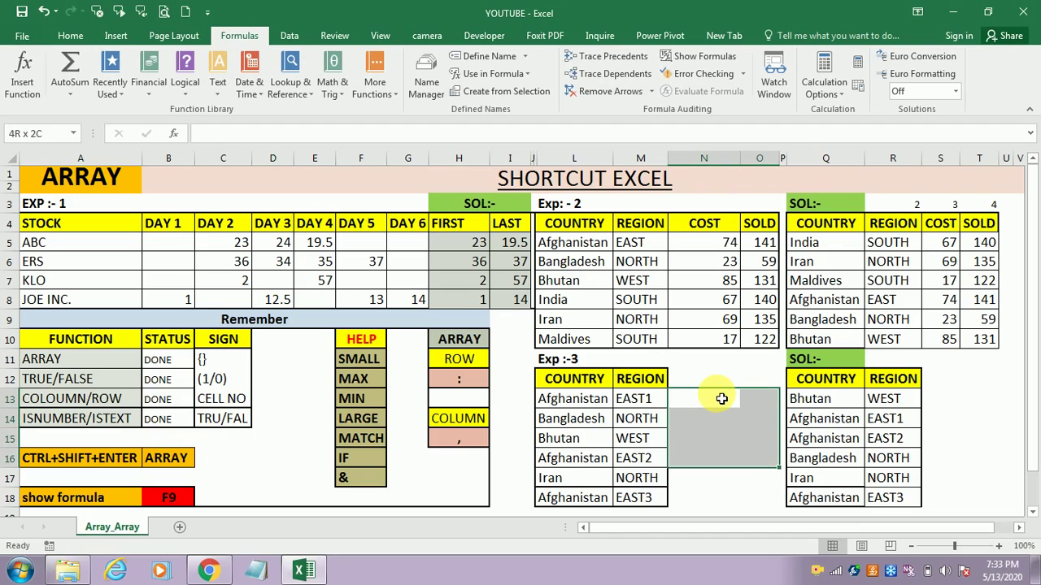
pyautogui.write('={1,2')
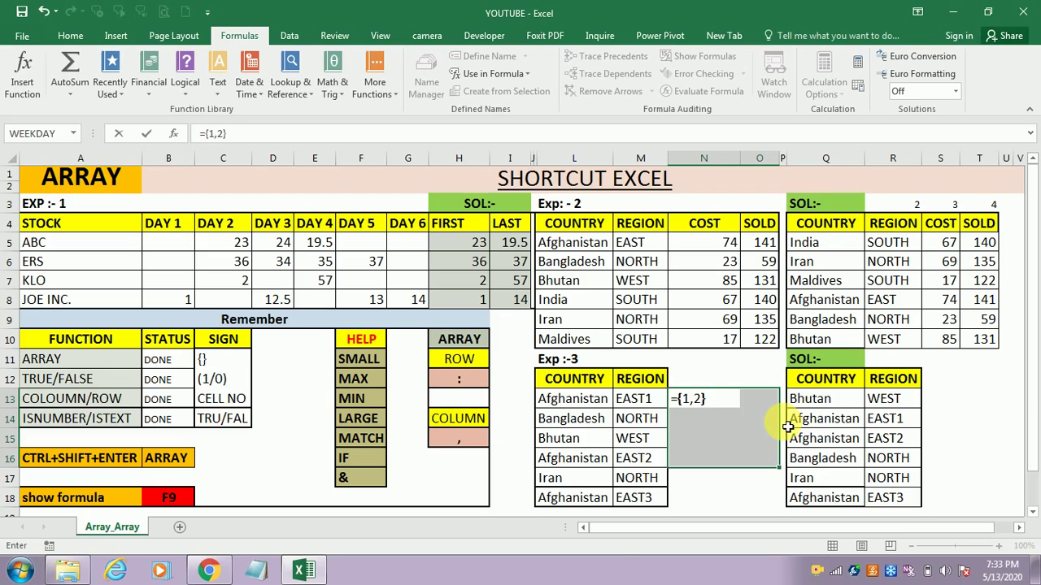
pyautogui.hotkey('ctrl', 'shift', 'Return')
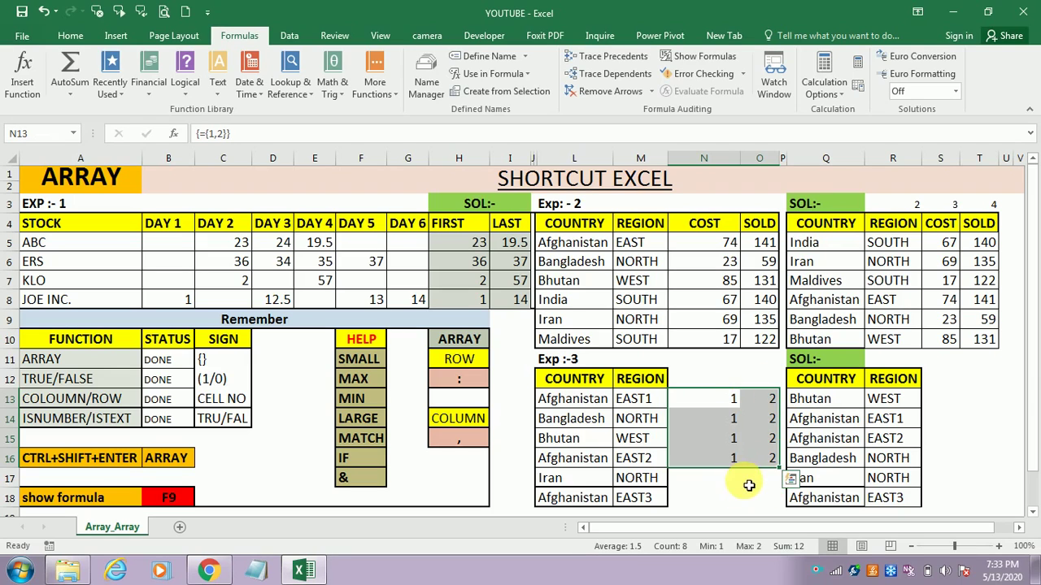
# Try adding ;3 to the array constant in N13, remove it again and re-enter ={1,2} as an array formula
pyautogui.doubleClick(732, 399)
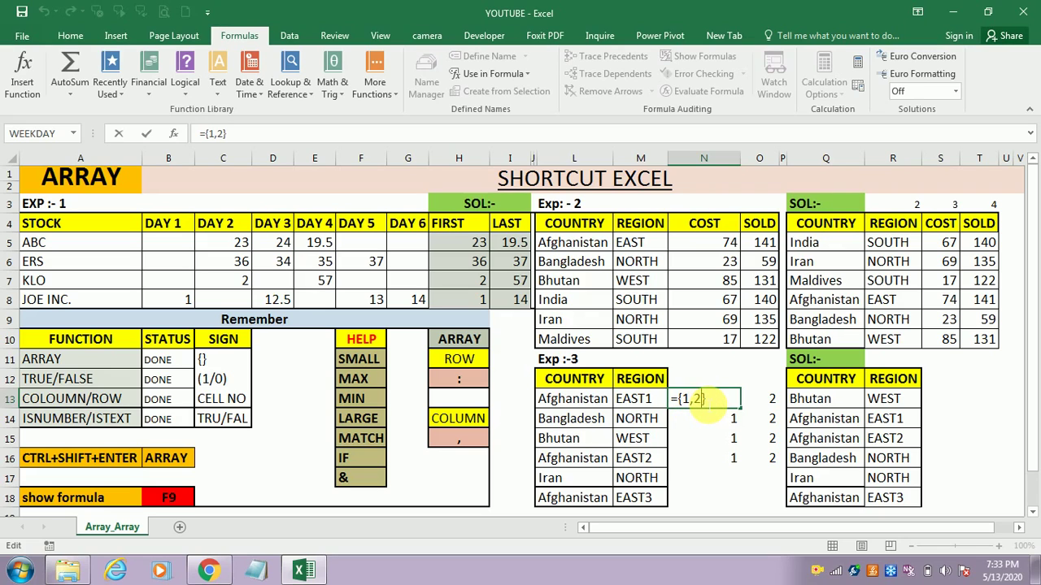
pyautogui.write(';3')
pyautogui.press('Return')
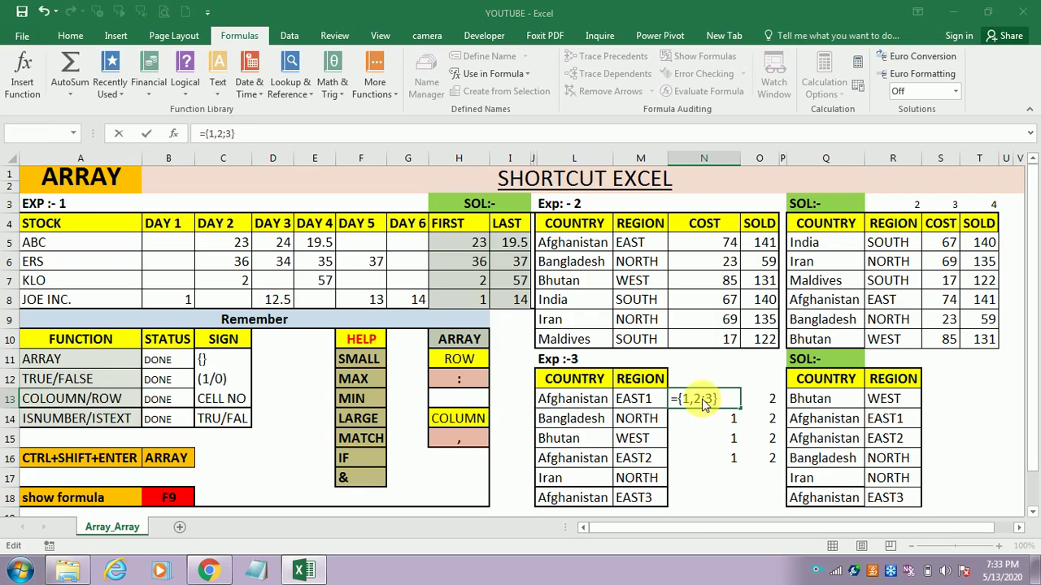
pyautogui.press('Return')
pyautogui.press('BackSpace')
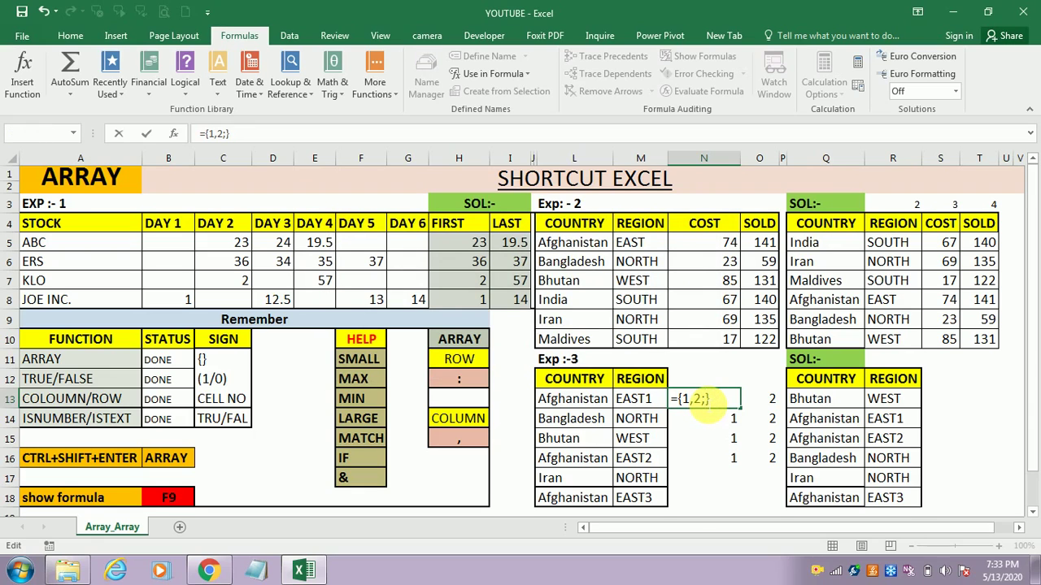
pyautogui.press('BackSpace')
pyautogui.hotkey('ctrl', 'shift', 'Return')
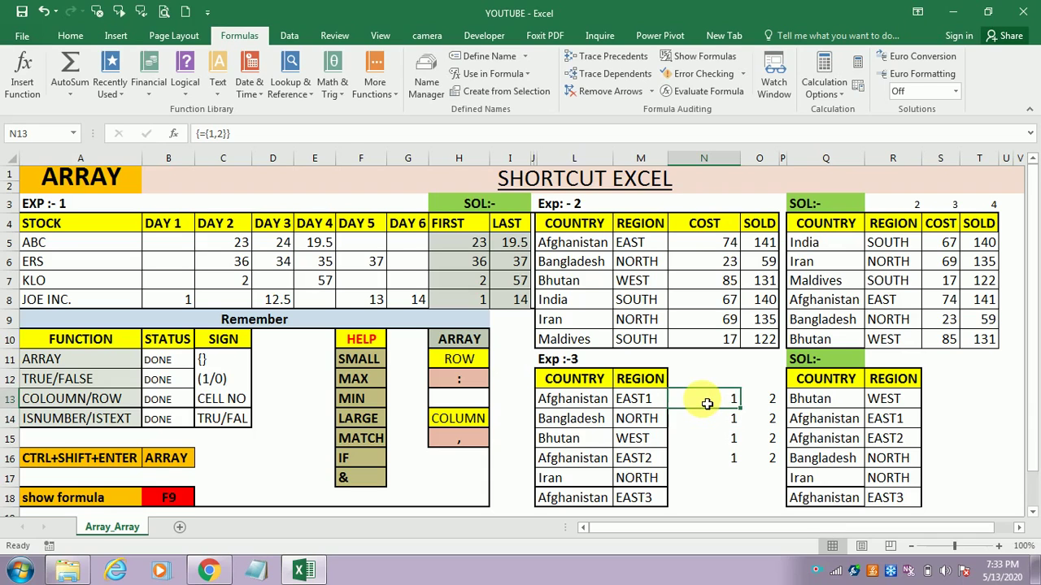
# Try to delete the individual cells N14 and O14 from within the array range
pyautogui.press('Down')
pyautogui.press('Delete')
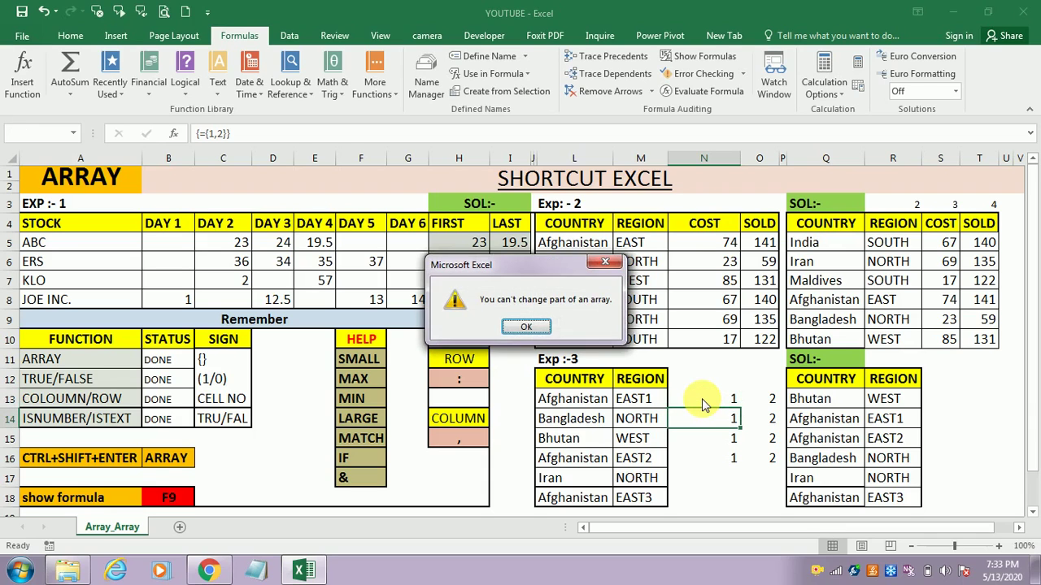
pyautogui.press('Return')
pyautogui.press('Right')
pyautogui.press('Delete')
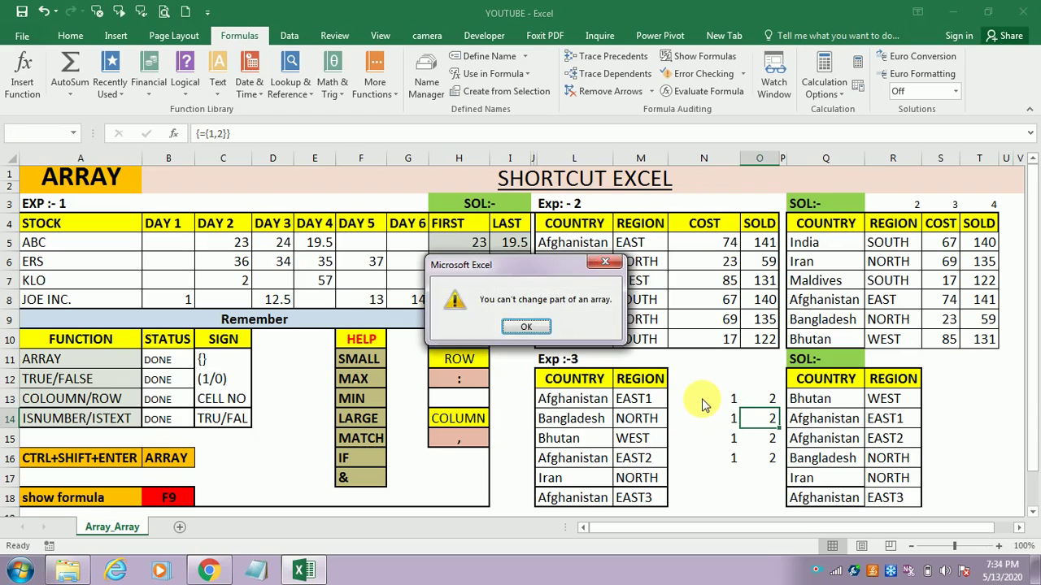
pyautogui.press('Return')
pyautogui.press('Left')
pyautogui.press('Up')
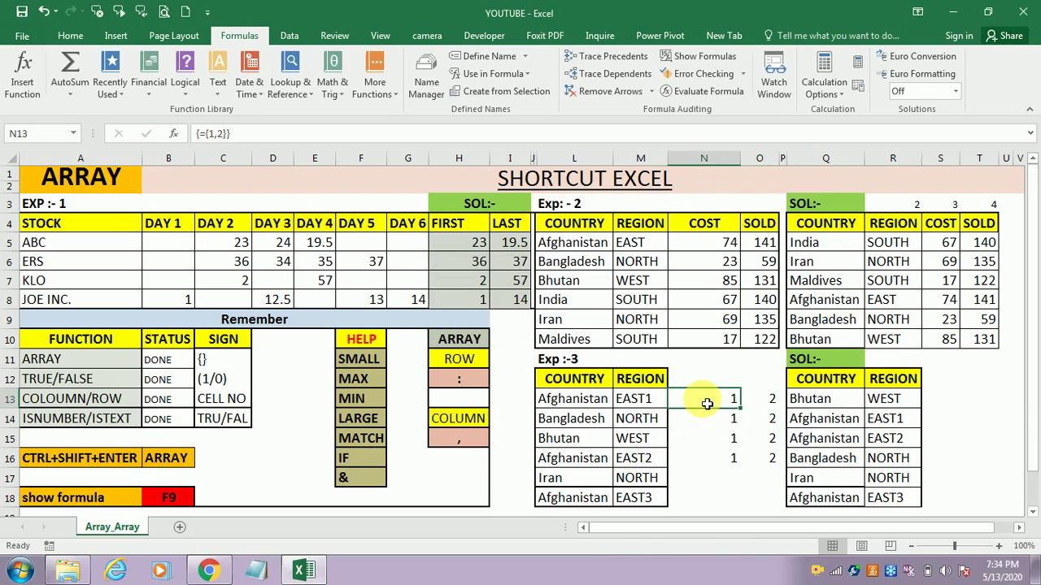
# Clear the entire array constant range N13:O16 at once
pyautogui.hotkey('shift', 'Right')
pyautogui.hotkey('shift', 'Right')
pyautogui.hotkey('shift', 'Left')
pyautogui.hotkey('shift', 'Down')
pyautogui.hotkey('shift', 'Down')
pyautogui.hotkey('shift', 'Down')
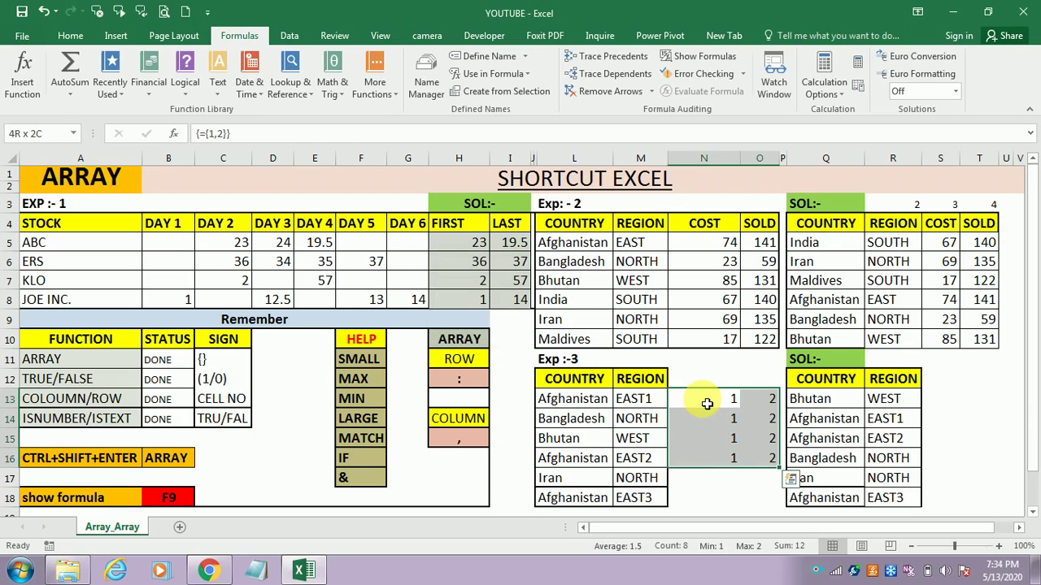
pyautogui.press('Delete')
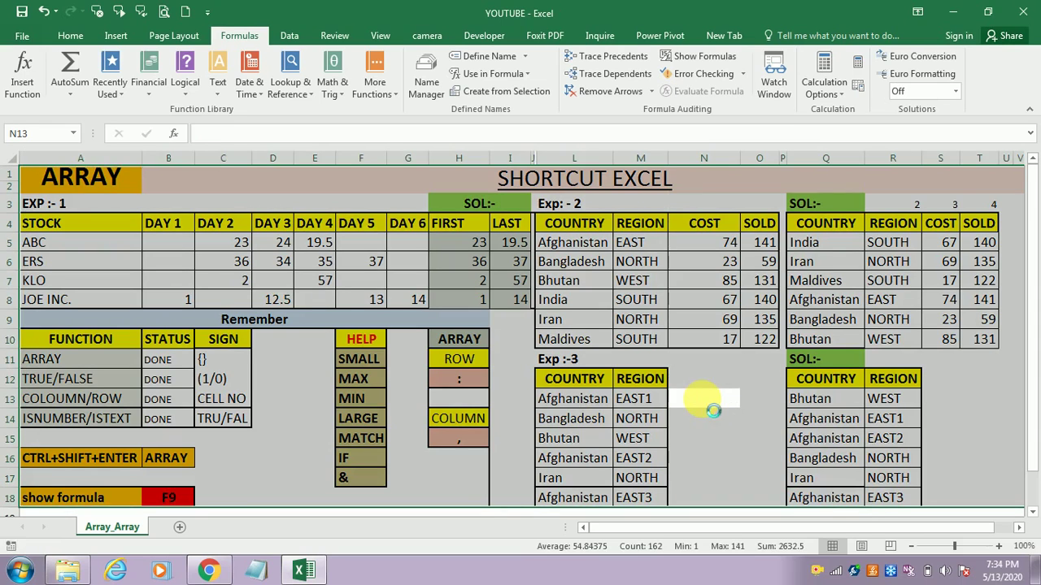
pyautogui.click(705, 368)
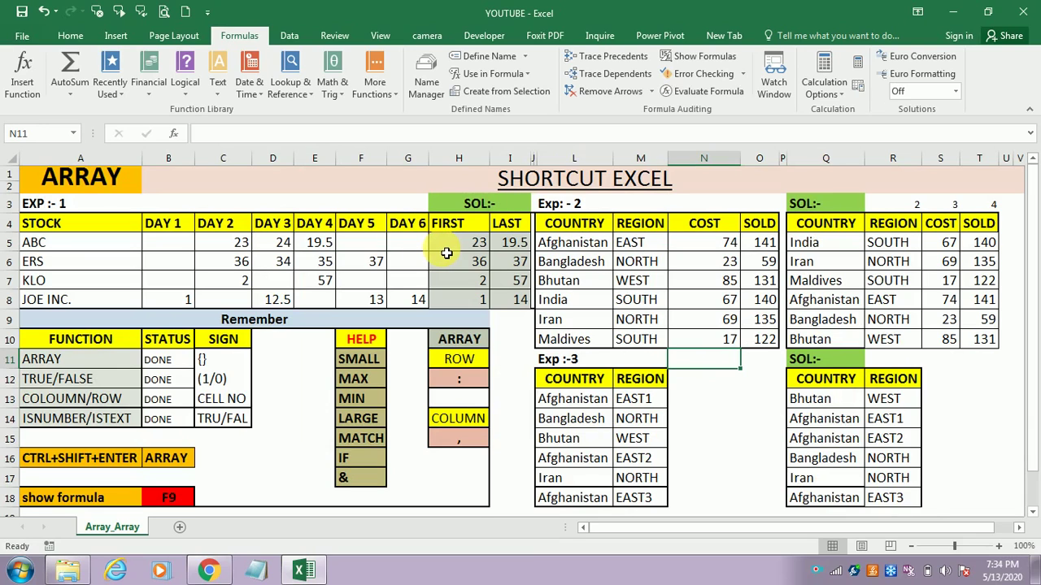
pyautogui.click(596, 258)
pyautogui.click(593, 398)
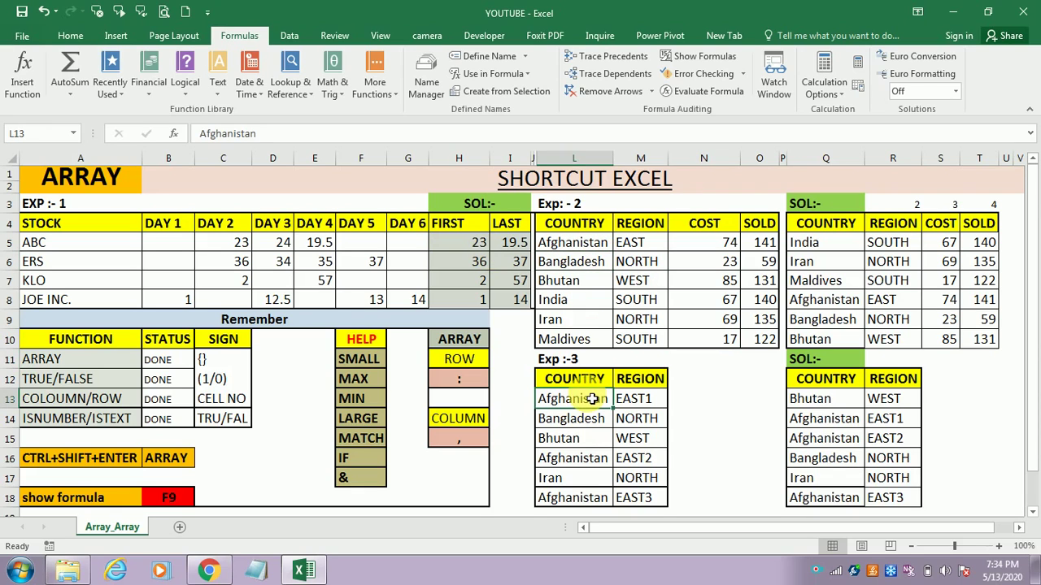